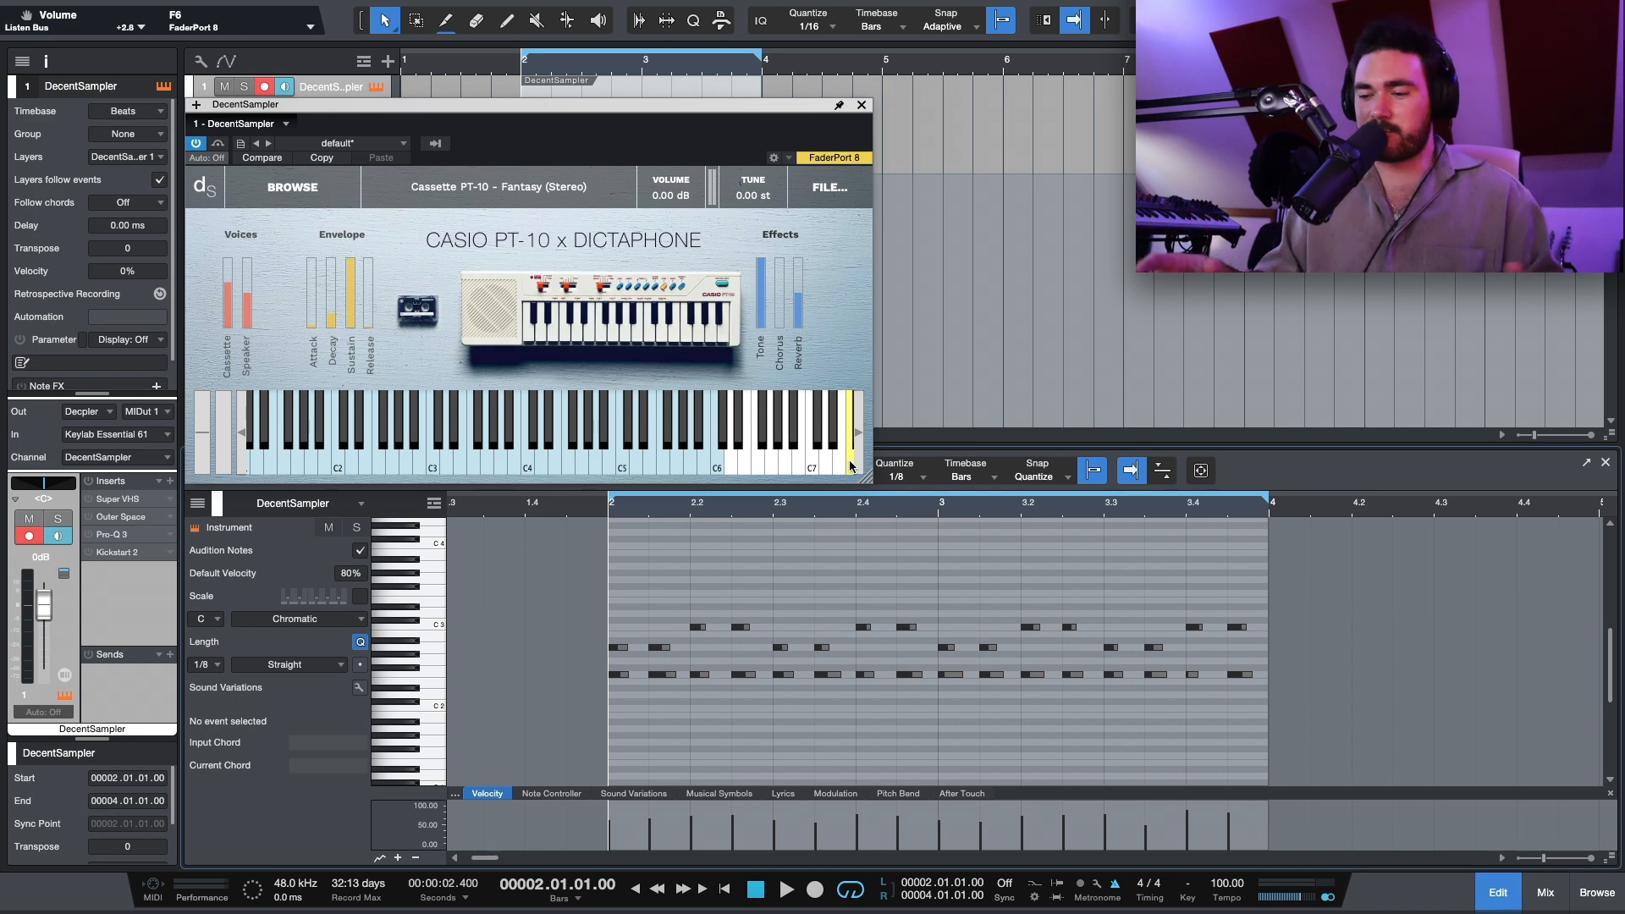
- Play back the looped DecentSampler part to hear the sound without insert effects
key("space")
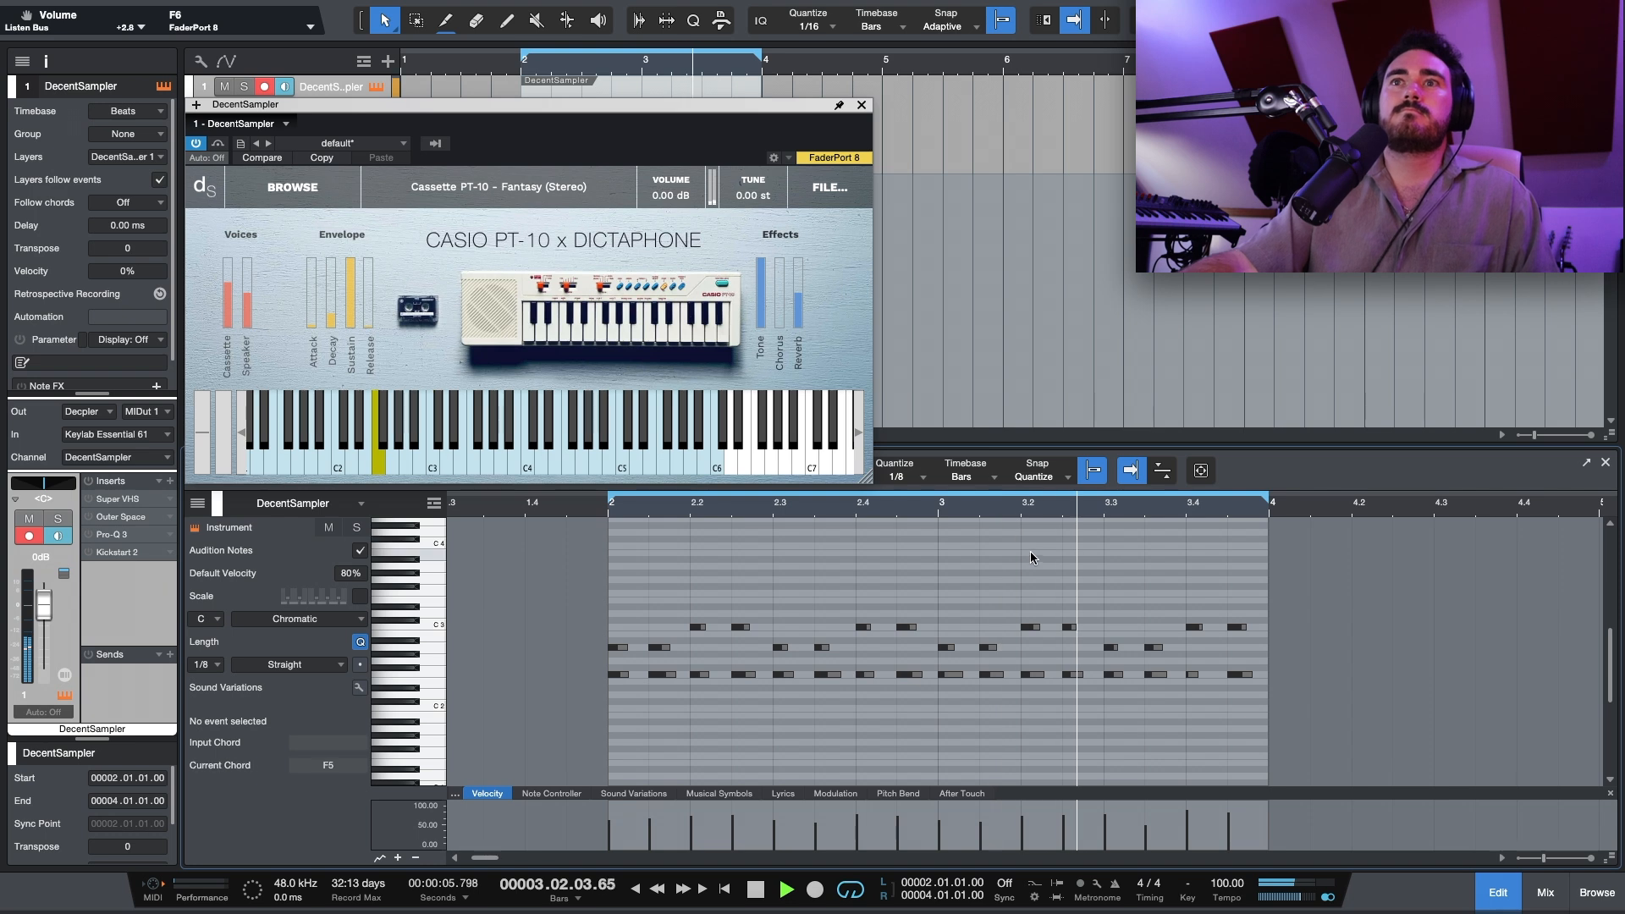
key("space")
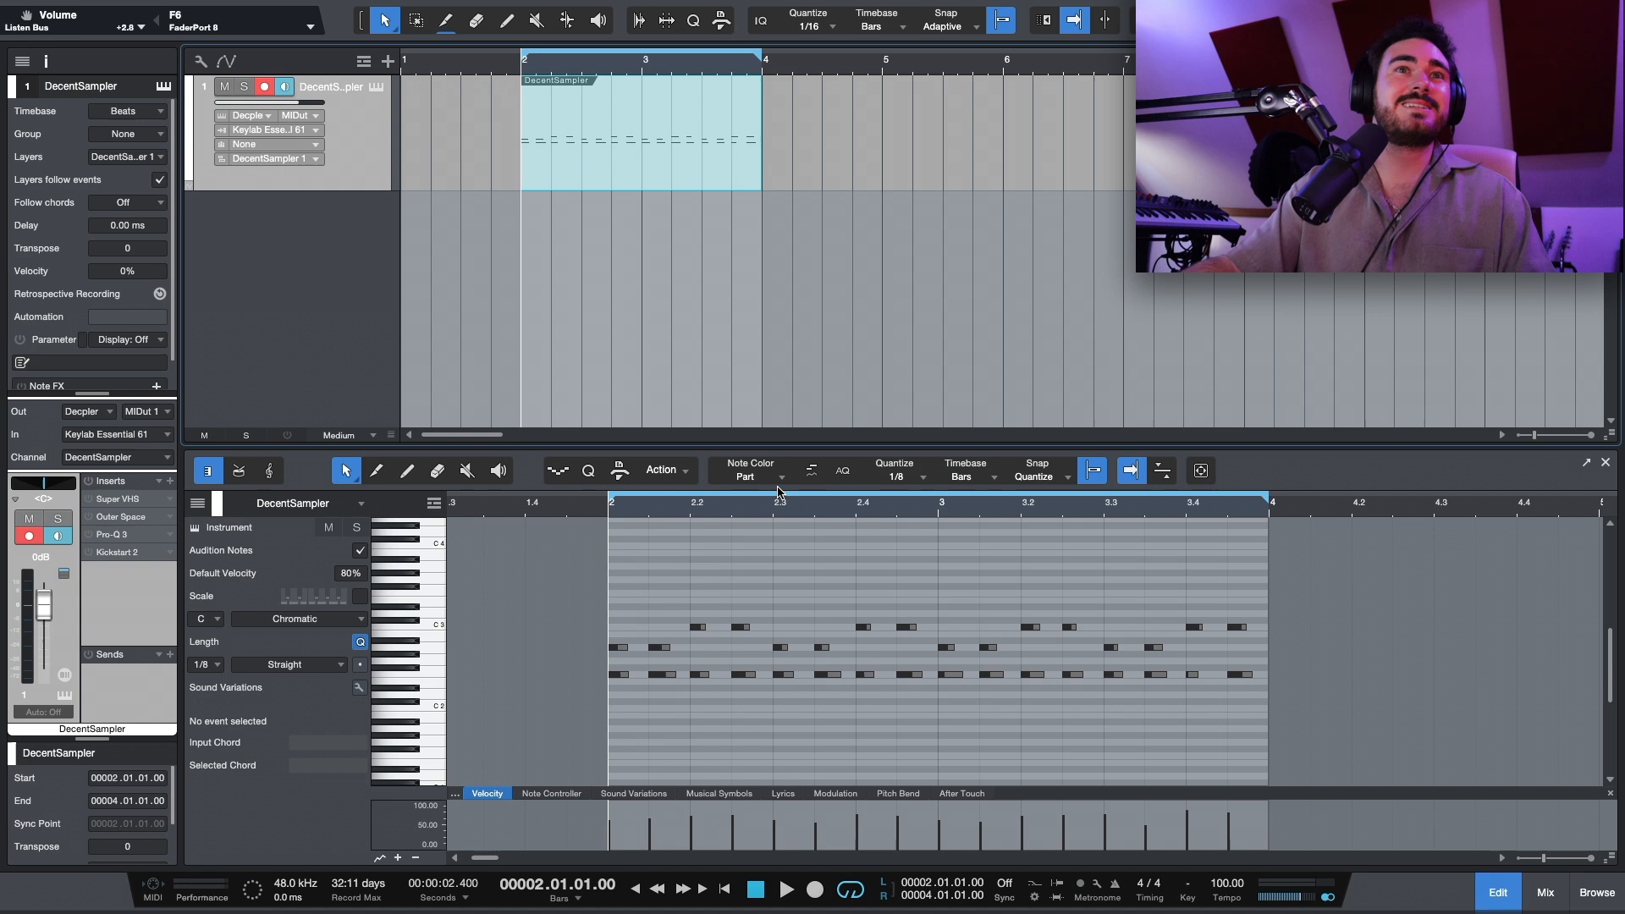
- Enable the Super VHS insert on the DecentSampler track and compare the loop with Magic and the plug-in switched off and on
key("F11")
left_click(412, 237)
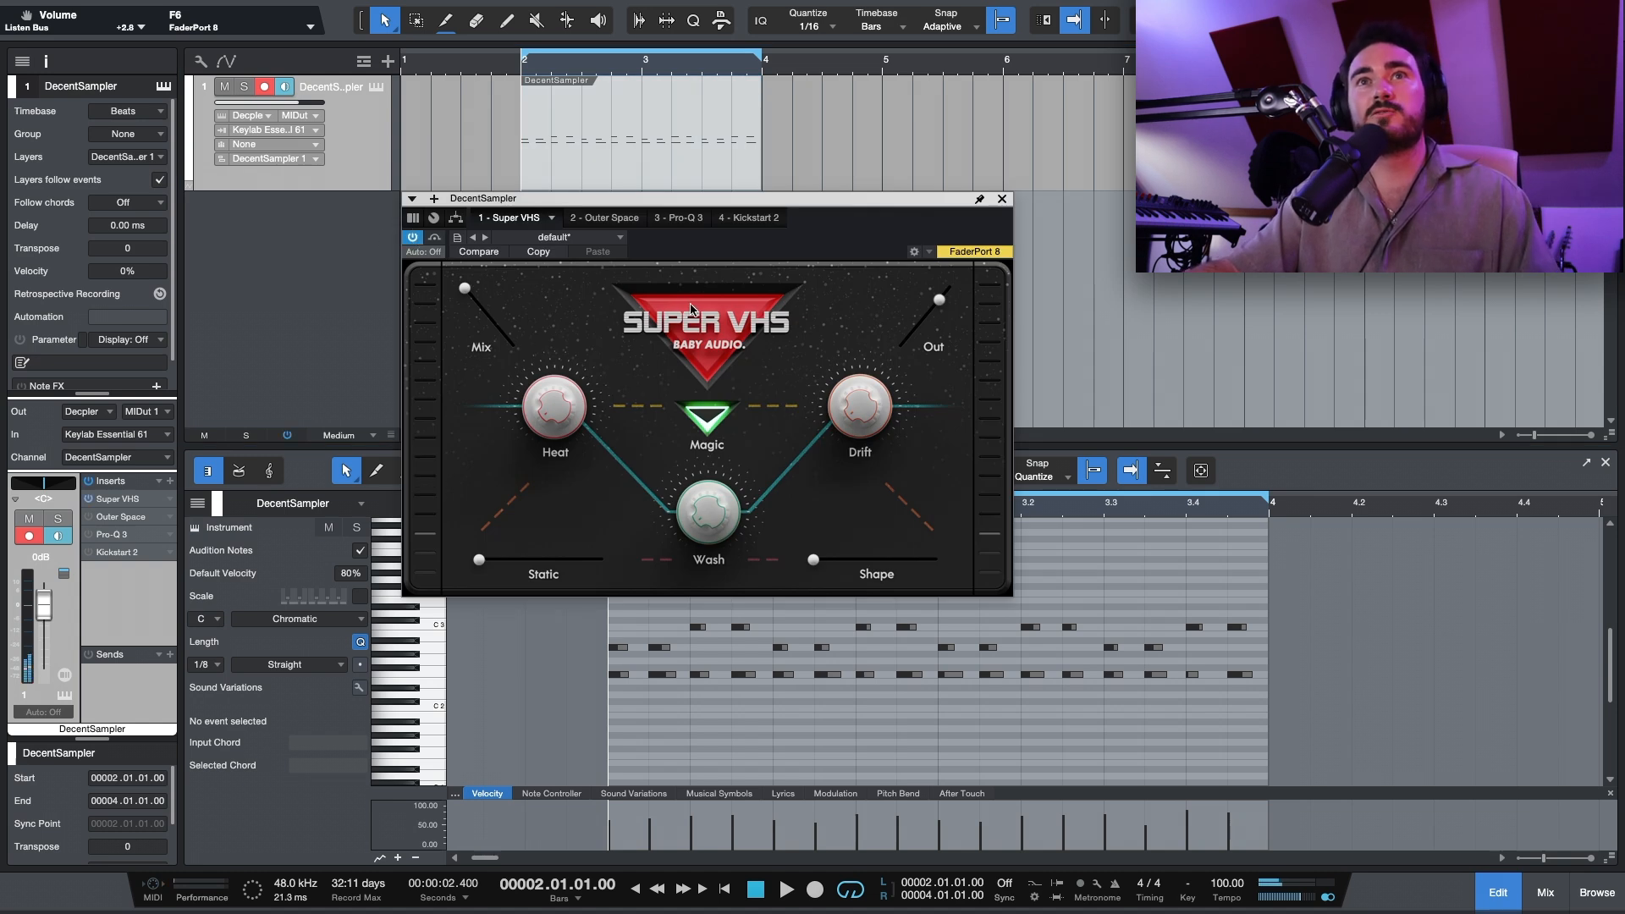
left_click(702, 412)
left_click(702, 412)
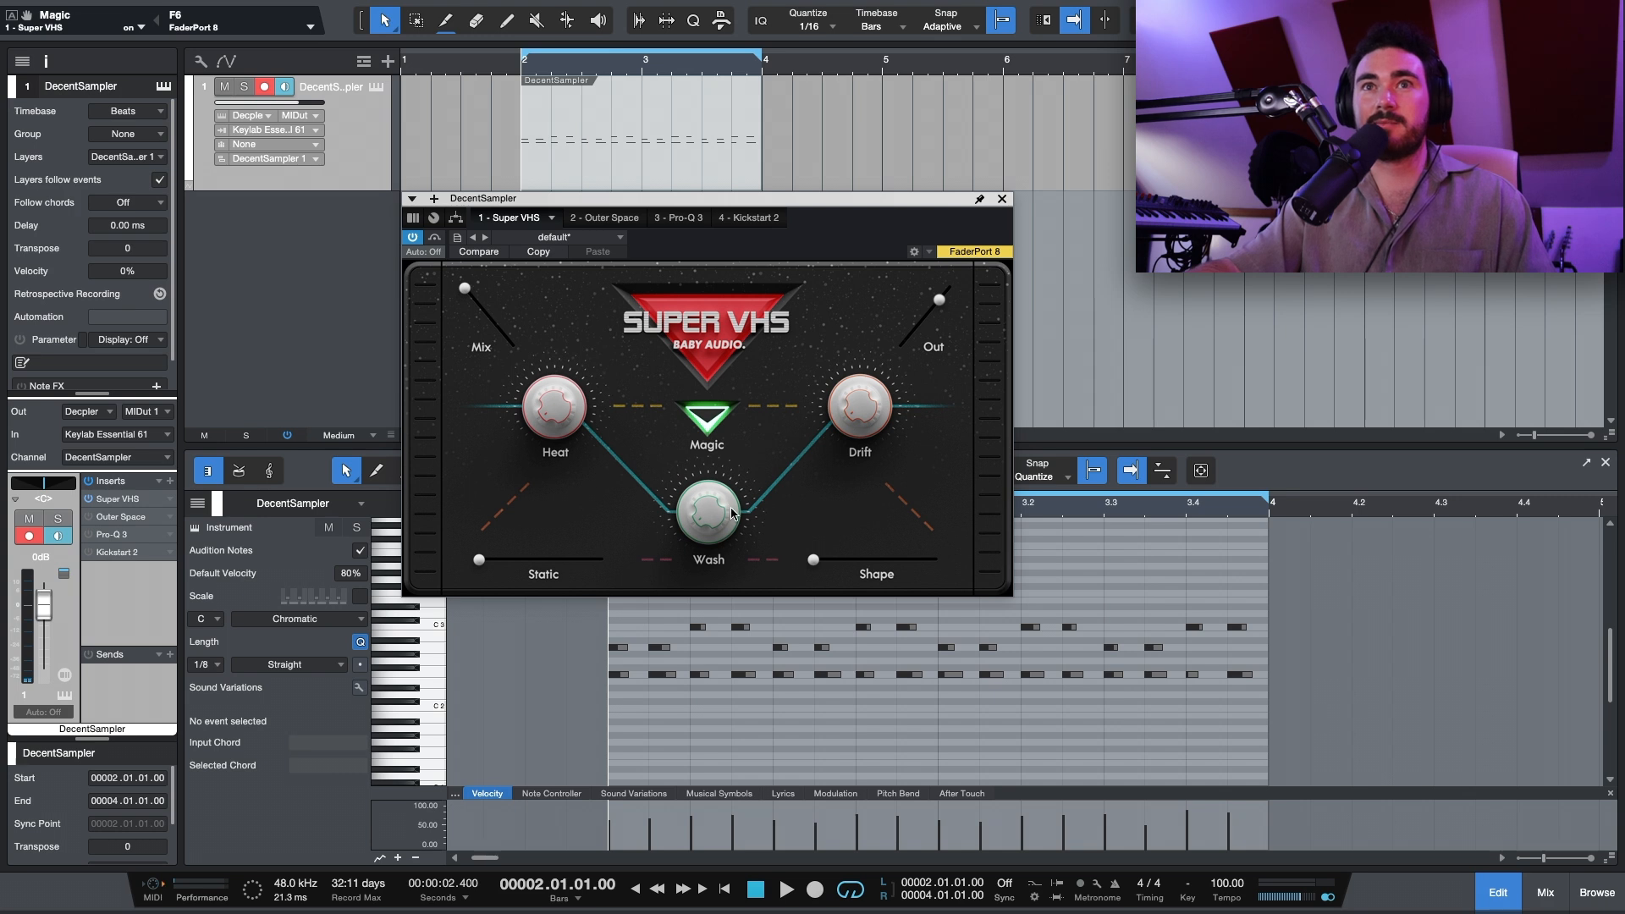
key("space")
left_click(699, 417)
left_click(703, 415)
left_click(433, 237)
left_click(434, 240)
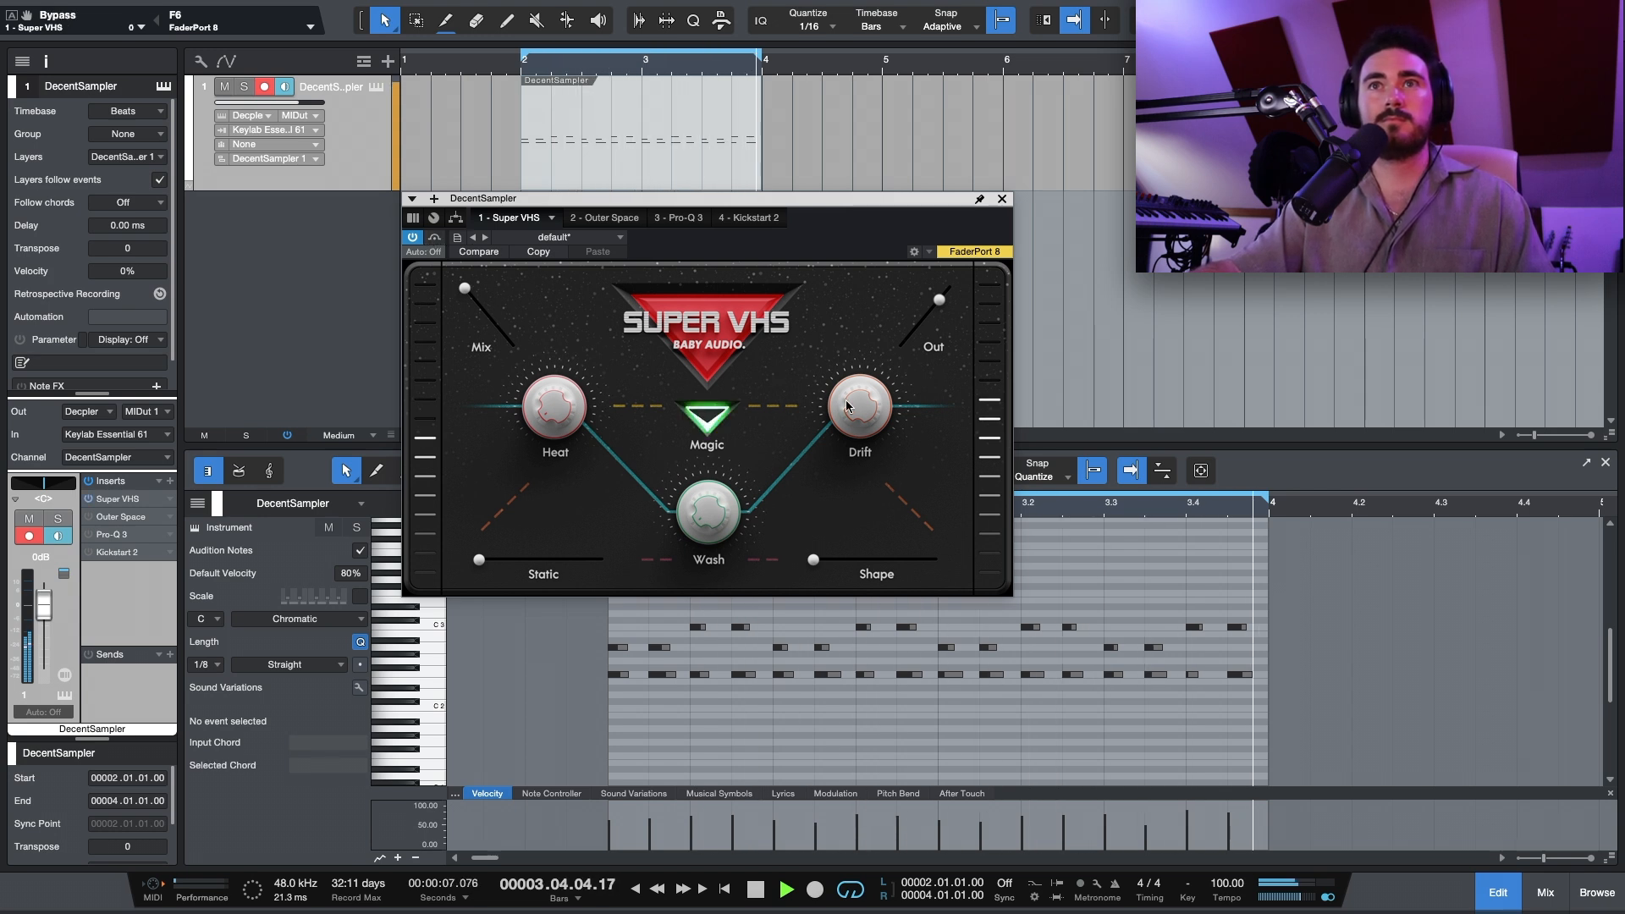
key("space")
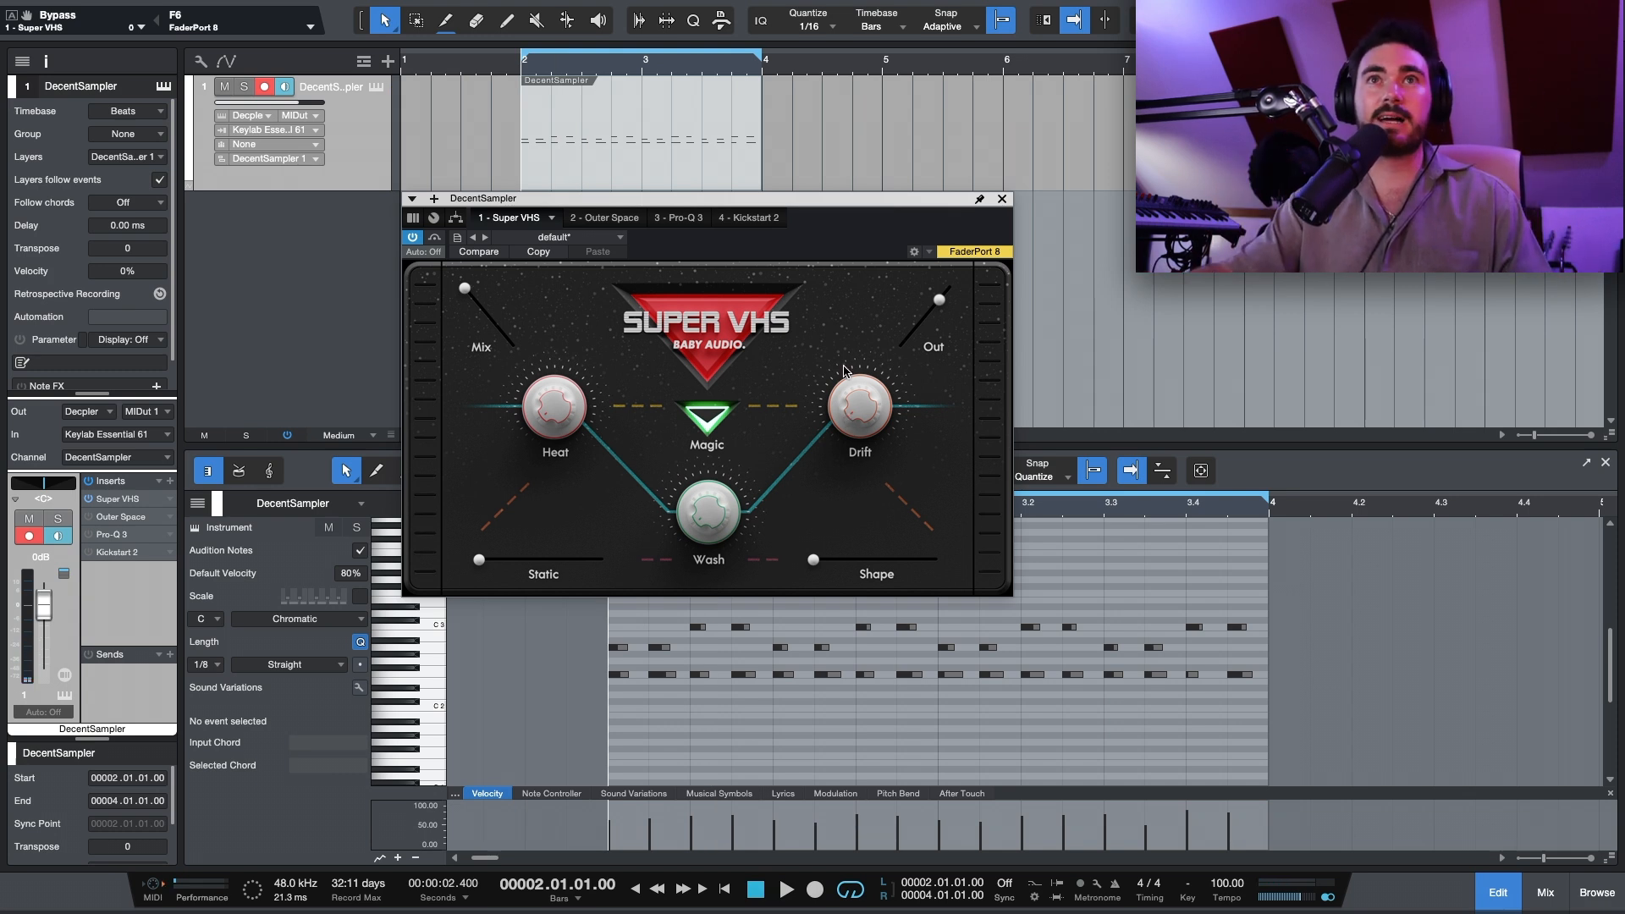
- Show the Outer Space insert and look through the Head 2 delay time options, keeping 1/8D
left_click(616, 219)
left_click_drag(731, 205, 583, 209)
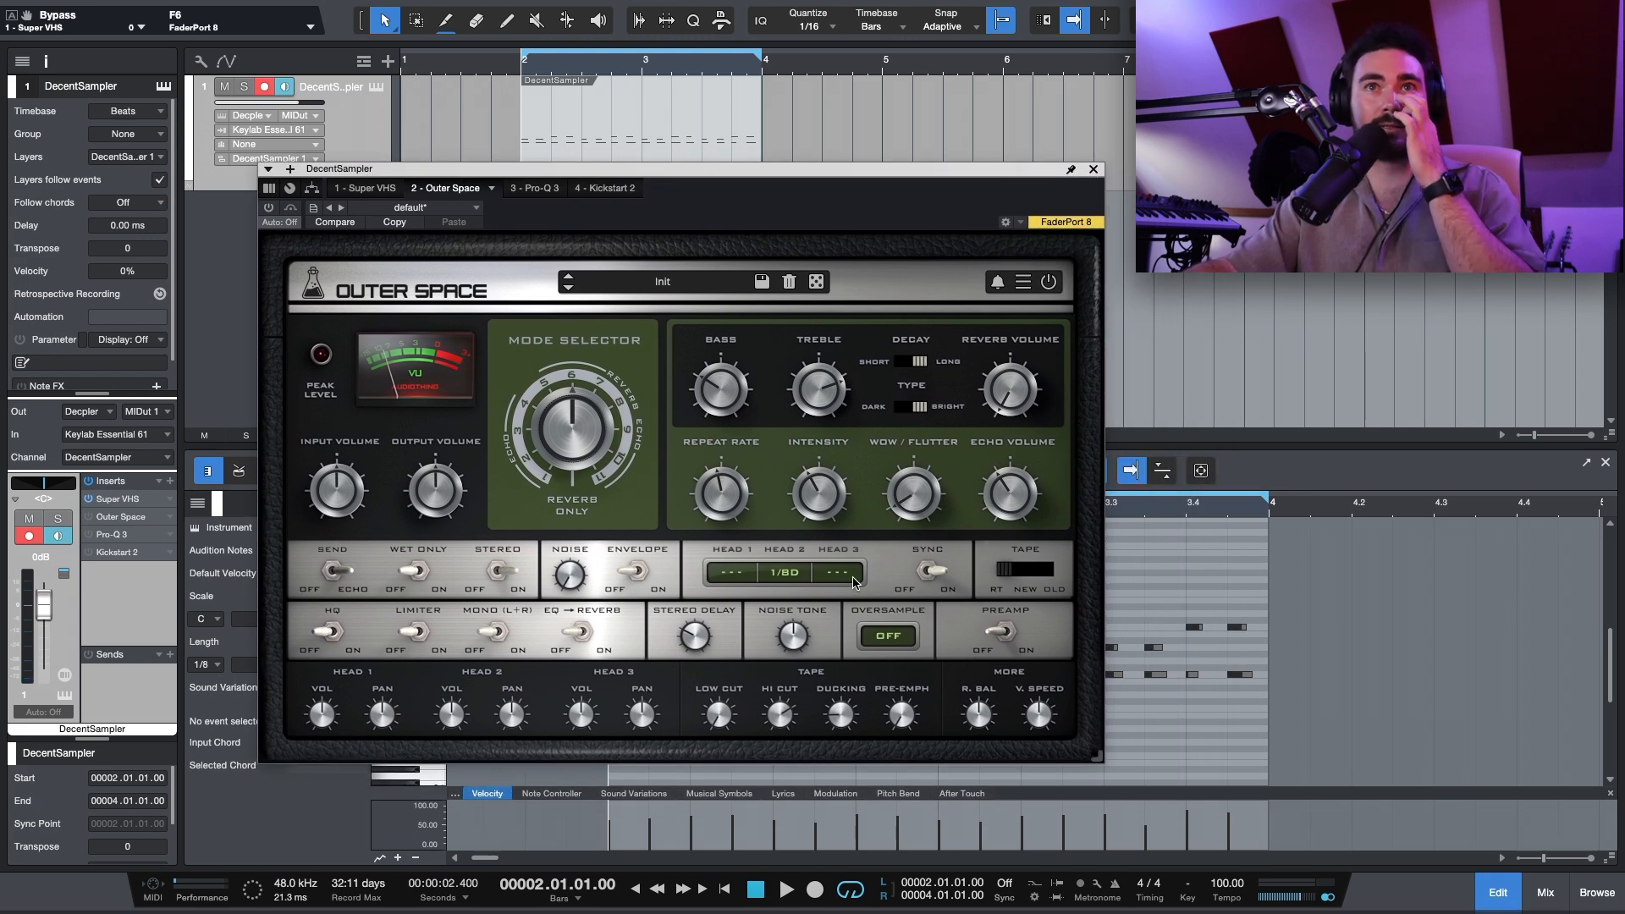
left_click(784, 572)
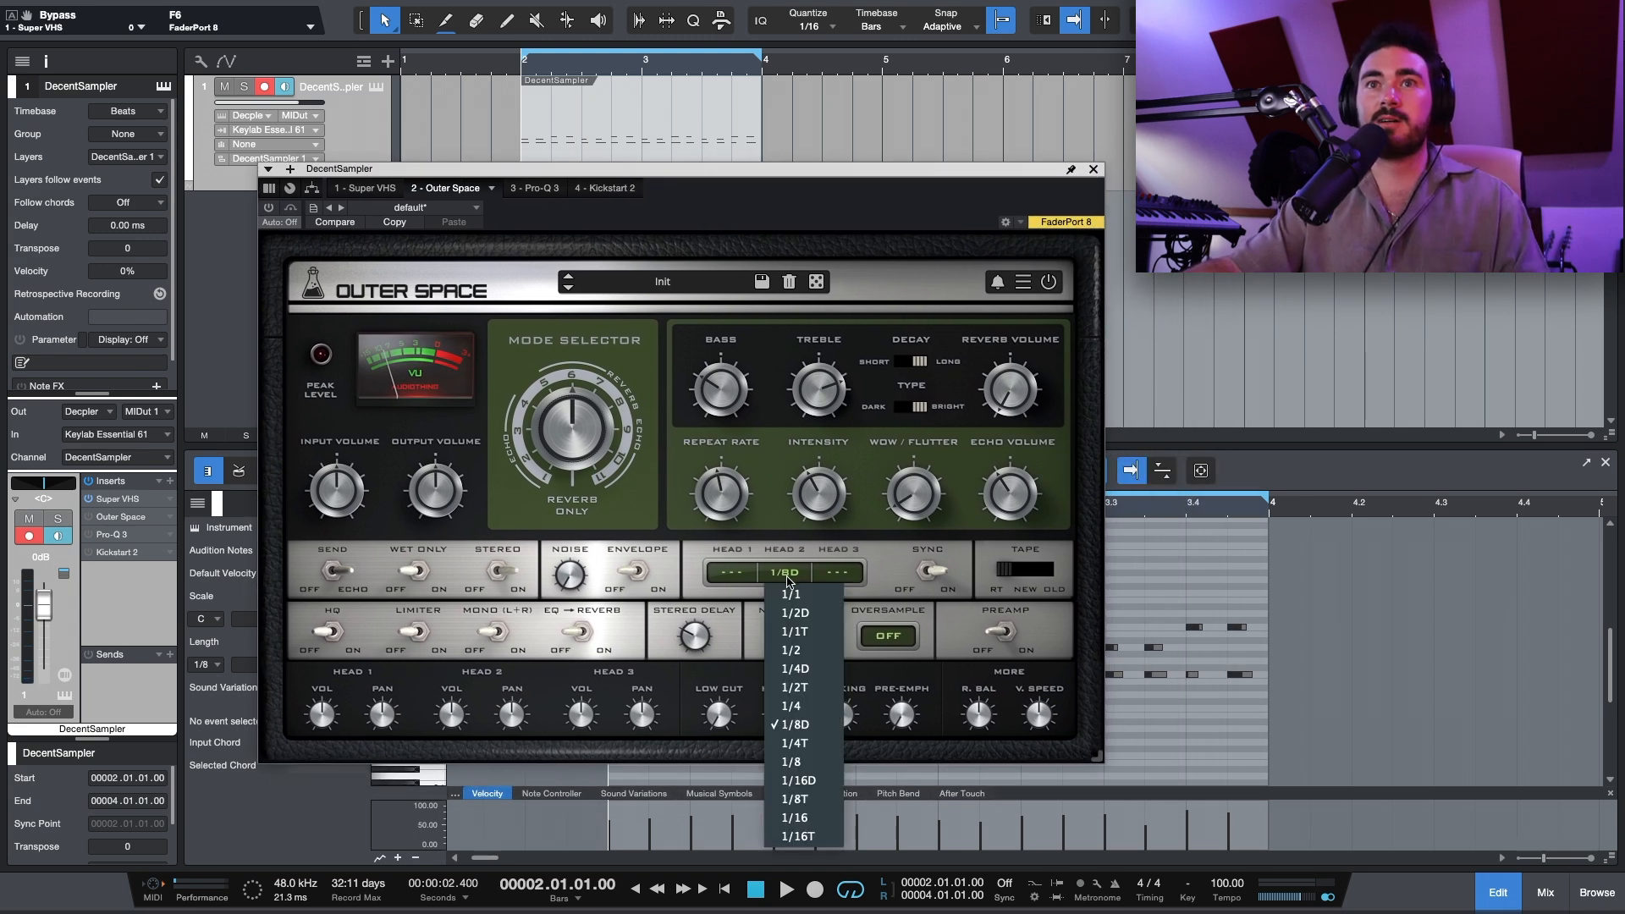
left_click(883, 484)
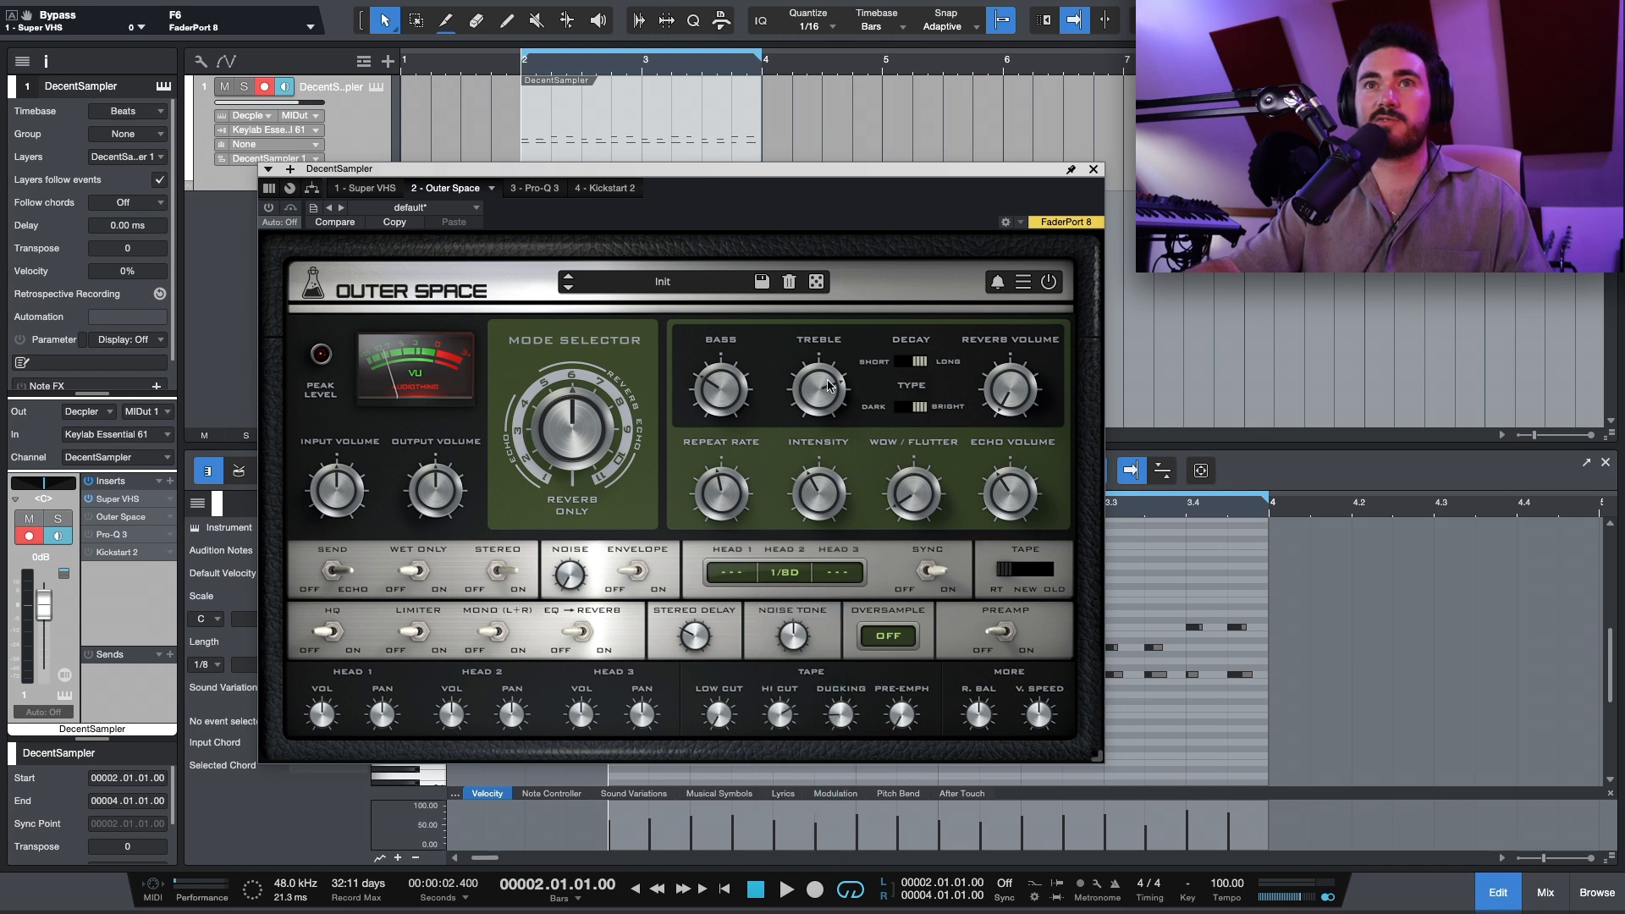
- Enable Outer Space while the loop plays and fine-tune its Echo Volume
key("space")
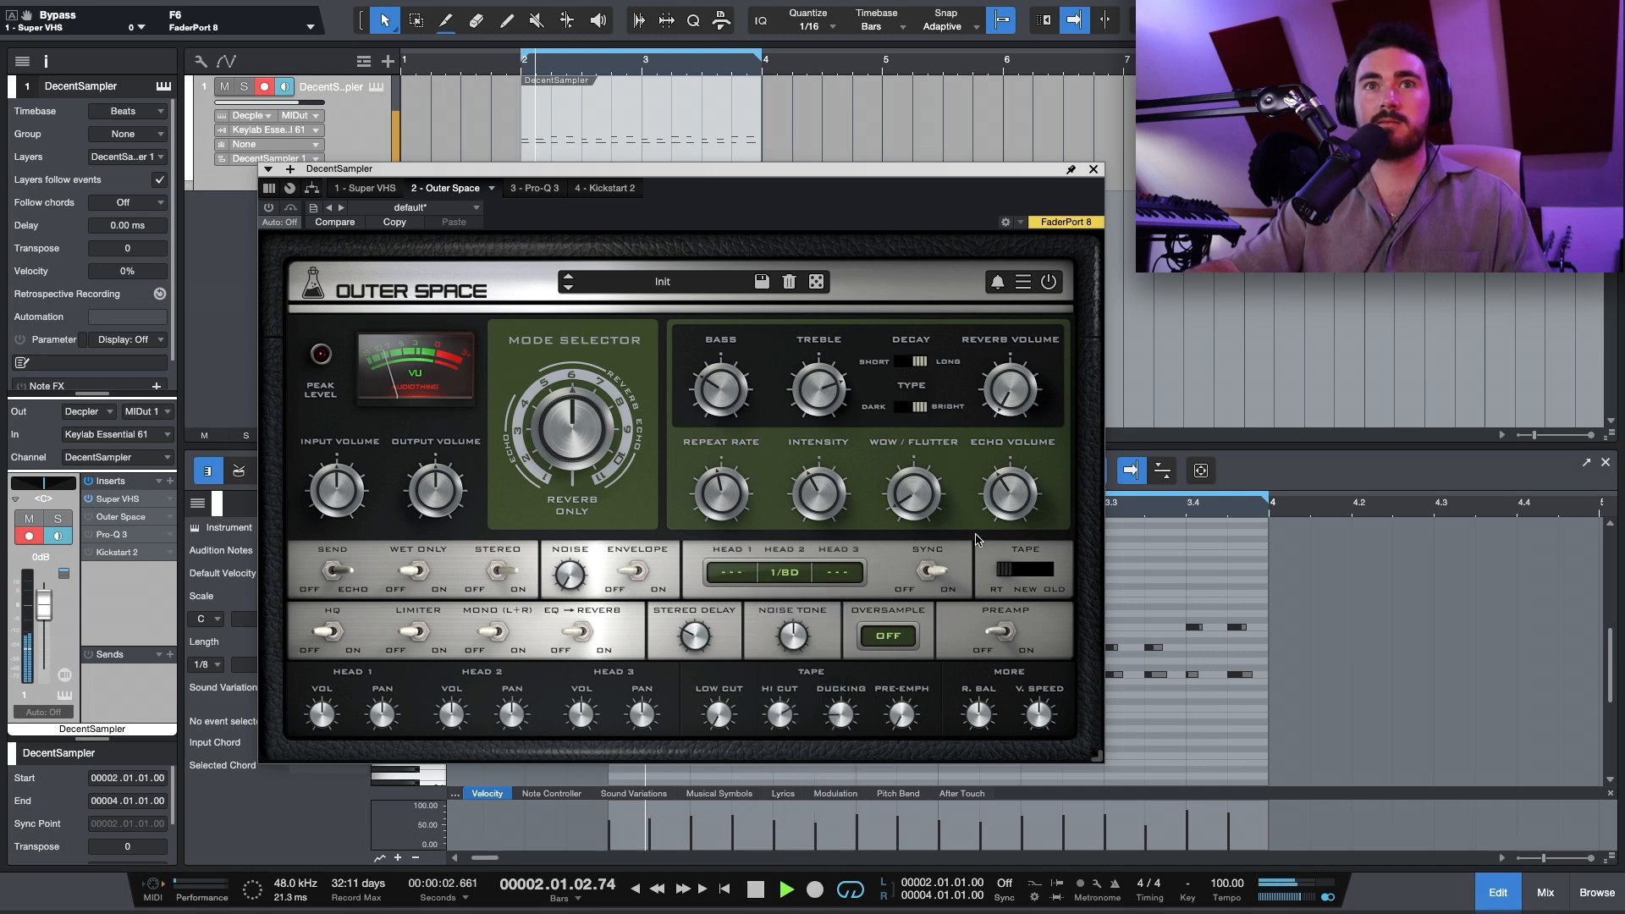
left_click(269, 208)
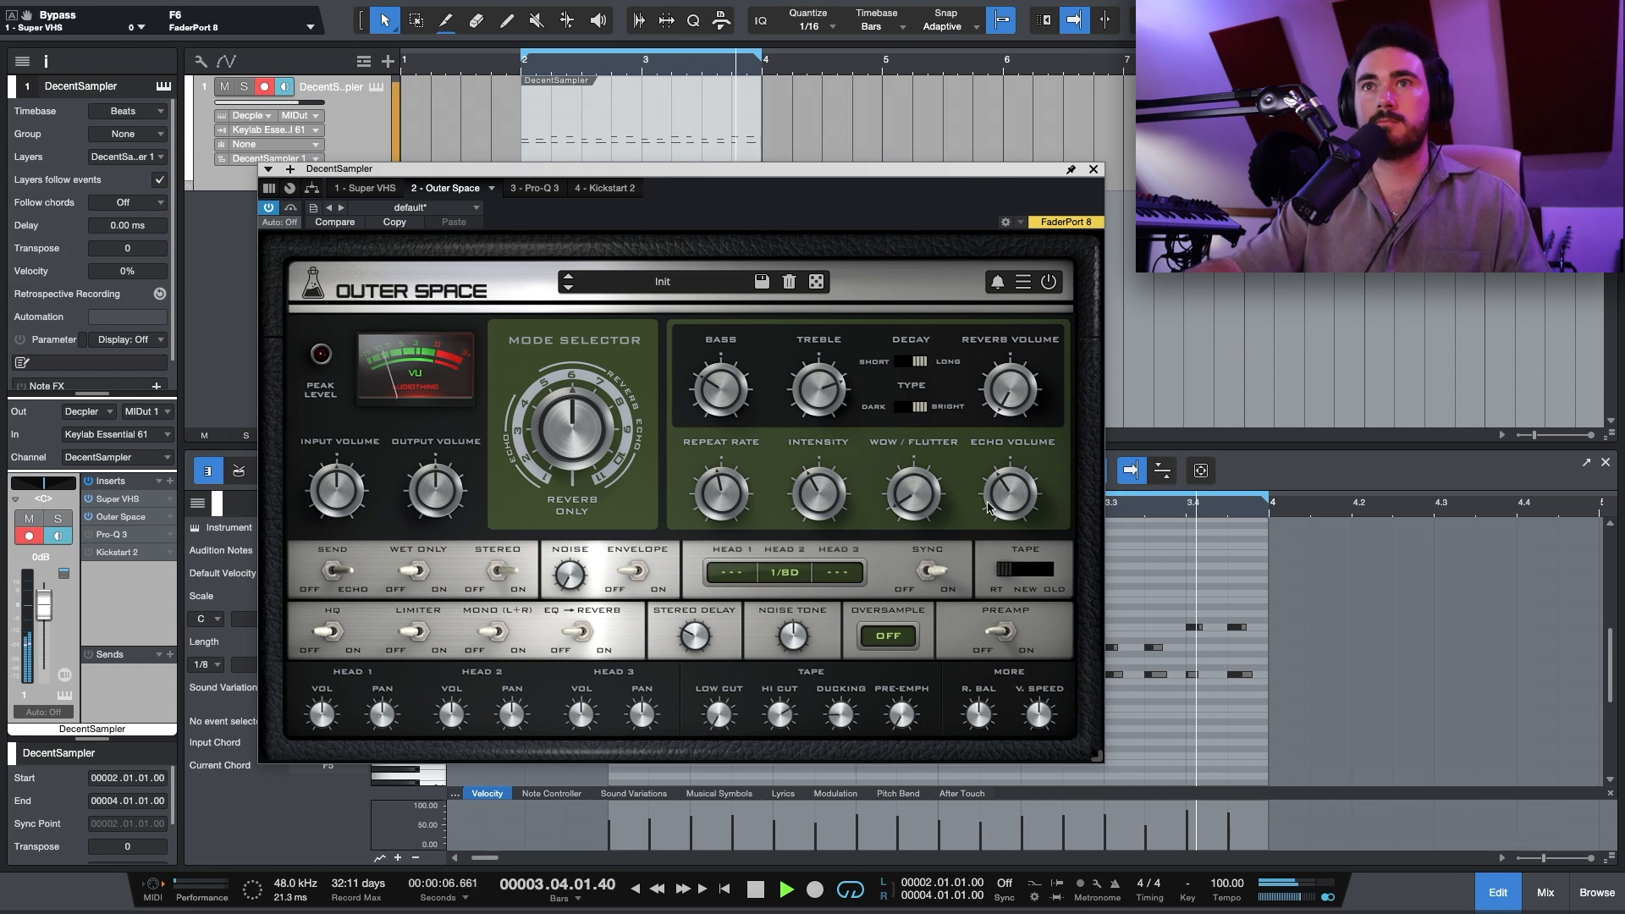
mouse_move(998, 486)
left_click_drag(997, 482, 997, 485)
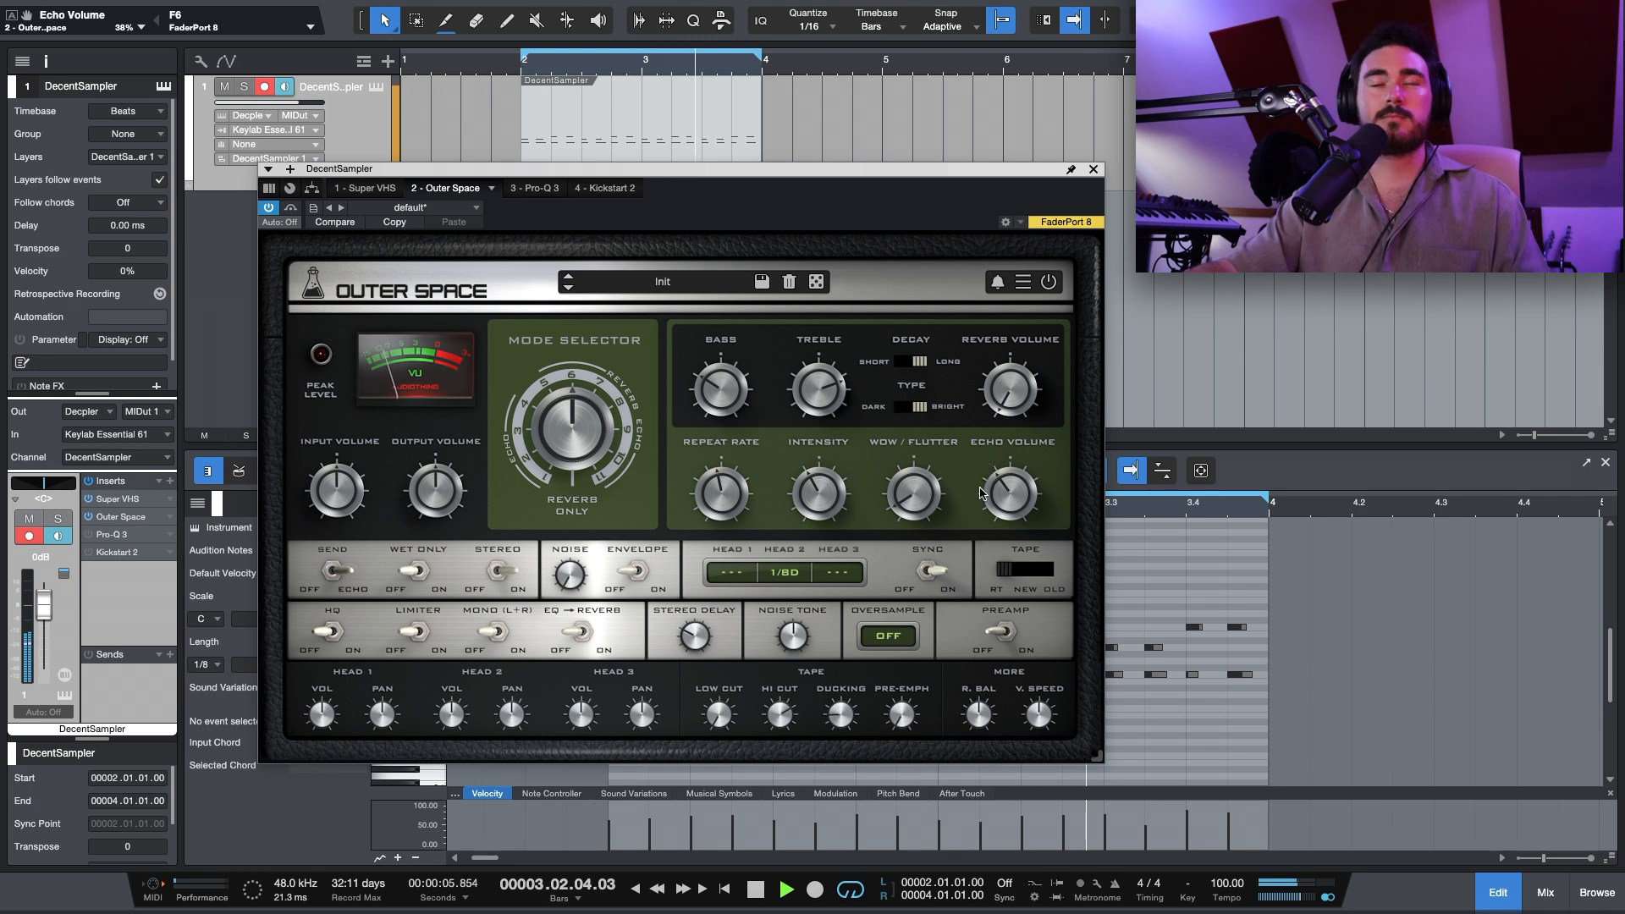
key("space")
- Enable the Pro-Q 3 insert with its low-end cut and audition the loop through it
left_click(525, 188)
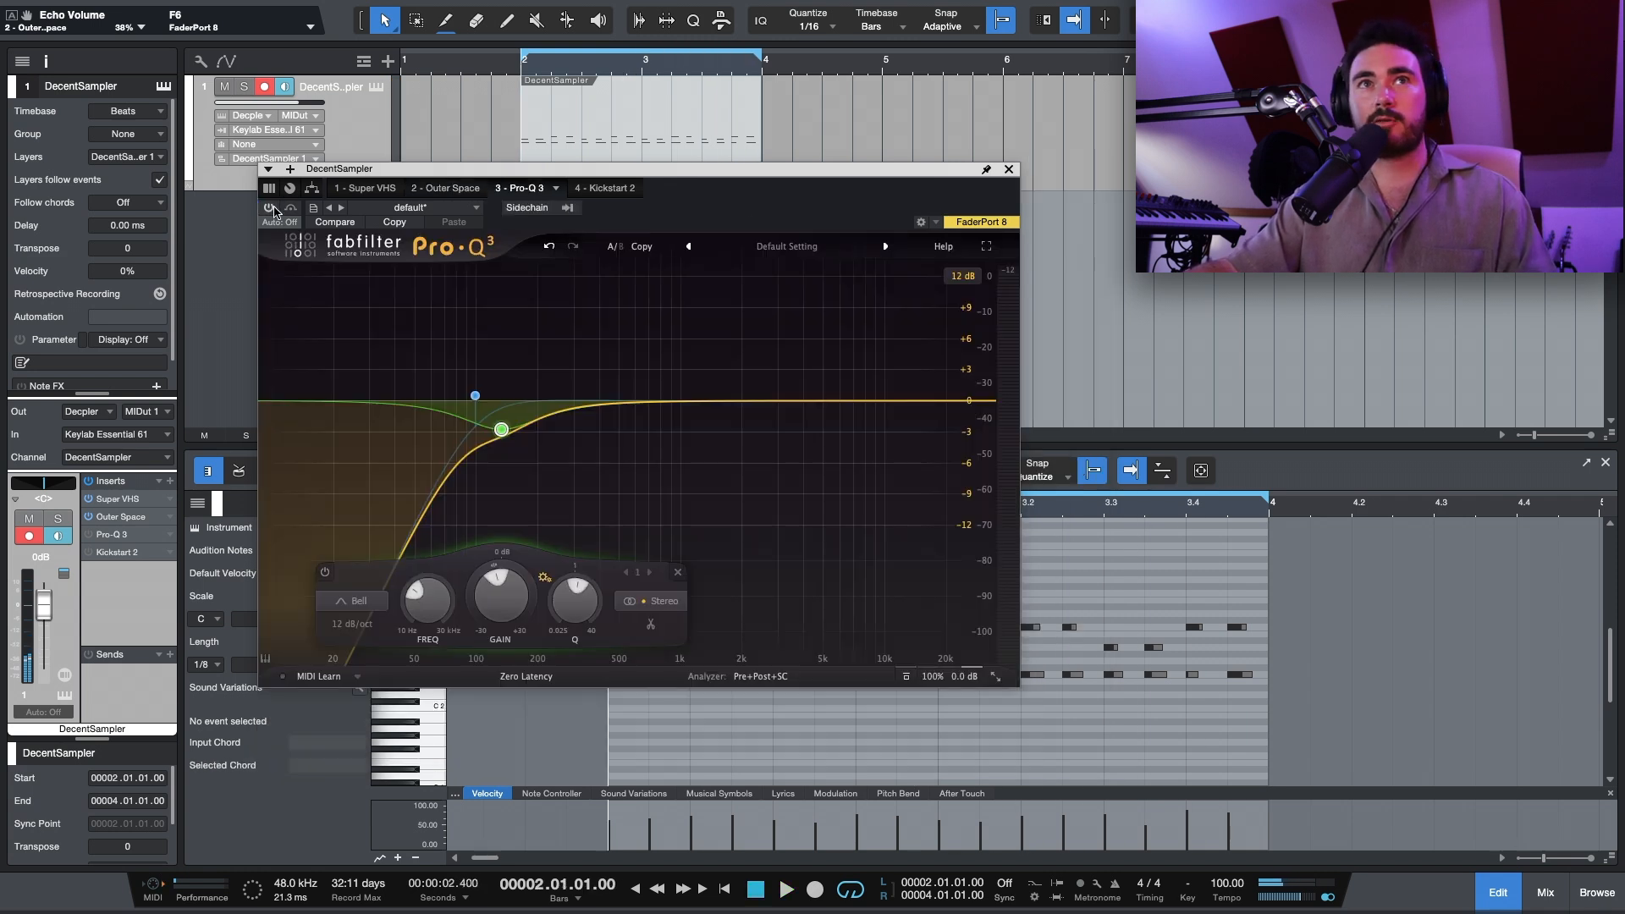
key("space")
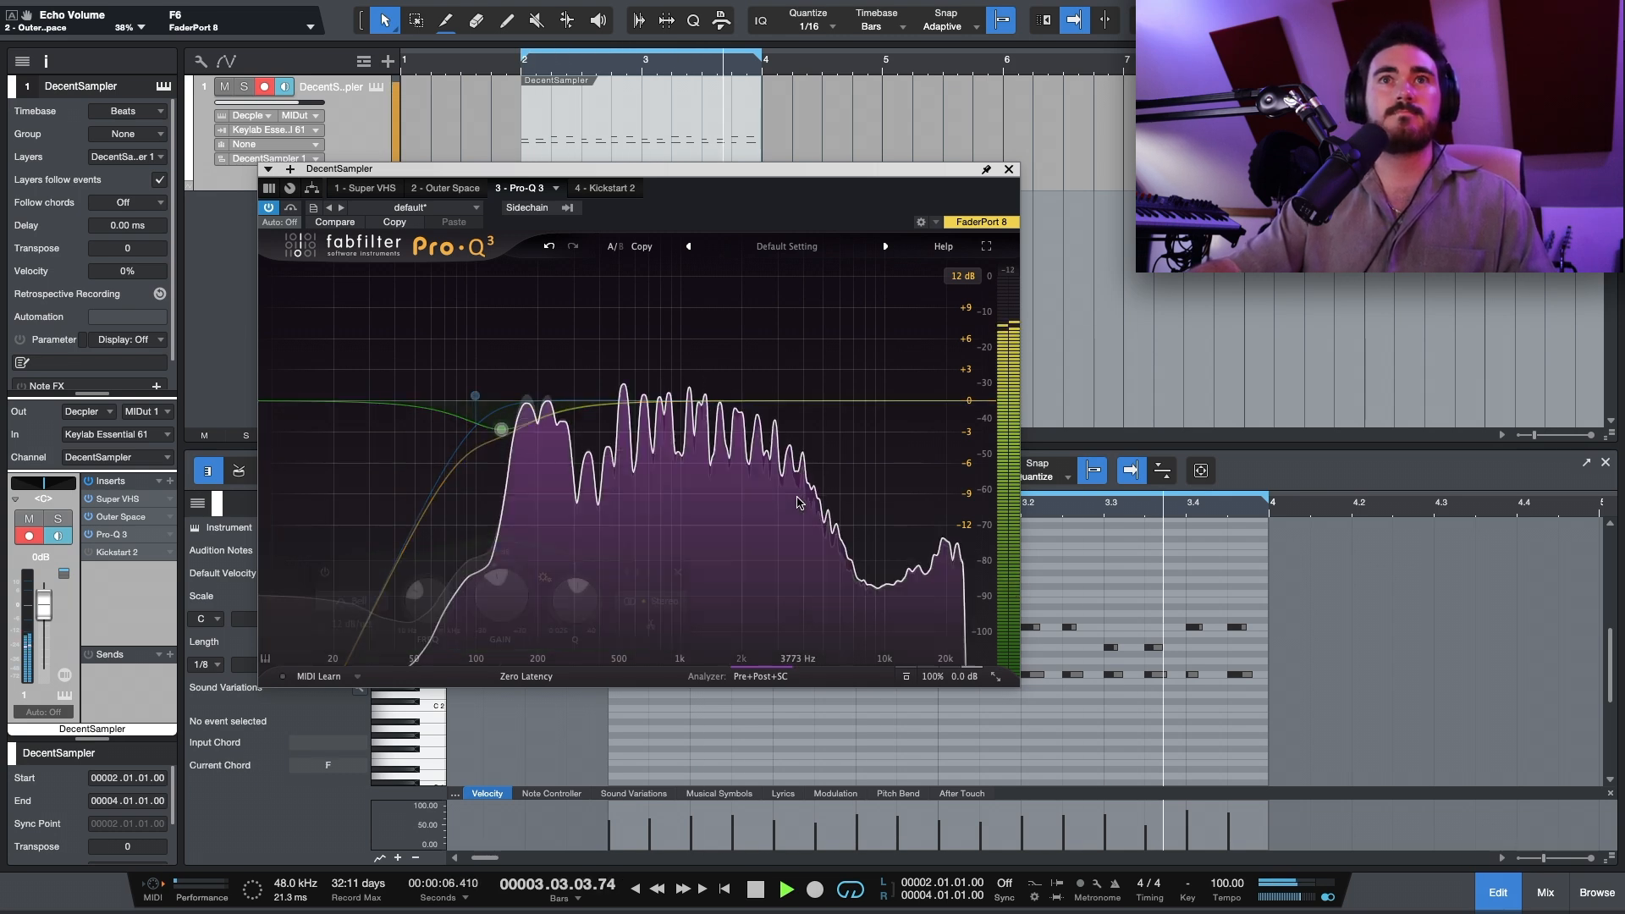
key("space")
- Enable the Kickstart 2 insert at 1/4 with 100% mix, hide the note editor and audition the ducking
left_click(604, 188)
key("F2")
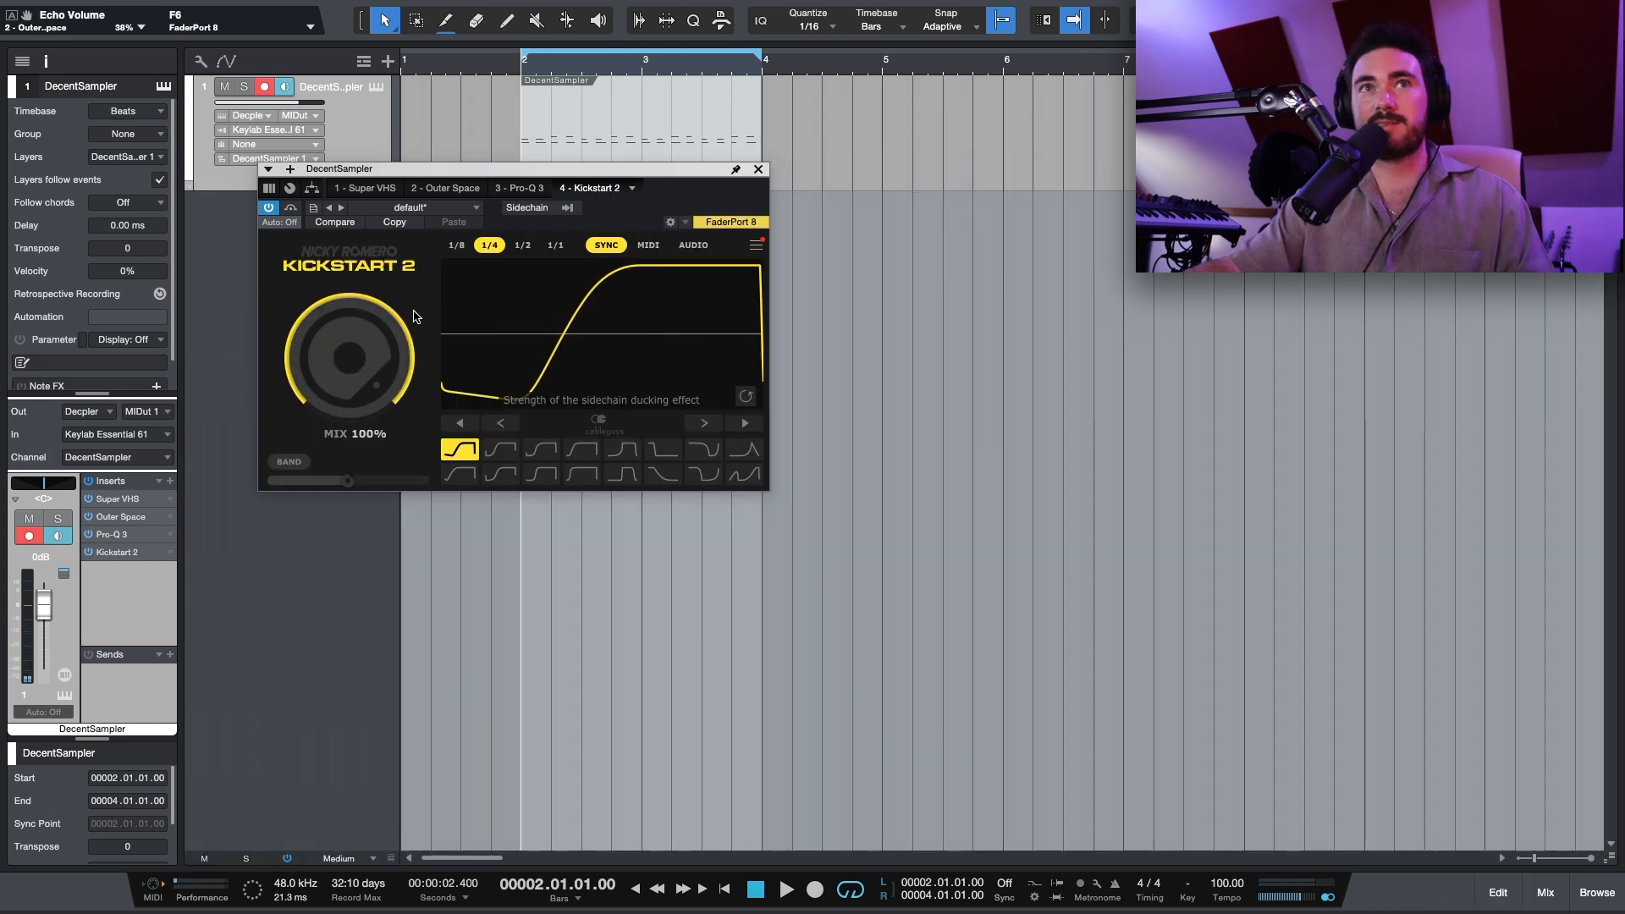
key("space")
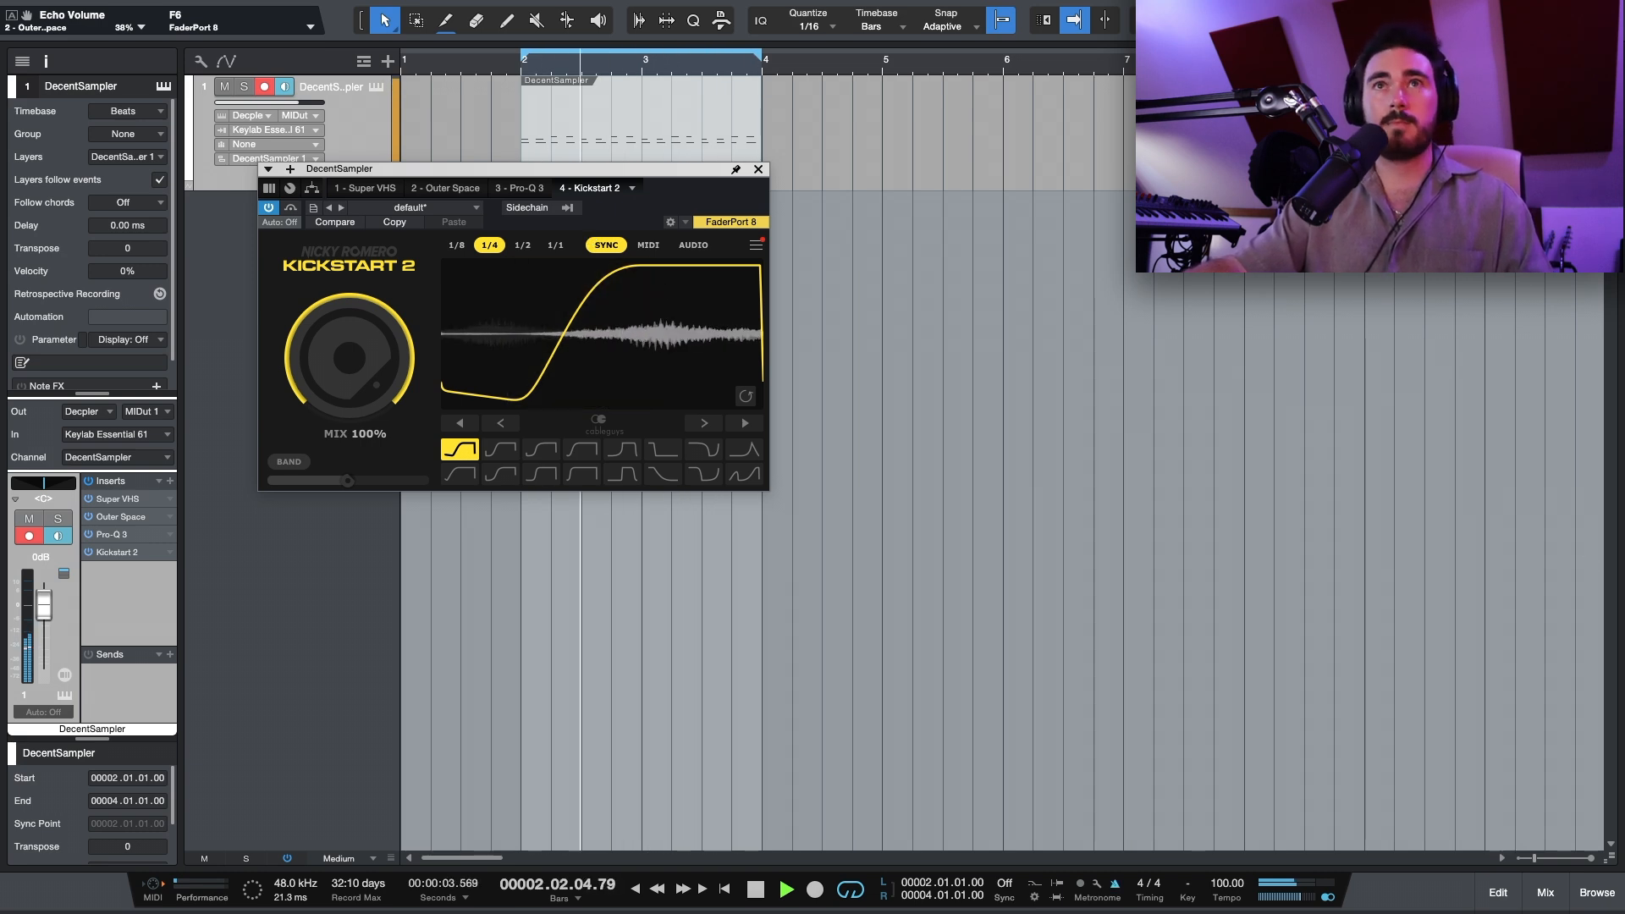
key("space")
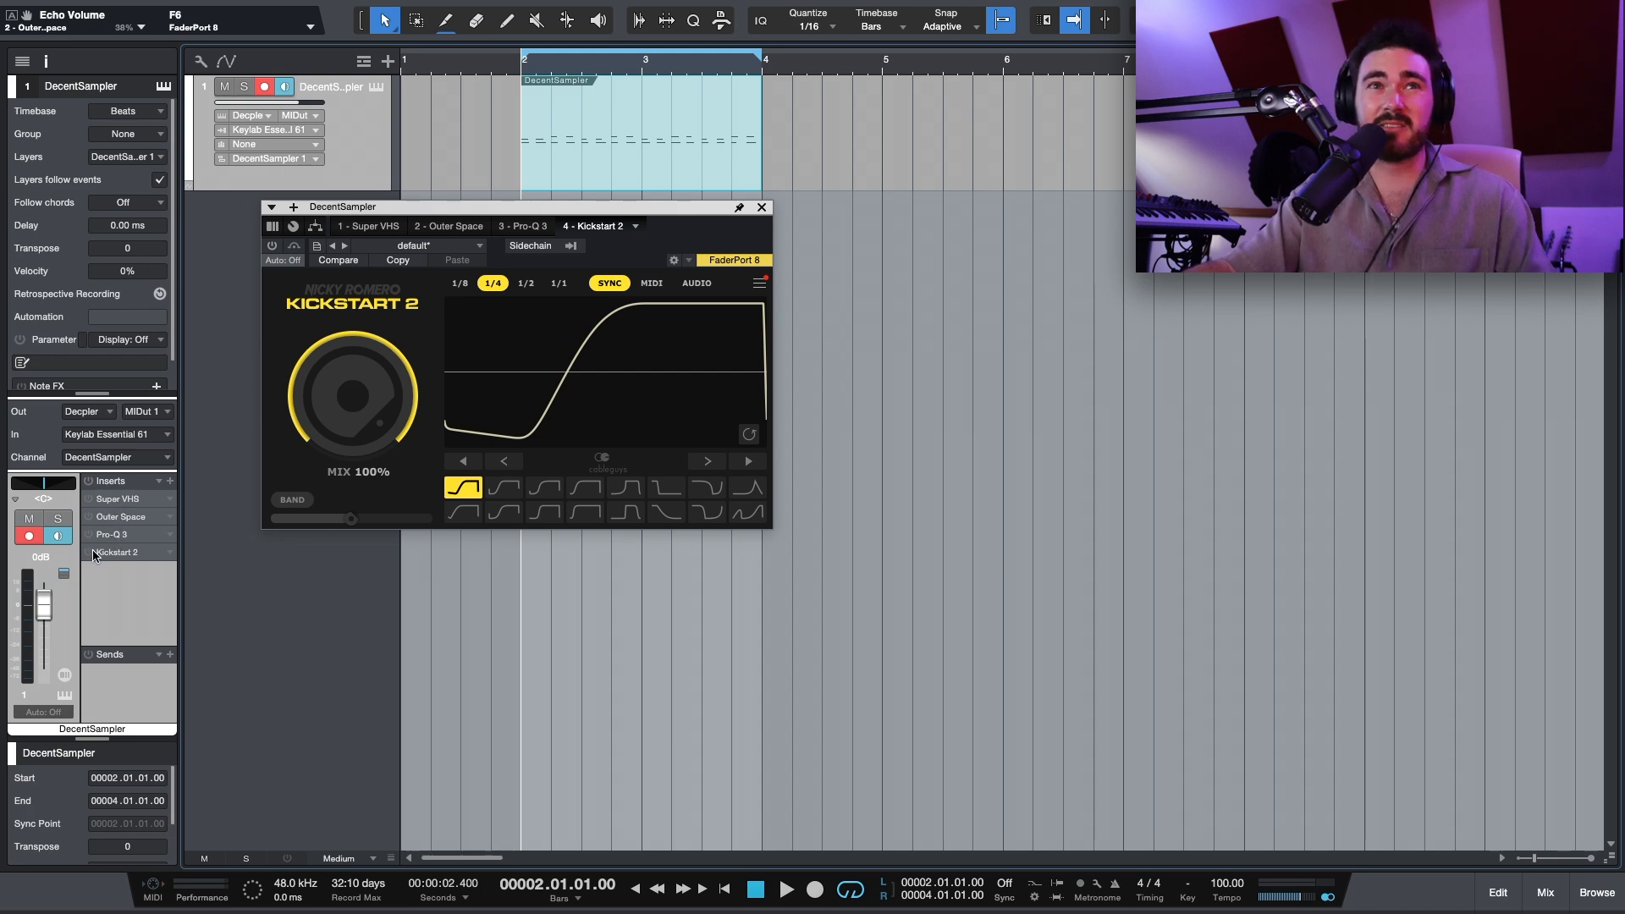
- Play the loop with all DecentSampler inserts bypassed and reactivate them together to compare the sound
key("space")
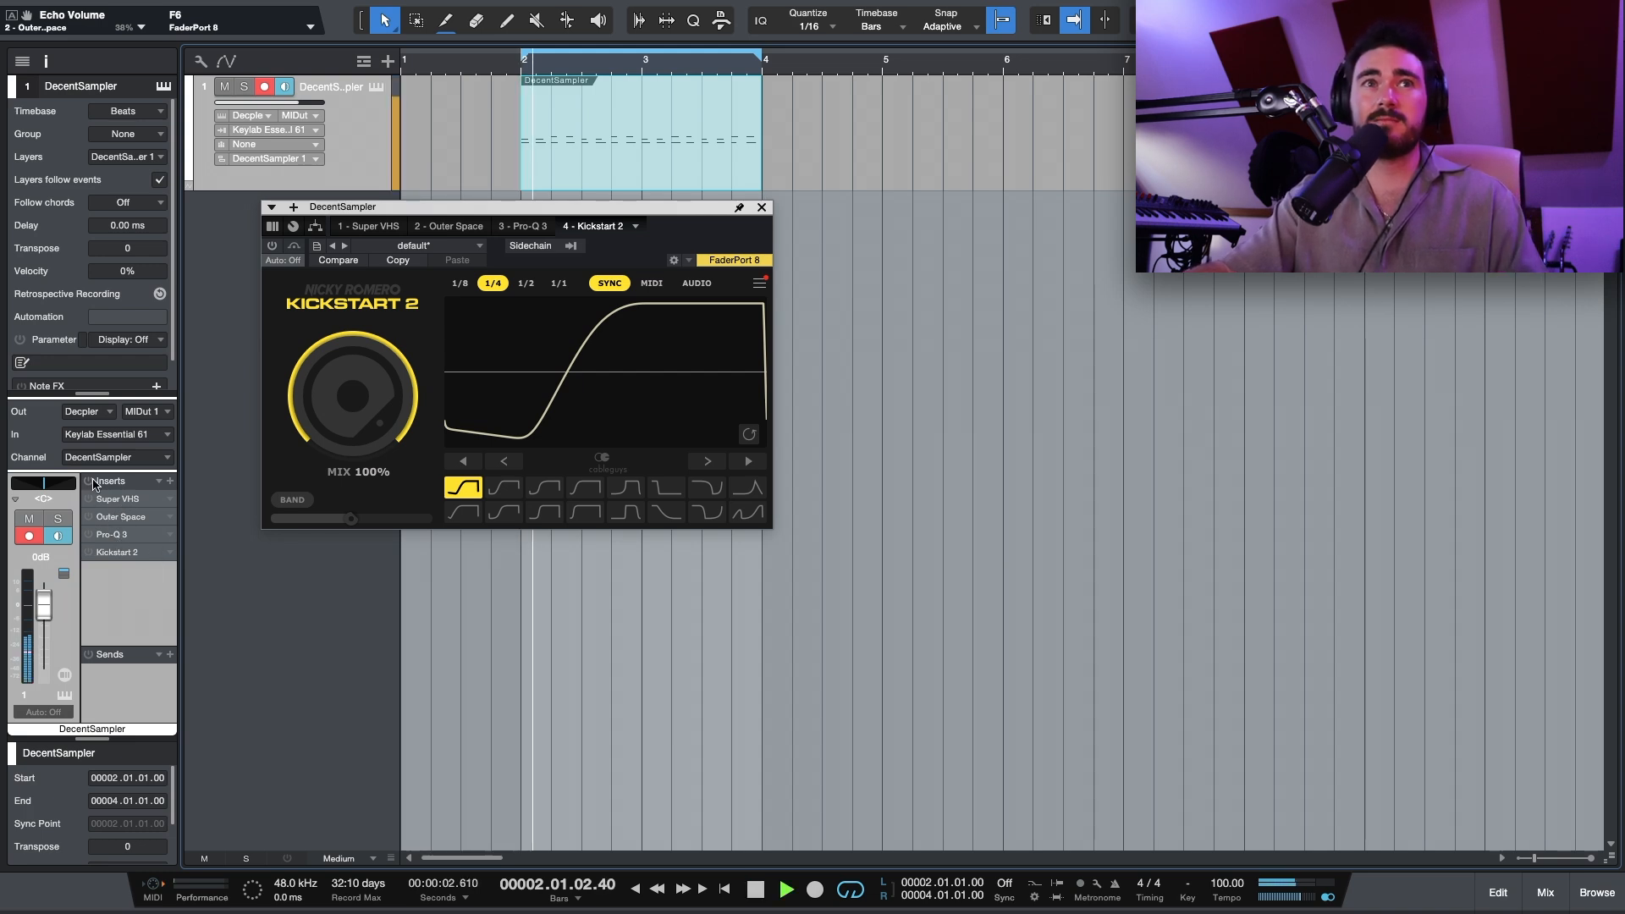
left_click(88, 484)
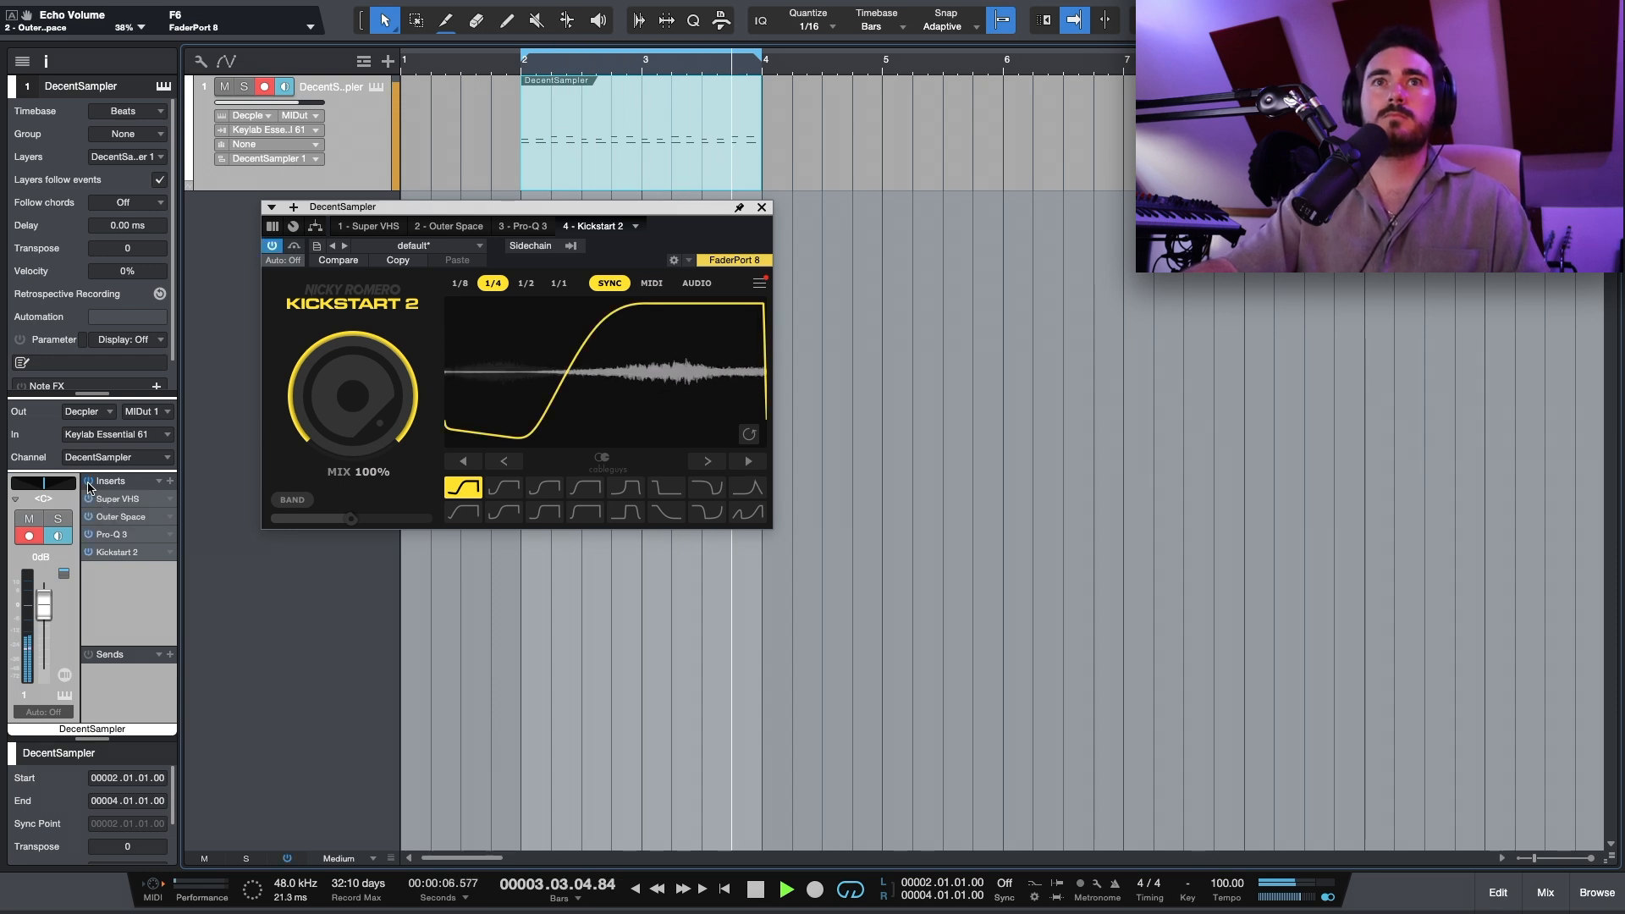
key("space")
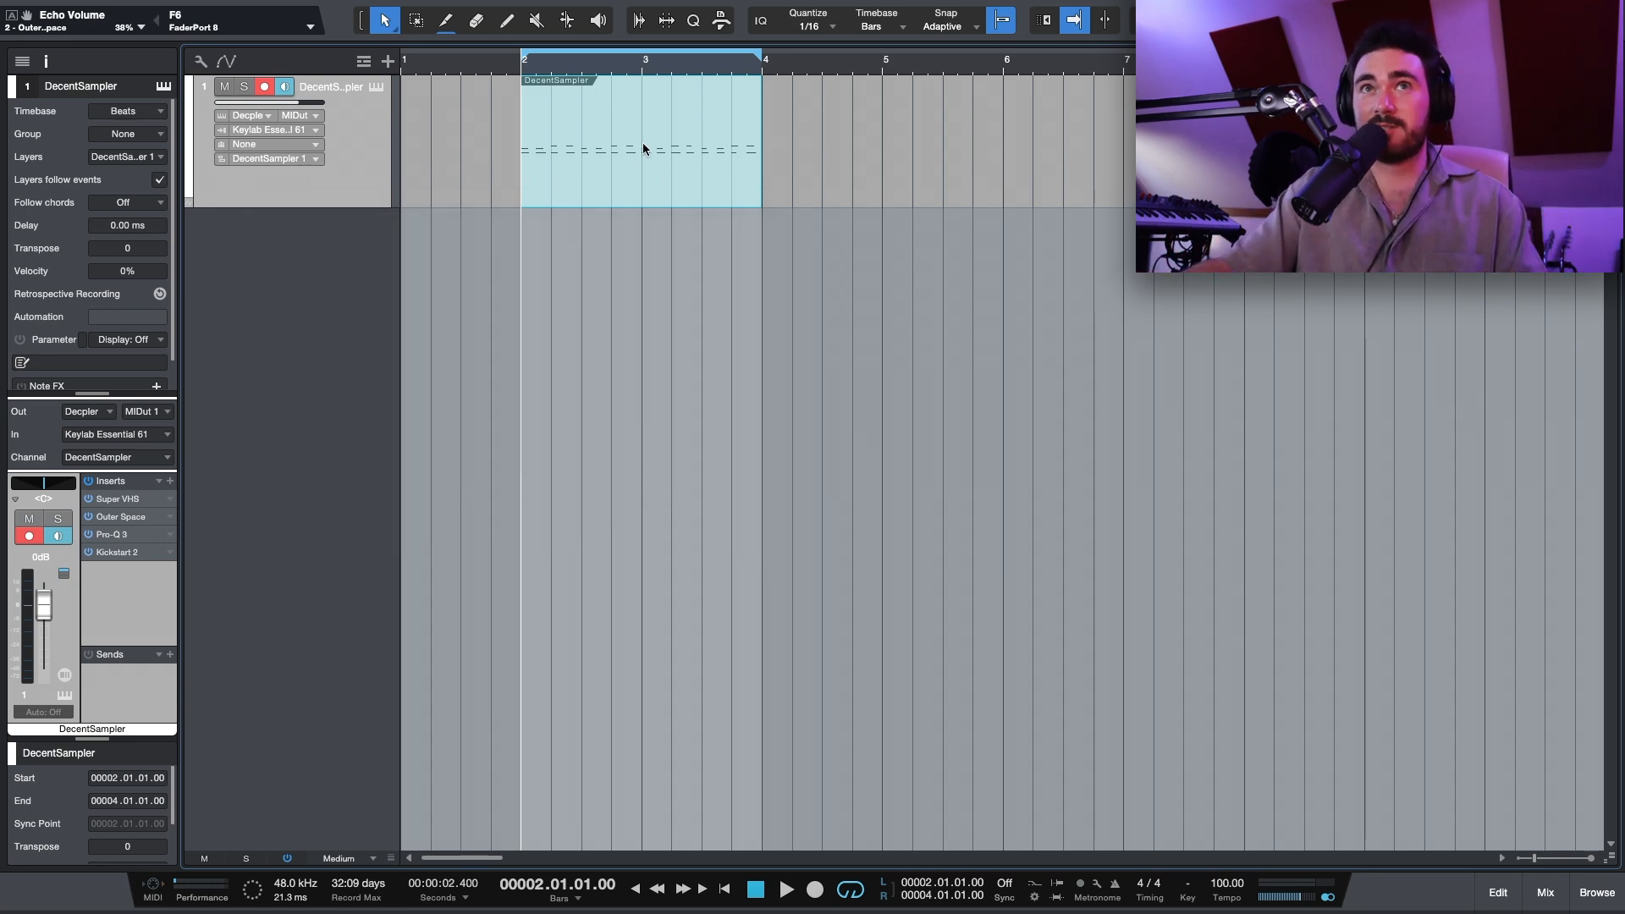
- Open the DecentSampler part in the note editor to view its notes
double_click(643, 149)
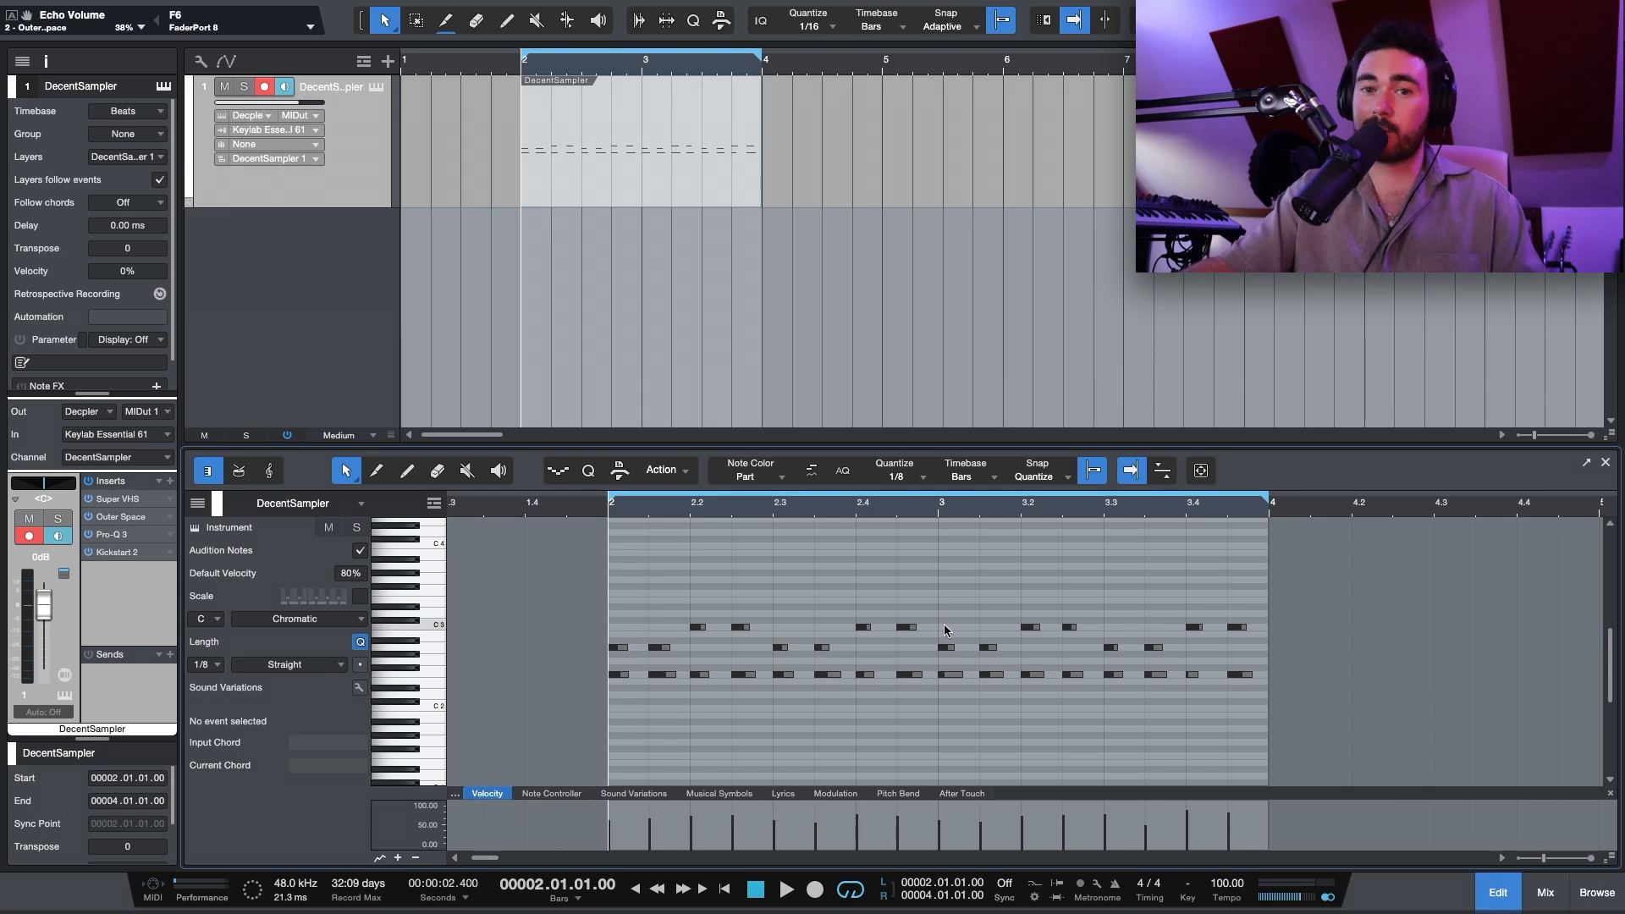
scroll(944, 630, "left", 1)
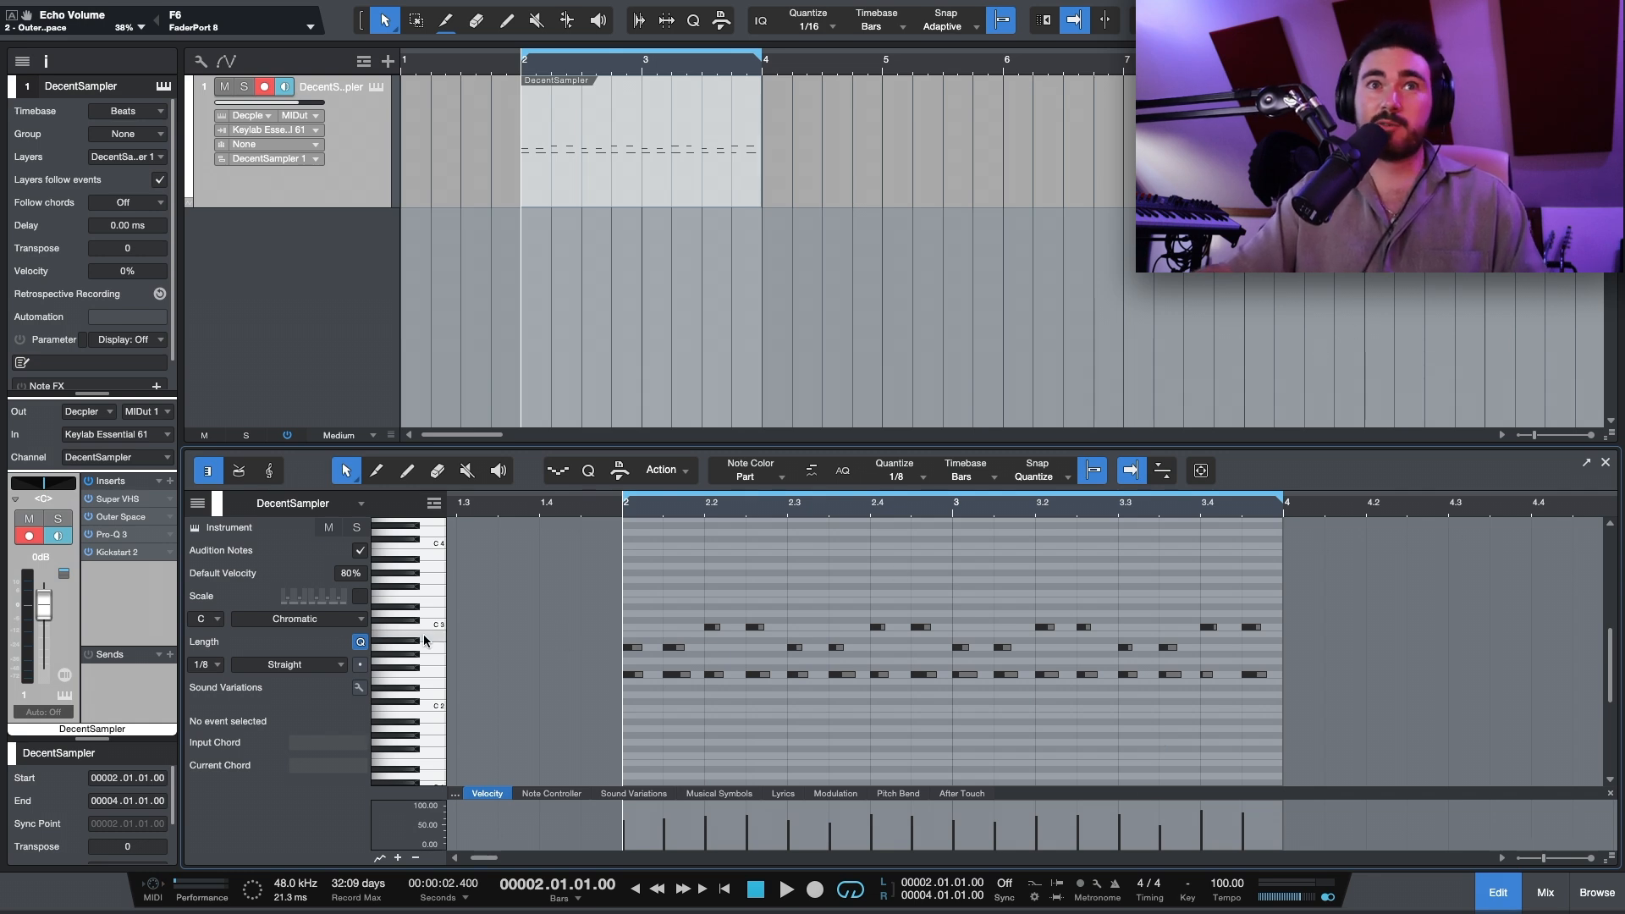
- Add the Decapitator plug-in to the DecentSampler track's inserts
left_click(169, 481)
type("deca")
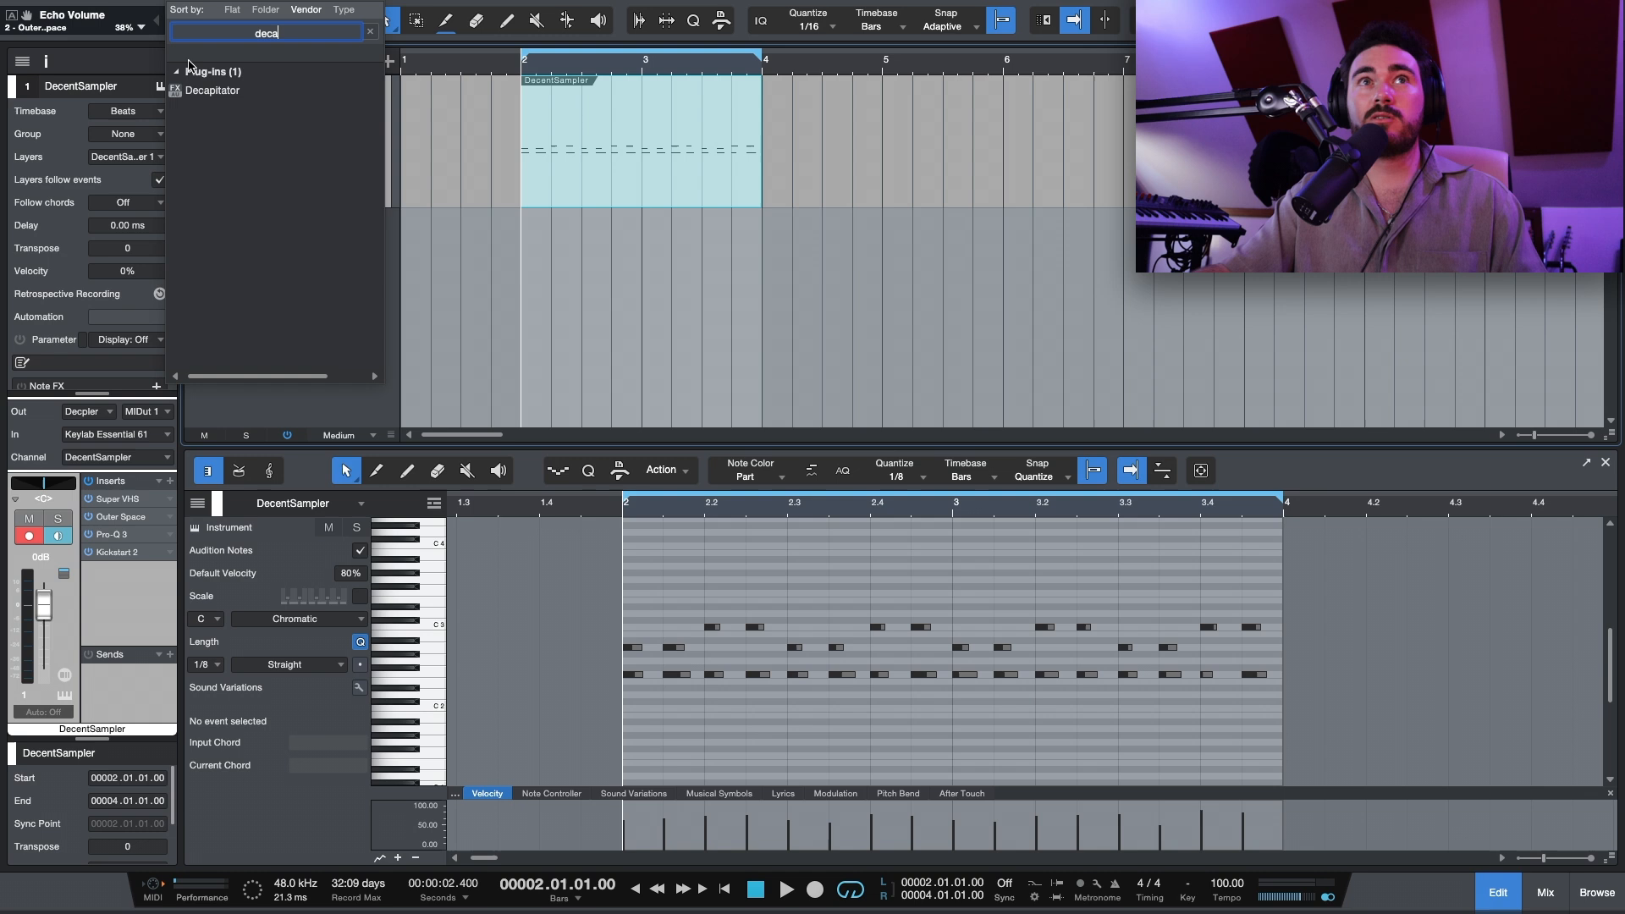
double_click(194, 91)
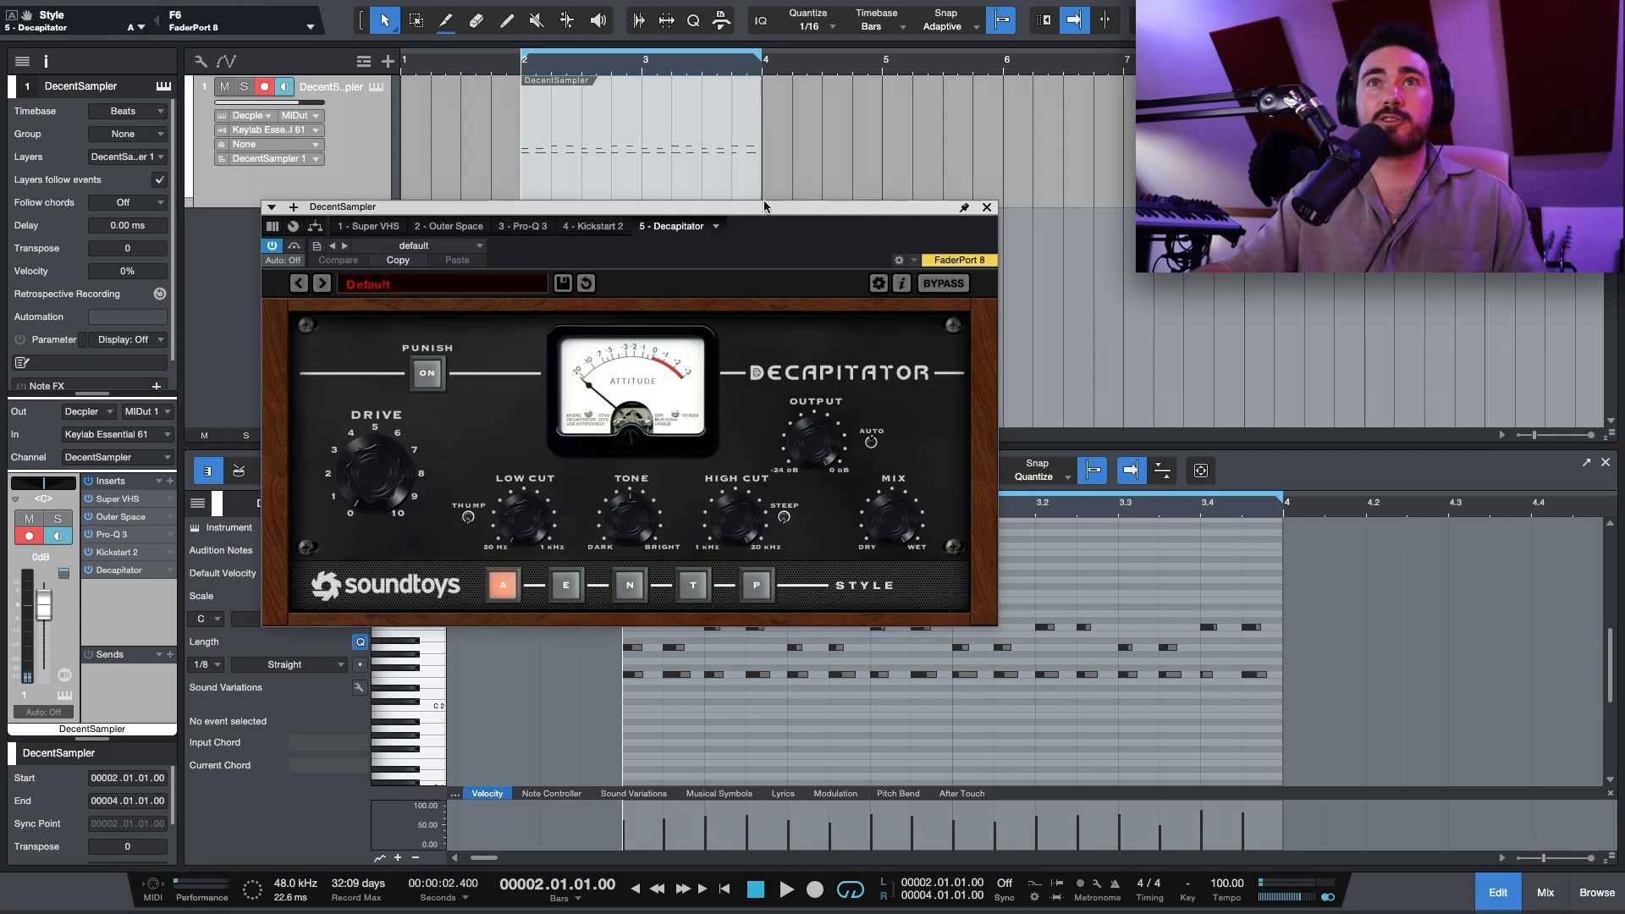
- Adjust Decapitator's Drive with the output at -14.0 dB during playback, move it to the top of the insert chain and toggle Punish
mouse_move(374, 484)
left_mouse_down()
mouse_move(391, 427)
mouse_move(388, 493)
mouse_move(385, 459)
left_mouse_up()
key("space")
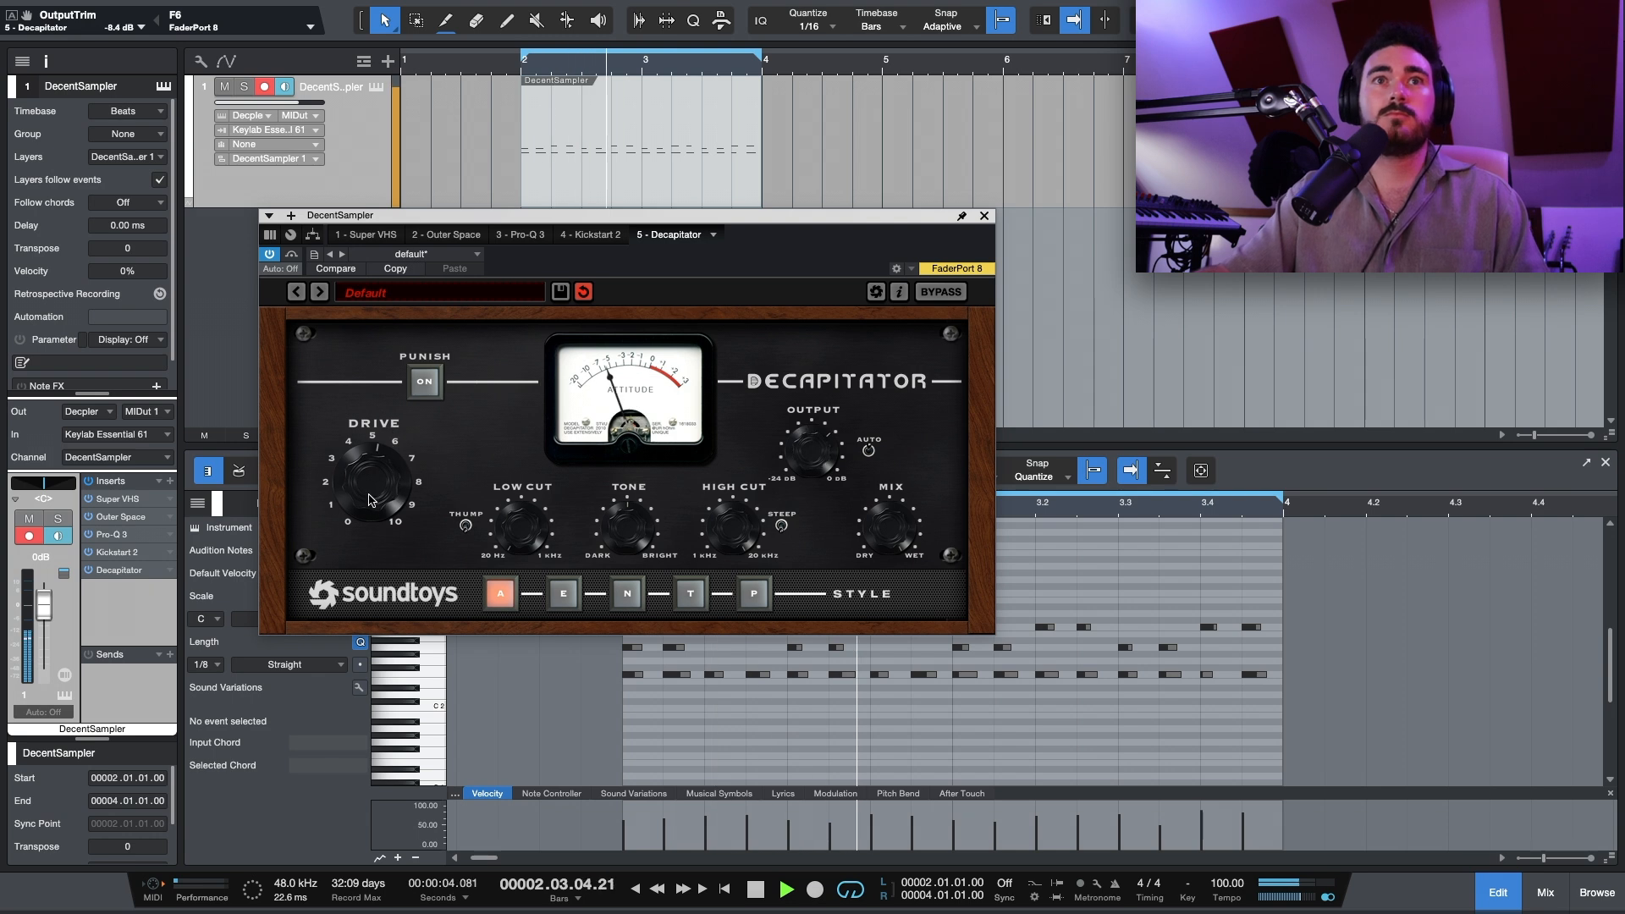
left_click_drag(116, 570, 142, 506)
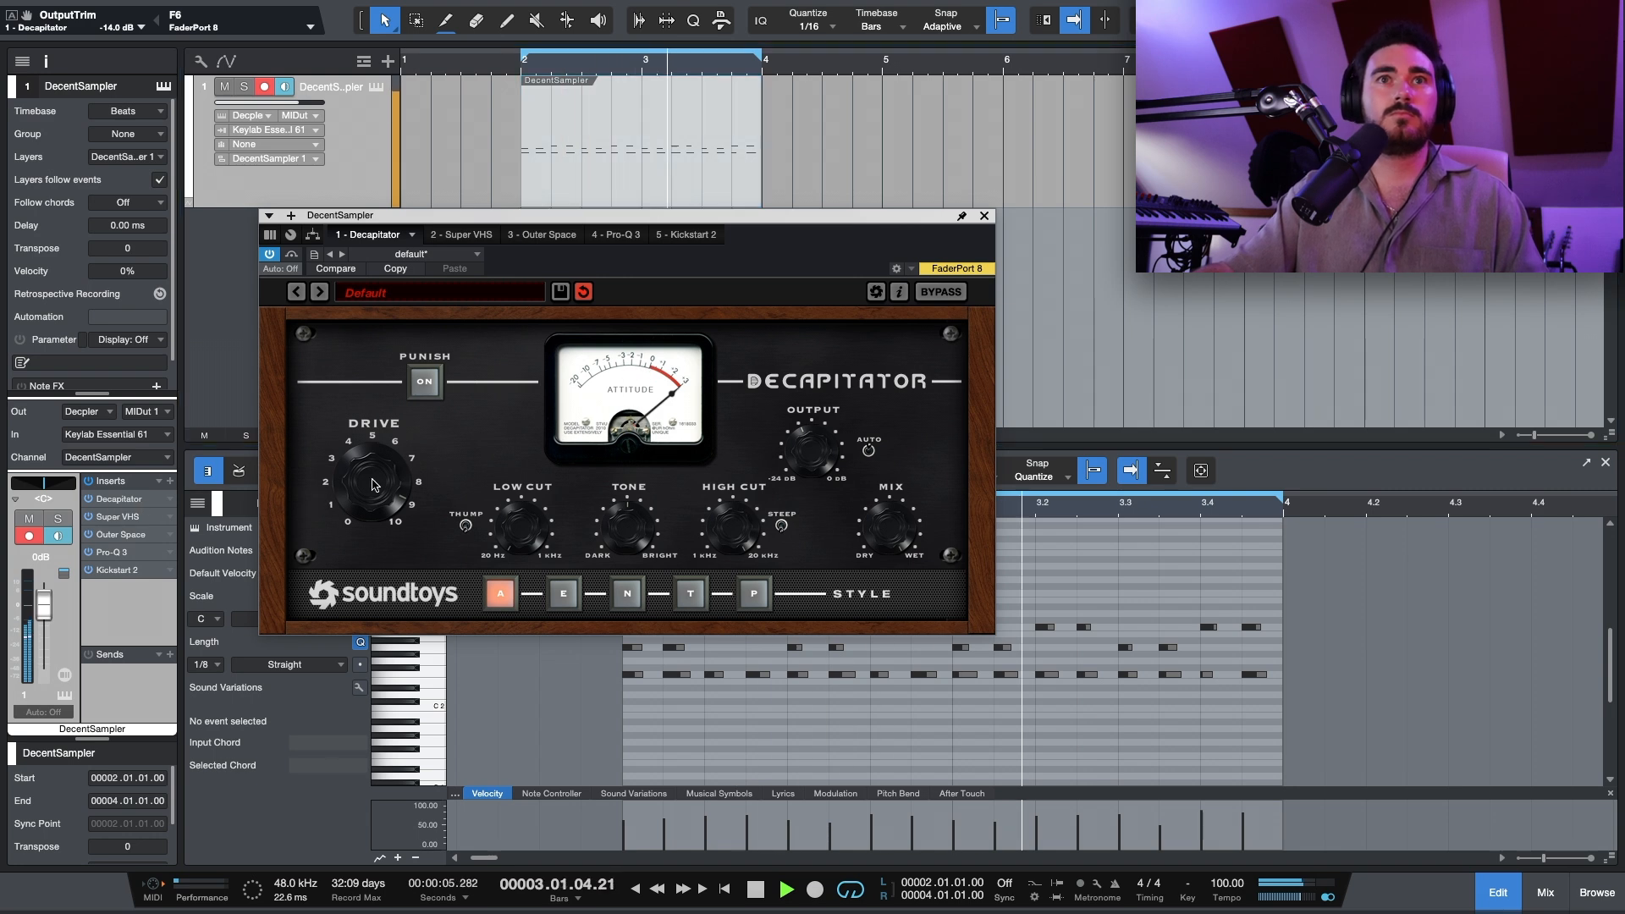
left_click(426, 388)
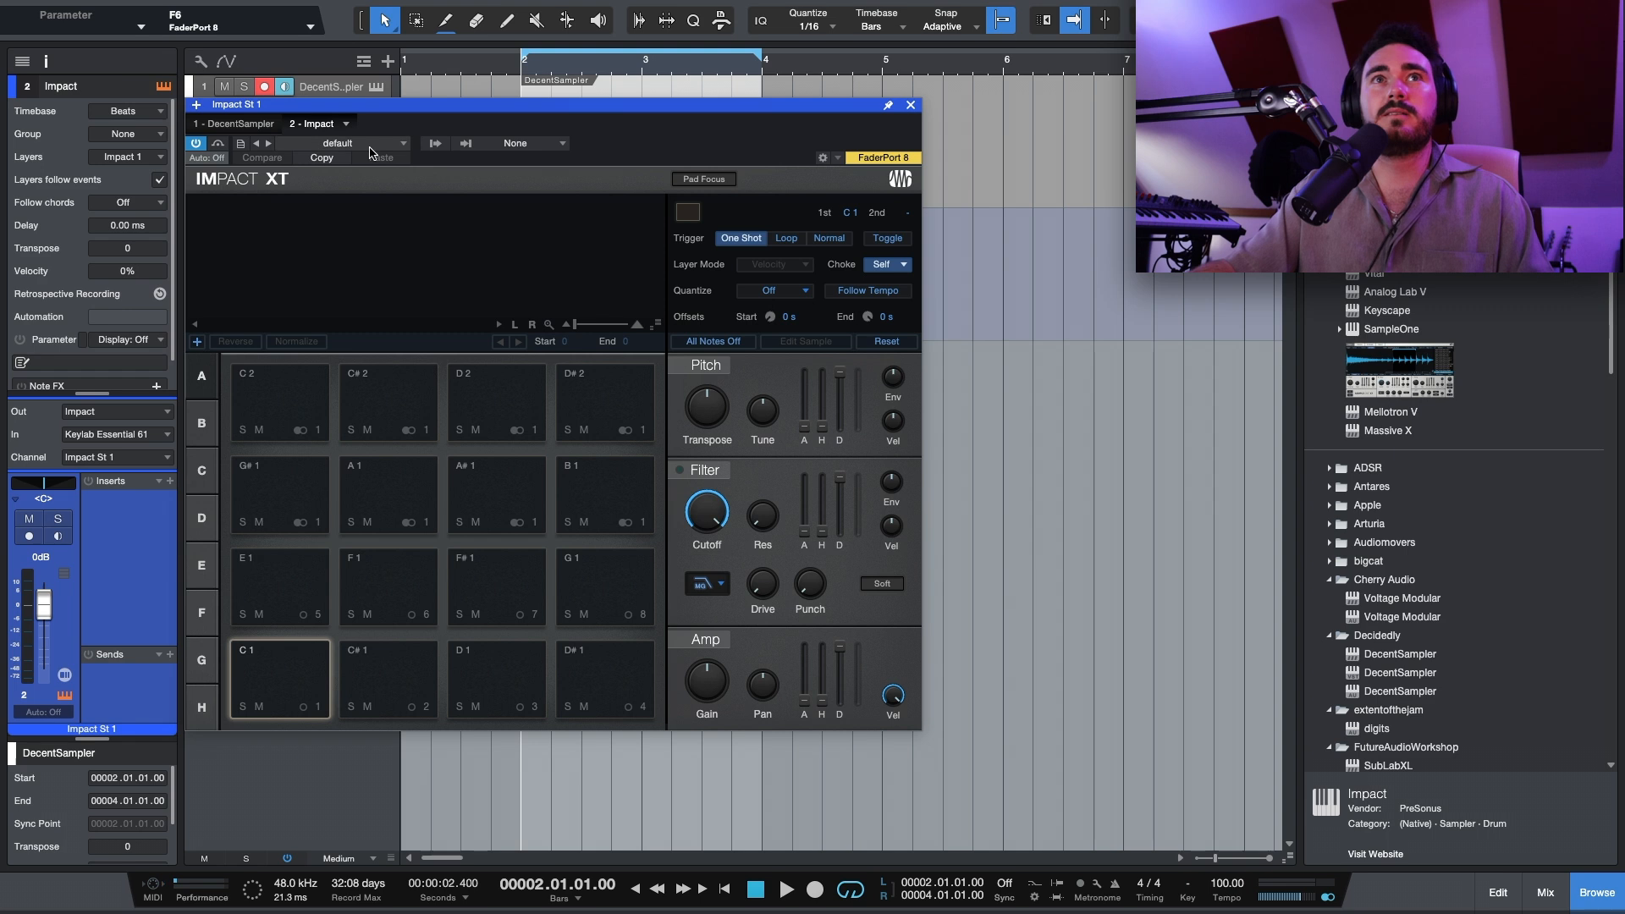
- Try the Classic 2-Step and City Kit presets in Impact XT and audition the Snare Hard pad
left_click(356, 143)
left_click(374, 311)
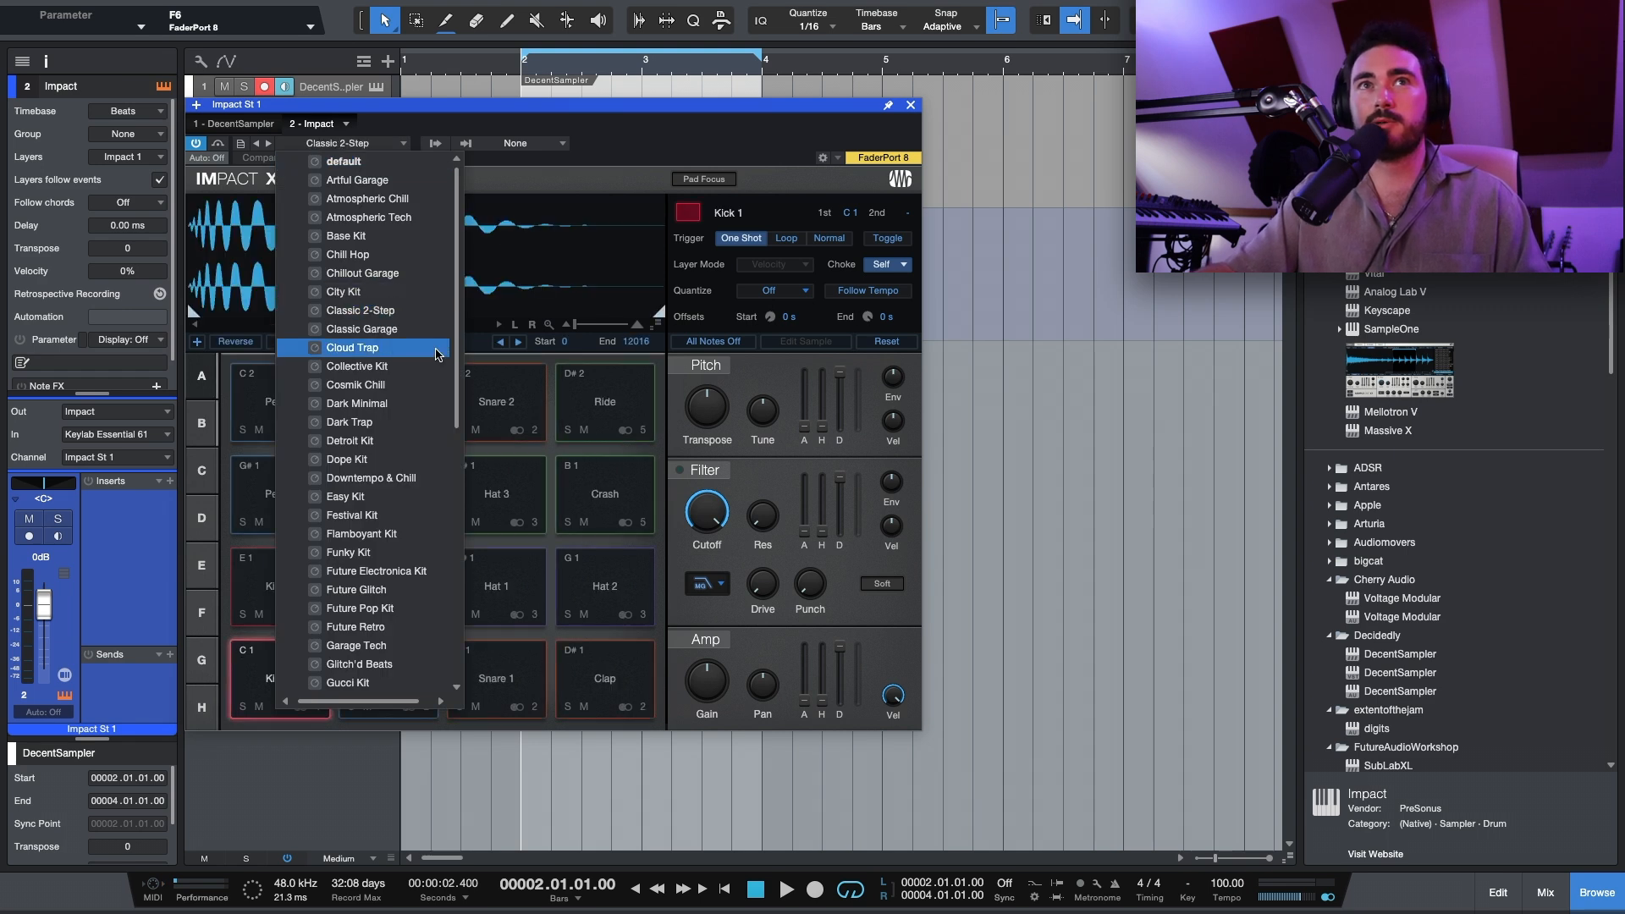
left_click(376, 300)
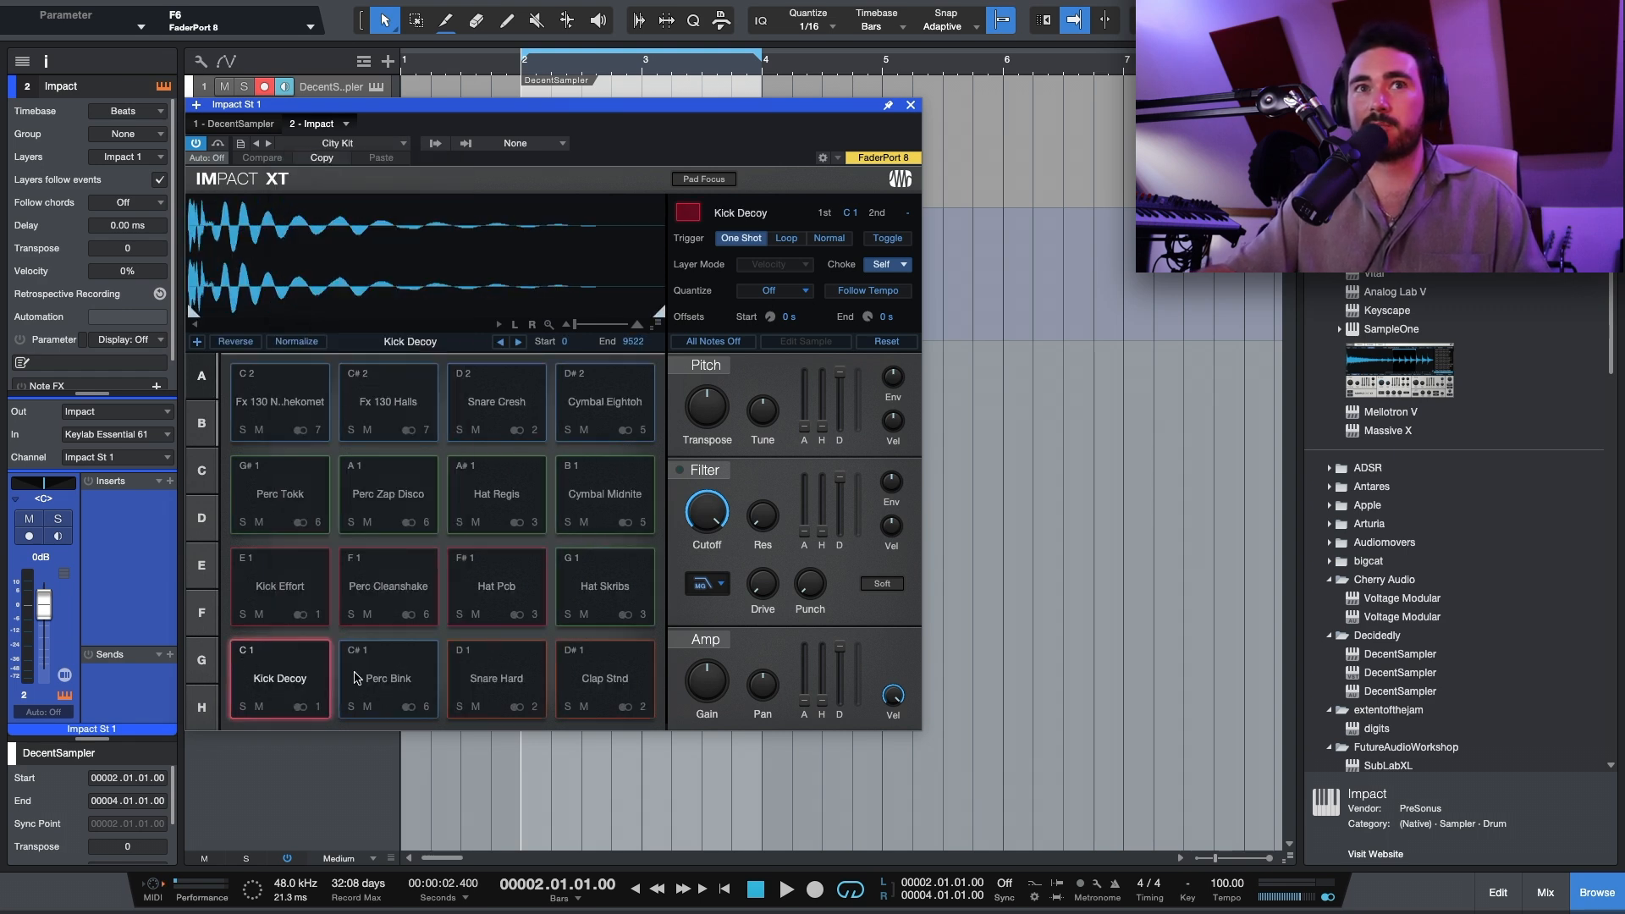
left_click(491, 681)
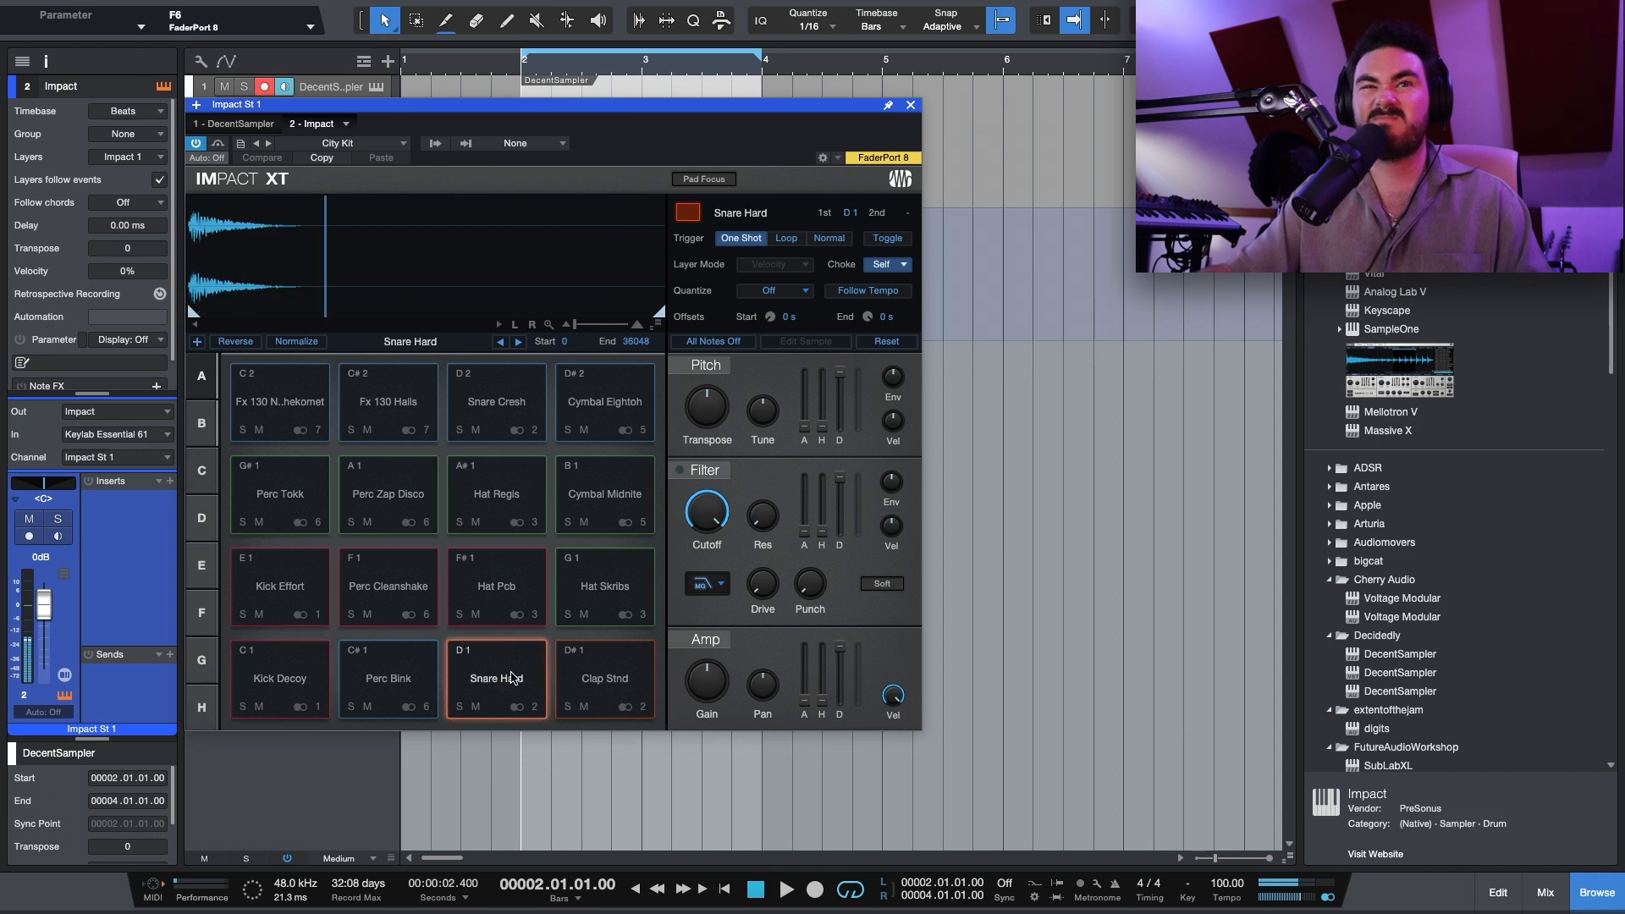
- Load the Minimal Techno preset in Impact XT and close the instrument window
left_click(374, 146)
scroll(381, 423, "down", 8)
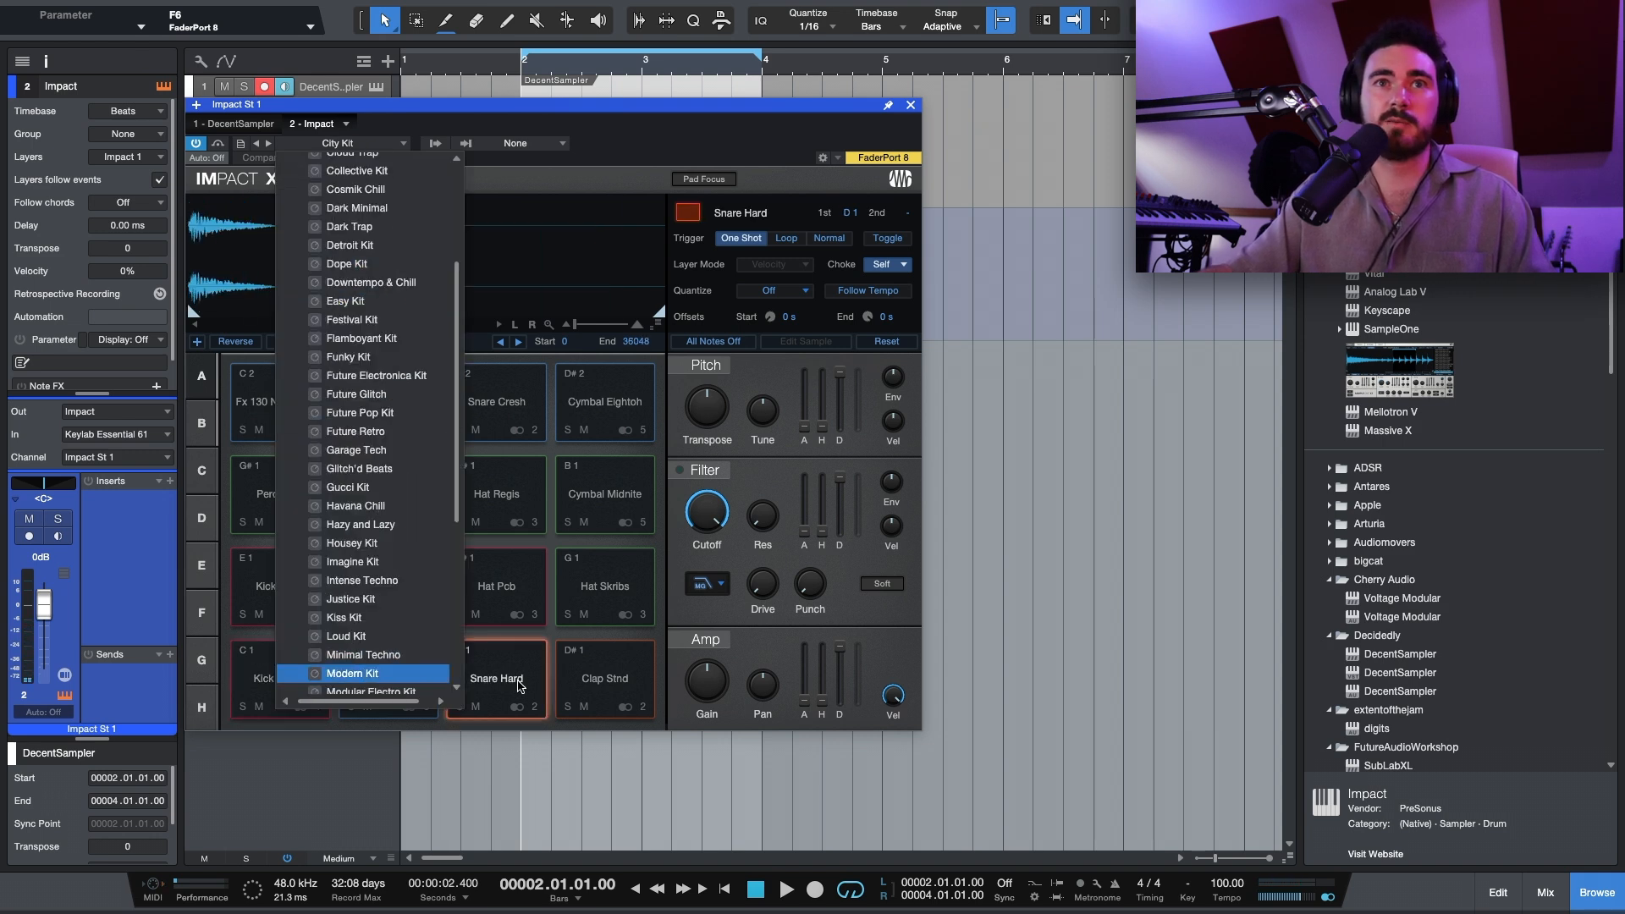
left_click(364, 653)
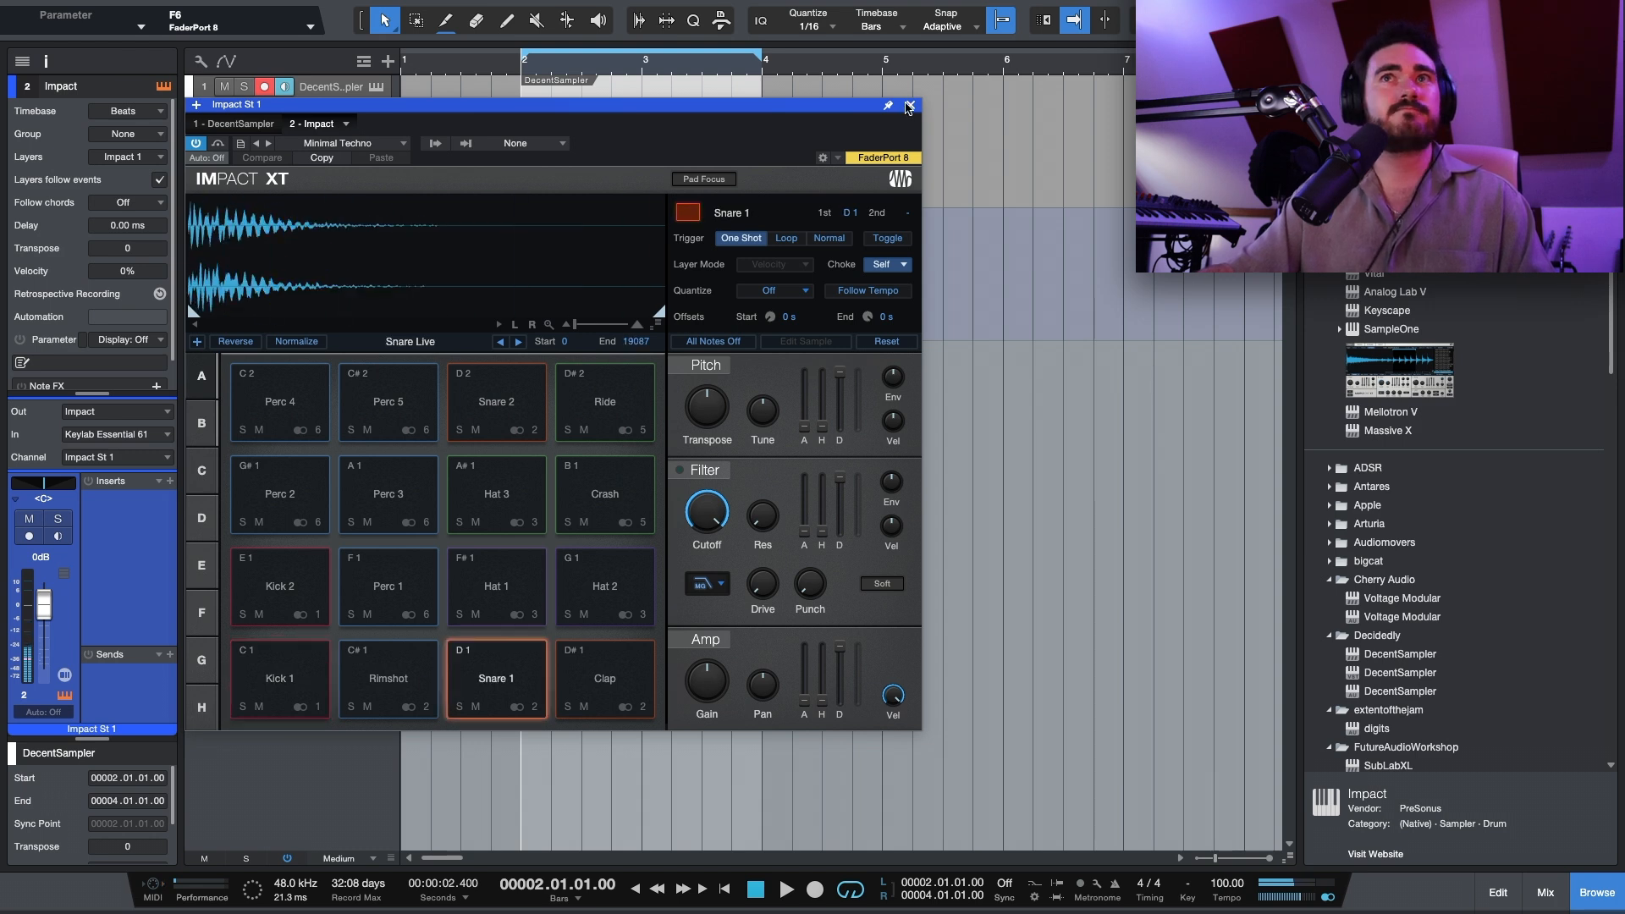
left_click(909, 105)
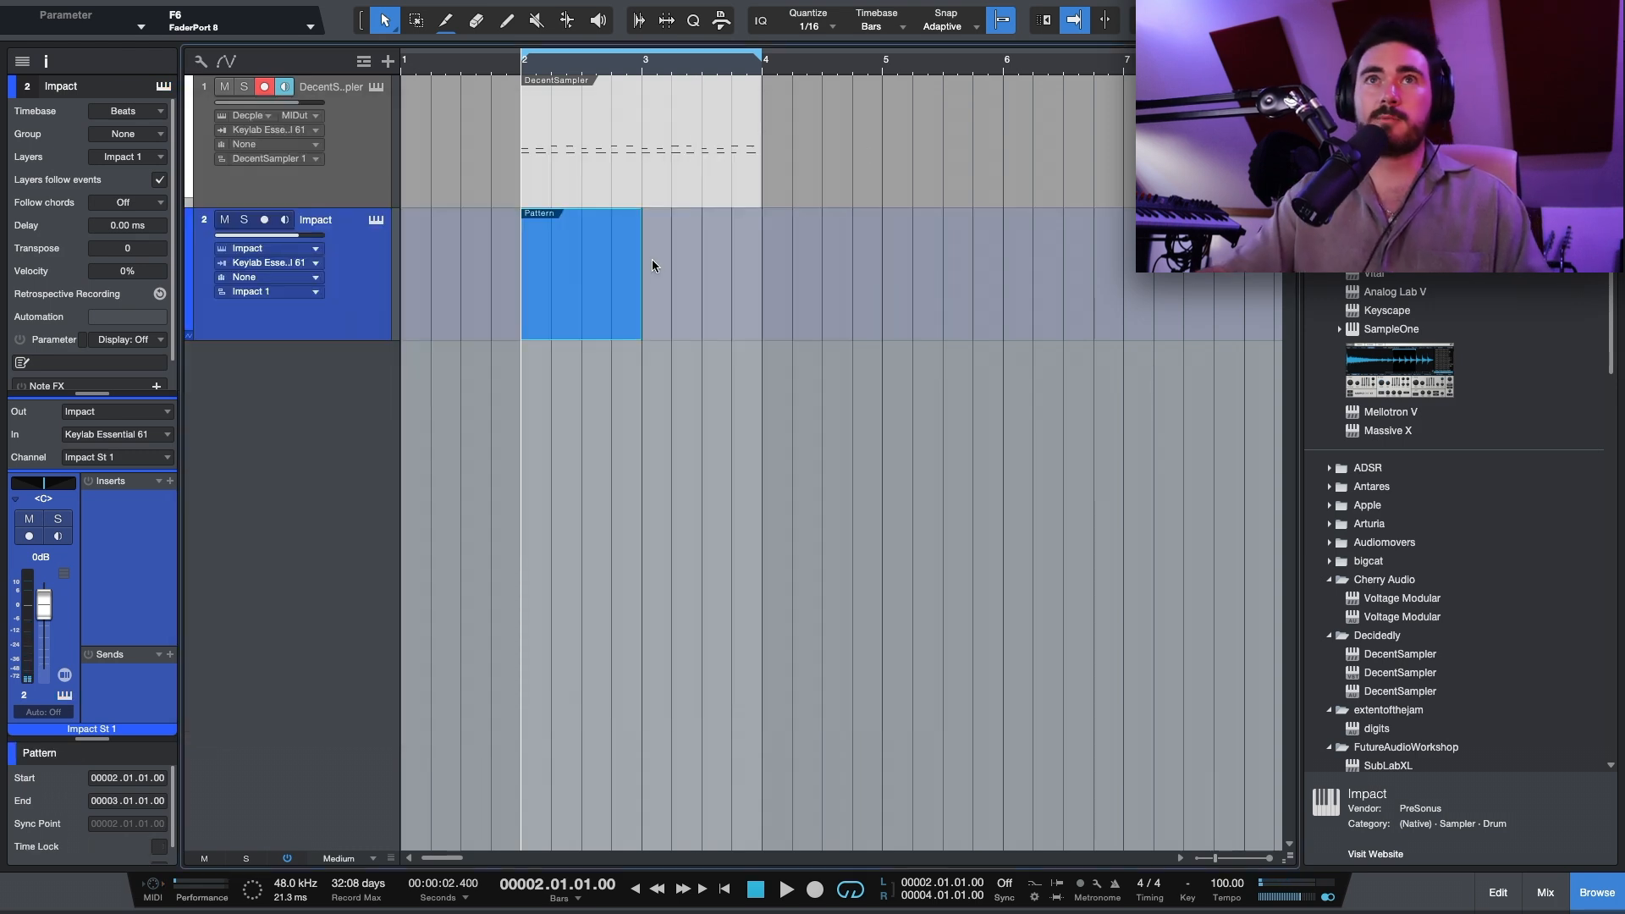
- Extend the Impact pattern to the start of bar 4 and open it in the pattern editor with the loop playing
left_click_drag(647, 268, 761, 269)
double_click(718, 272)
key("space")
- Program Kick 1 hits on steps 1, 5, 9 and 13 of the pattern
left_click(468, 530)
left_click(569, 529)
left_click(670, 529)
left_click(772, 529)
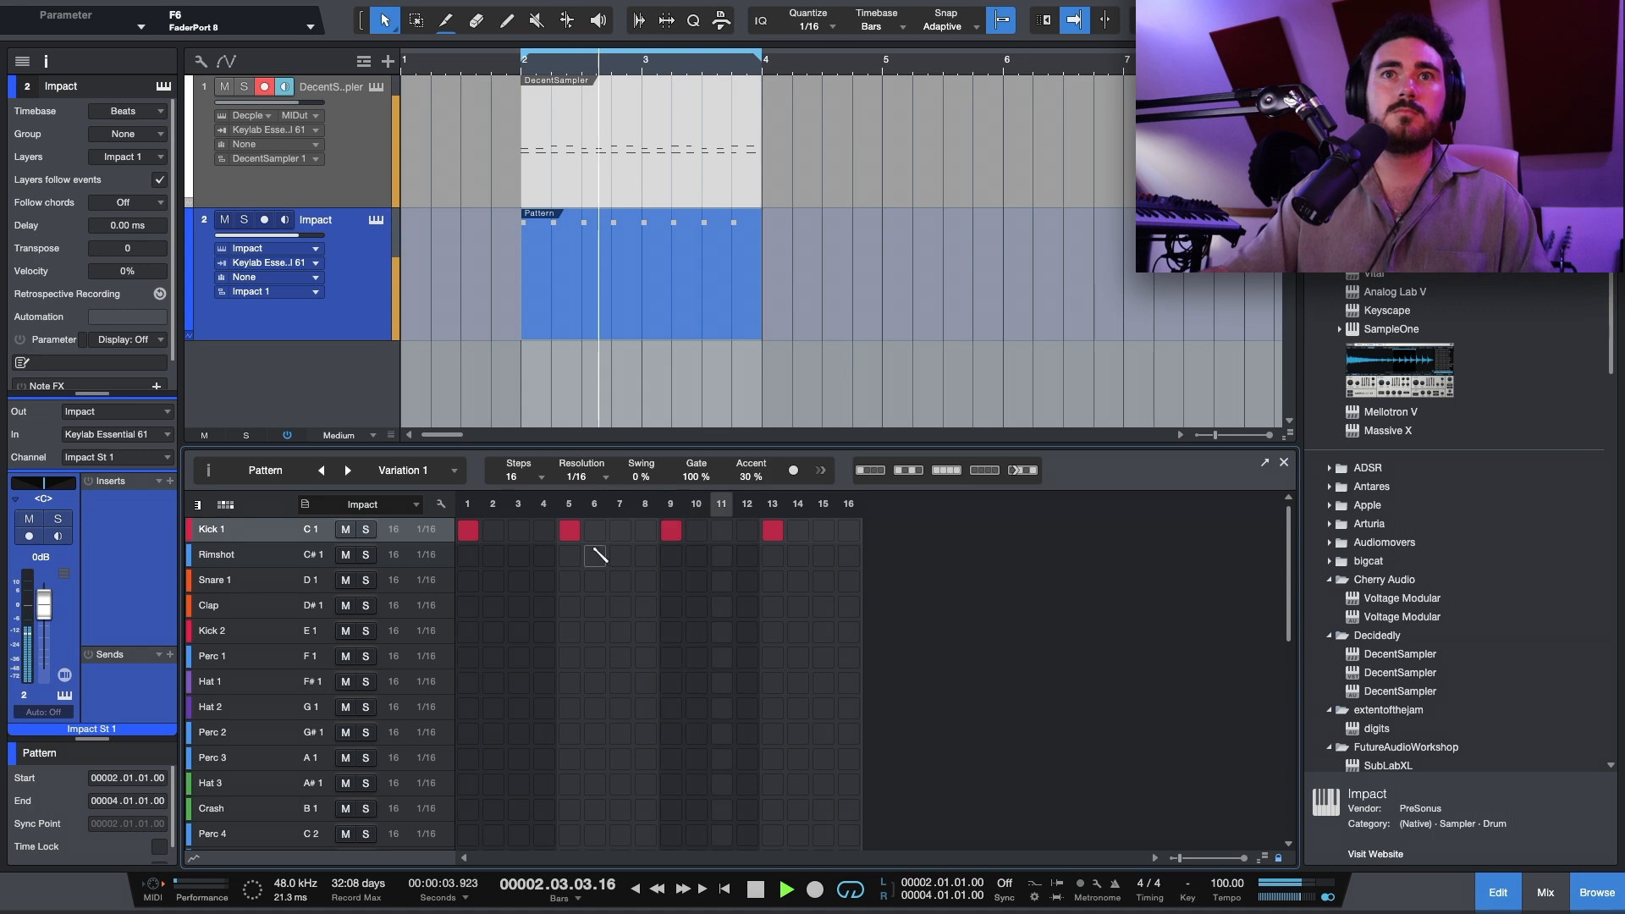
- Program Snare 1 hits on steps 5 and 13, clearing the Rimshot hits from those steps
left_click(569, 555)
left_click(772, 555)
left_click(772, 581)
left_click(775, 555)
left_click(570, 555)
left_click(569, 580)
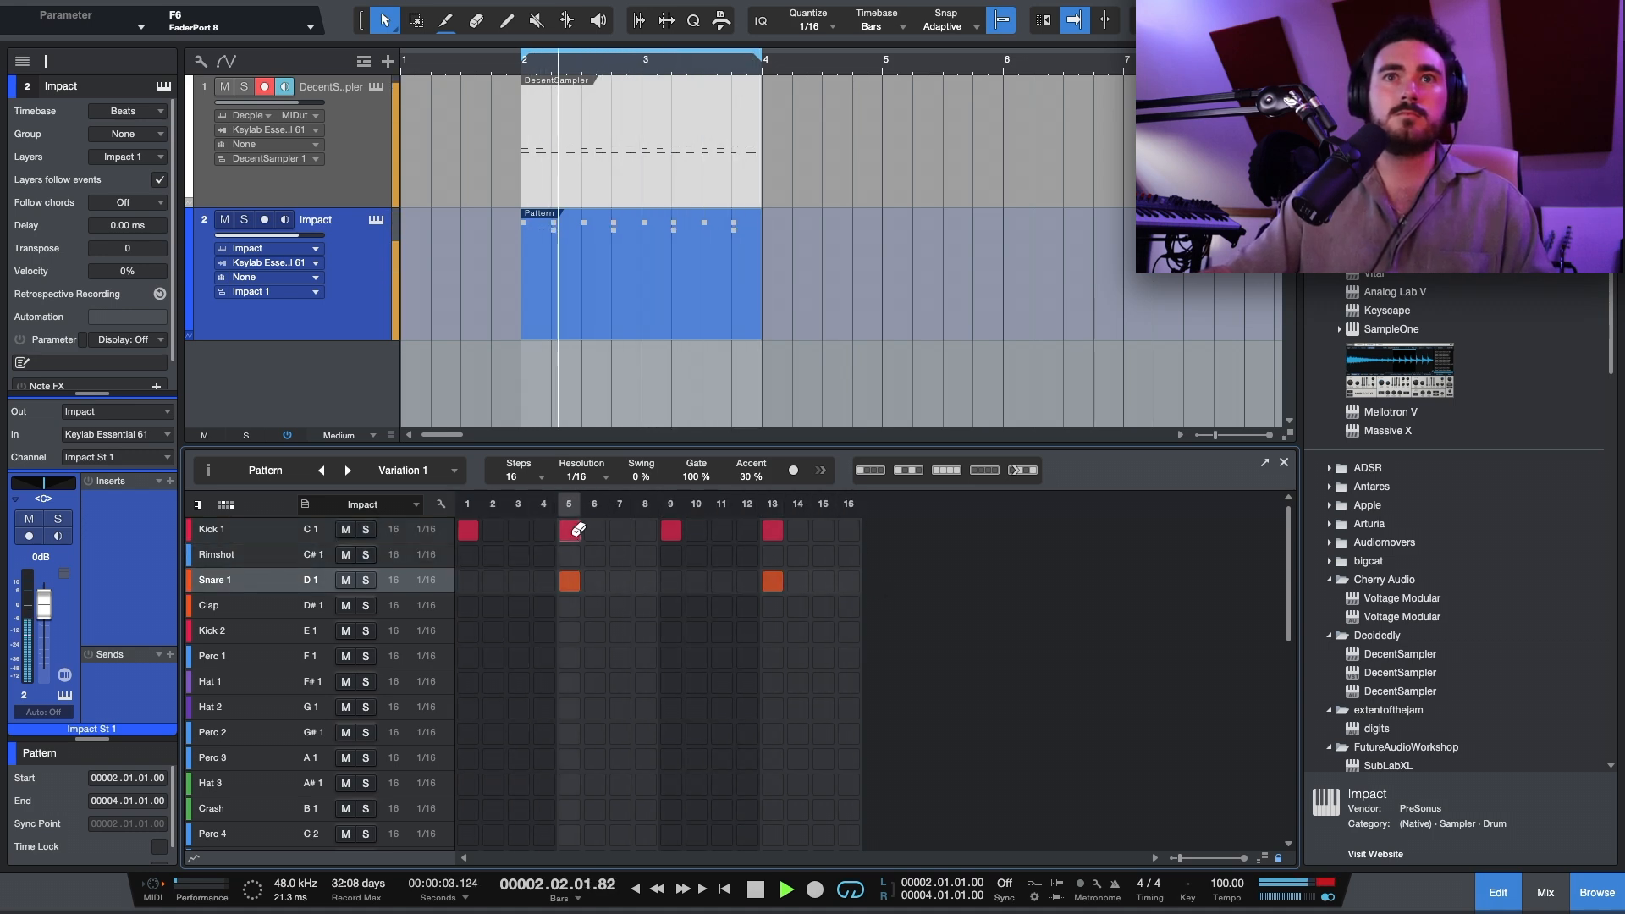
- Clear the Kick 1 hits from steps 5, 9 and 13 of the Impact pattern
left_click(569, 530)
left_click(547, 533)
left_click(697, 534)
left_click_drag(671, 533, 800, 535)
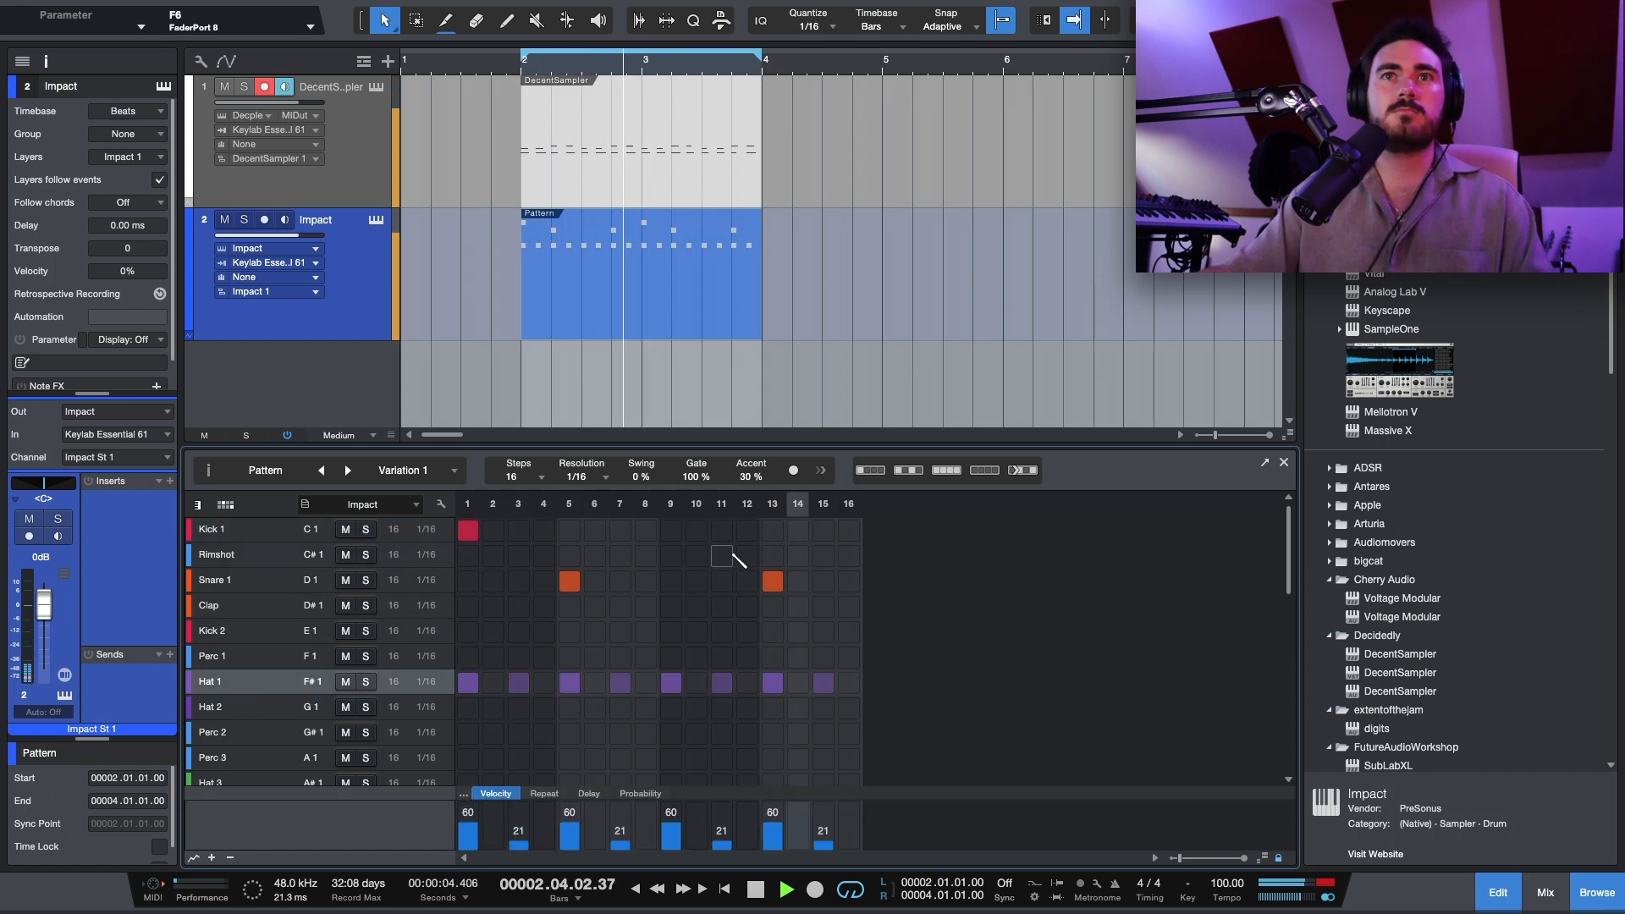
- Add Kick 1 hits on steps 10 and 11 of the pattern, keeping step 12 empty
left_click(747, 530)
left_click(724, 534)
left_click(747, 532)
left_click(697, 531)
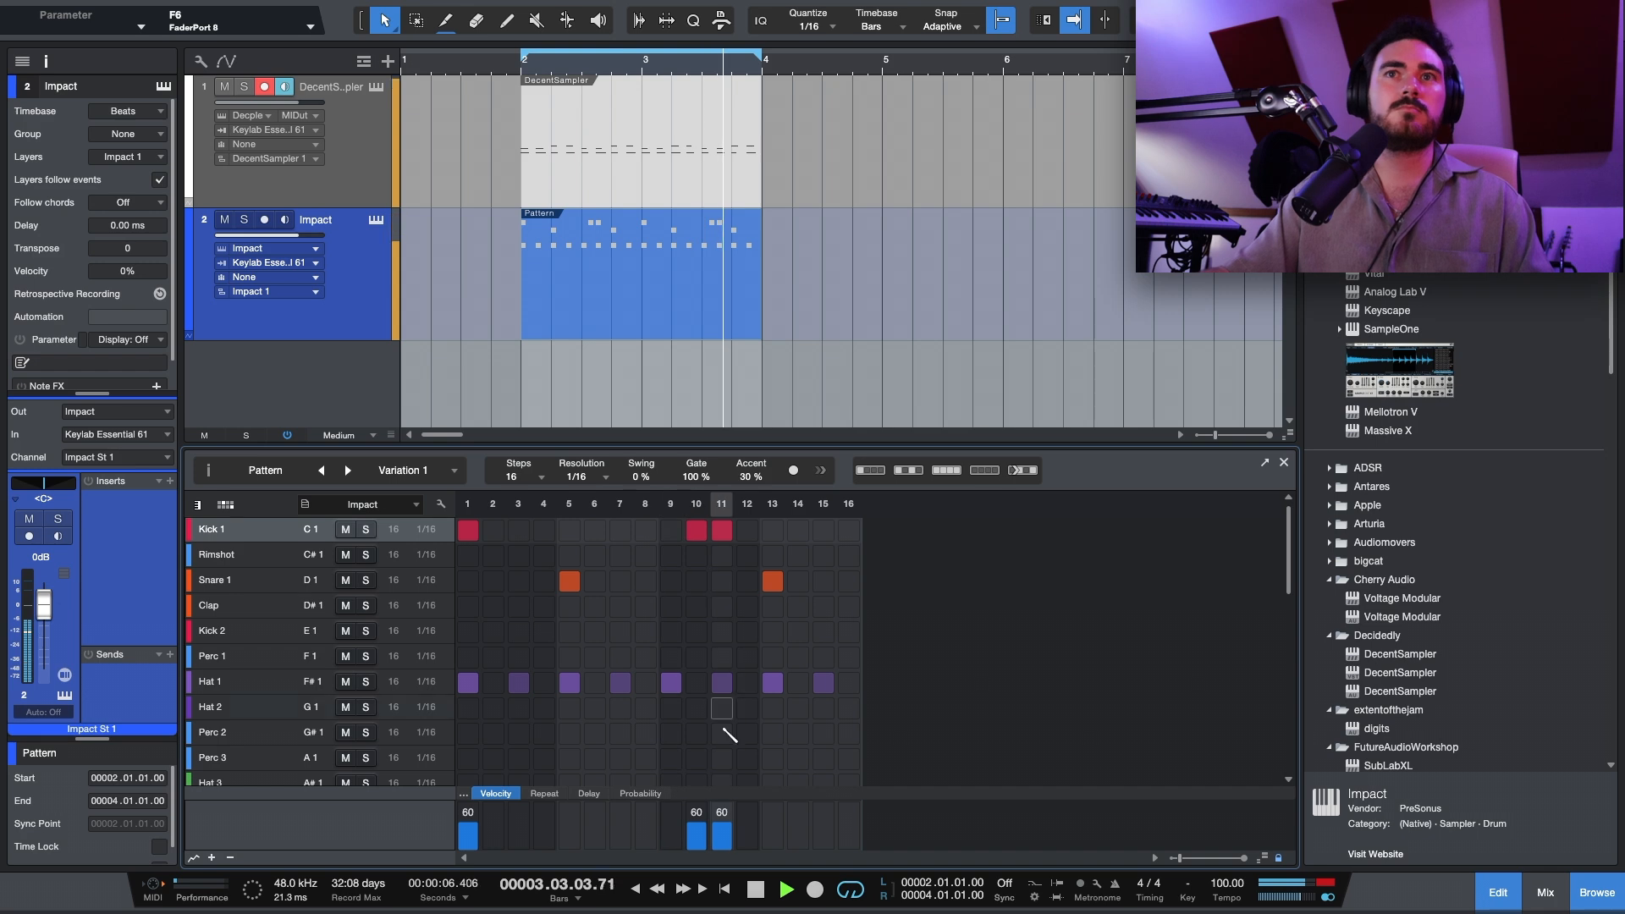
- Program Perc 2 hits on steps 3, 7, 11 and 15, leaving step 2 empty
left_click(499, 662)
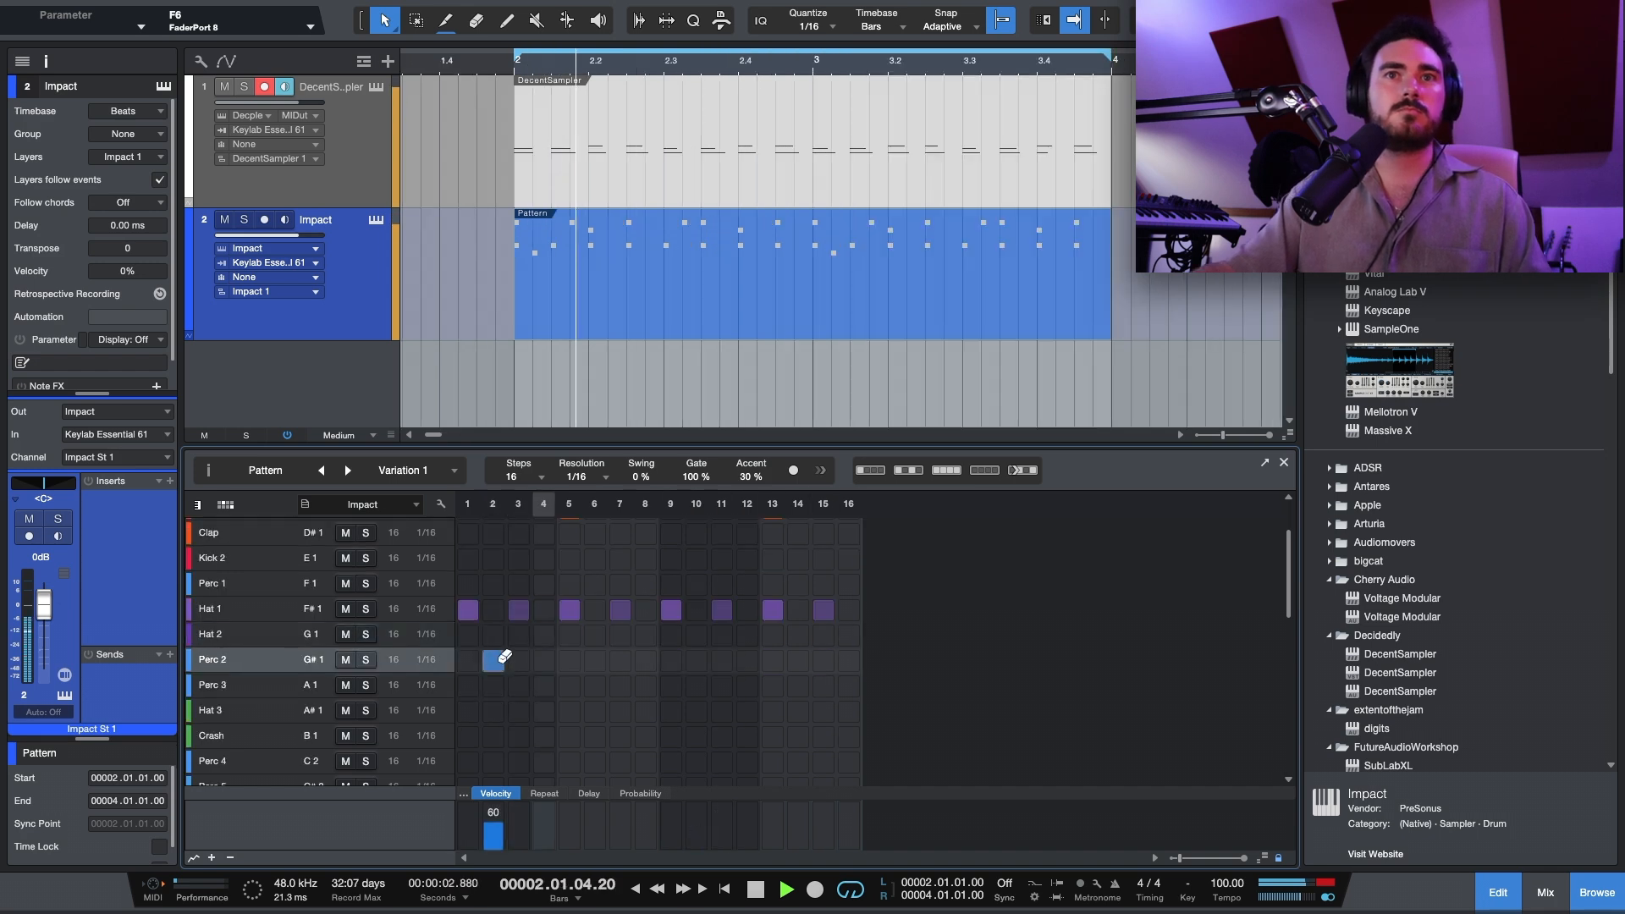
left_click(516, 664)
left_click(499, 666)
left_click(617, 665)
left_click(722, 661)
left_click(824, 661)
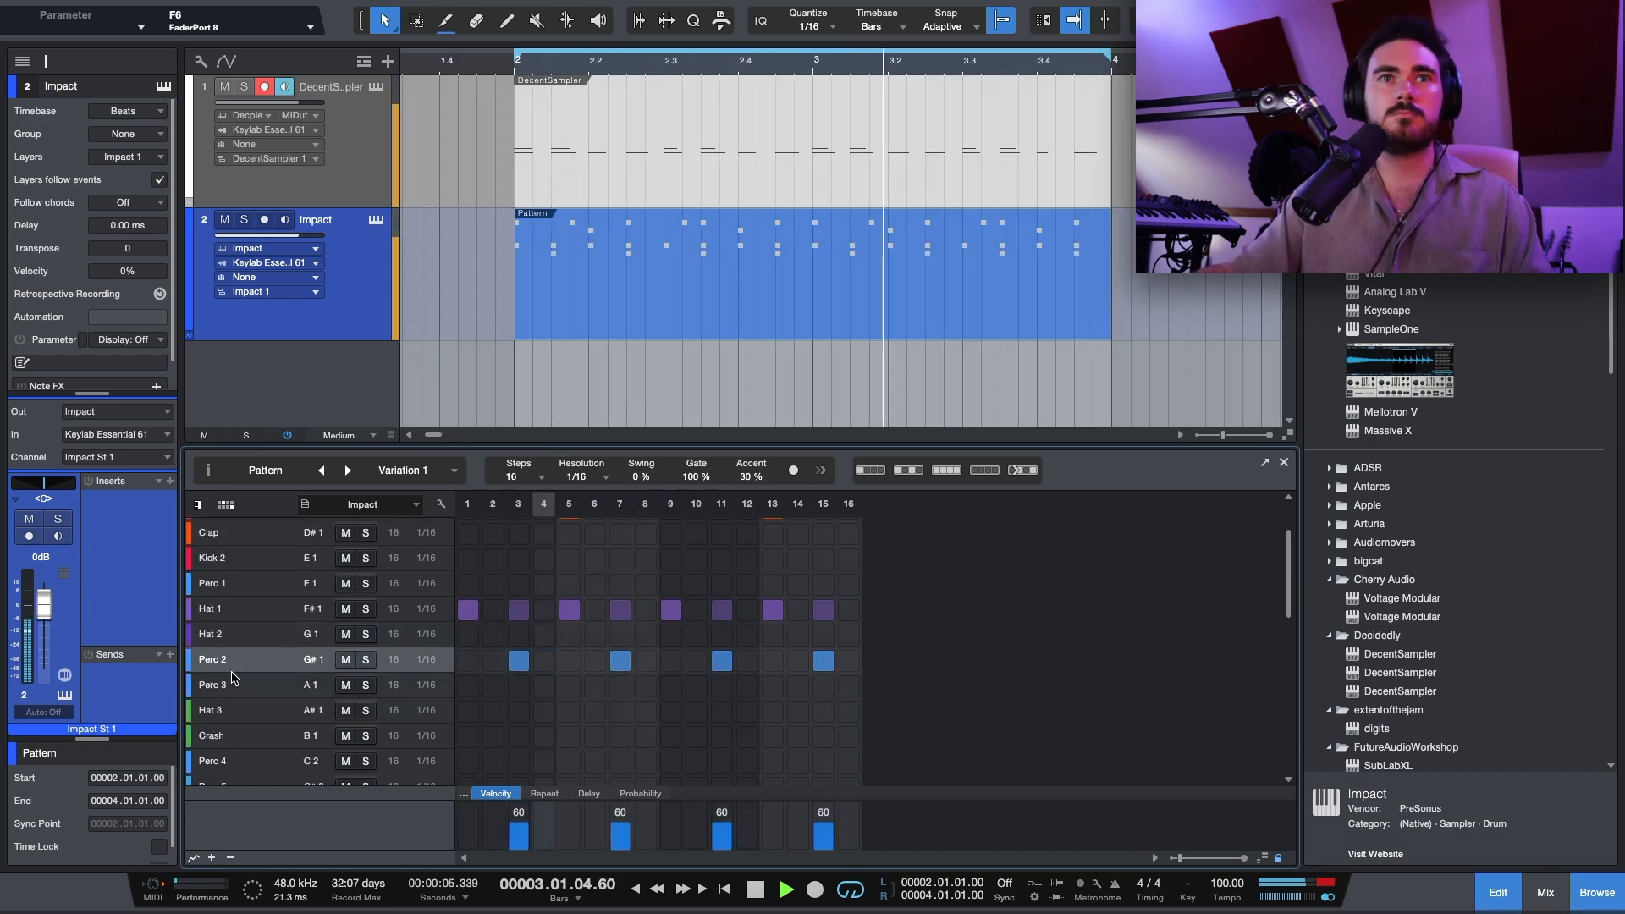
- Audition other hat and percussion sounds in the pattern, and program Perc 4 hits on steps 4 and 12
left_click(248, 639)
left_click(226, 711)
left_click(227, 686)
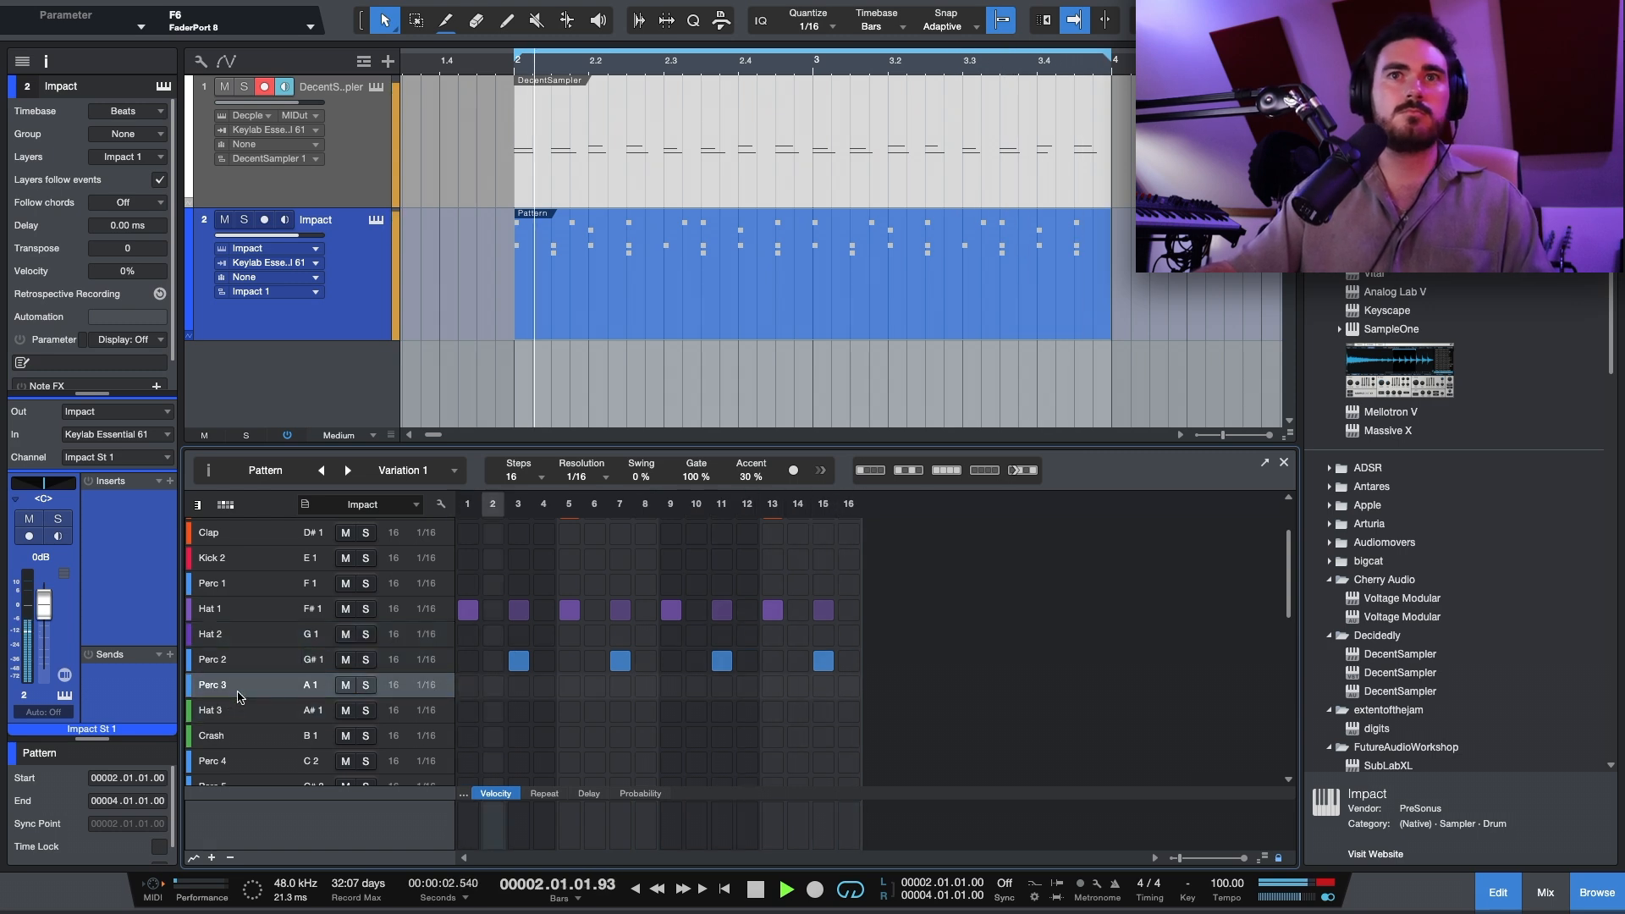
left_click(233, 719)
left_click(227, 761)
left_click(544, 761)
left_click(747, 762)
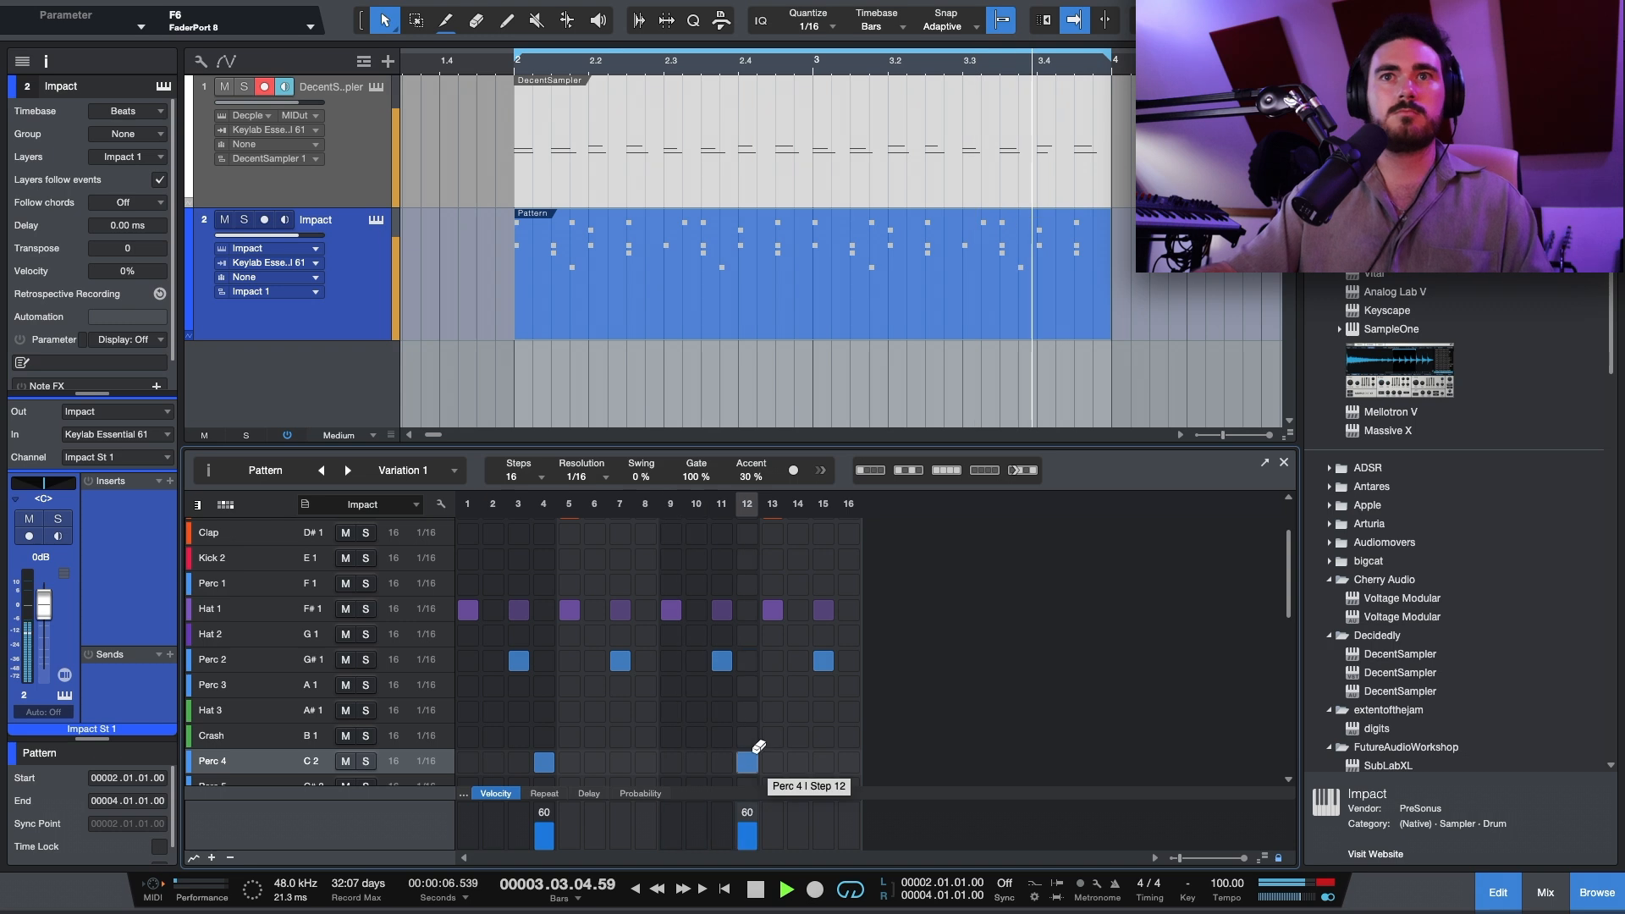
scroll(772, 735, "down", 1)
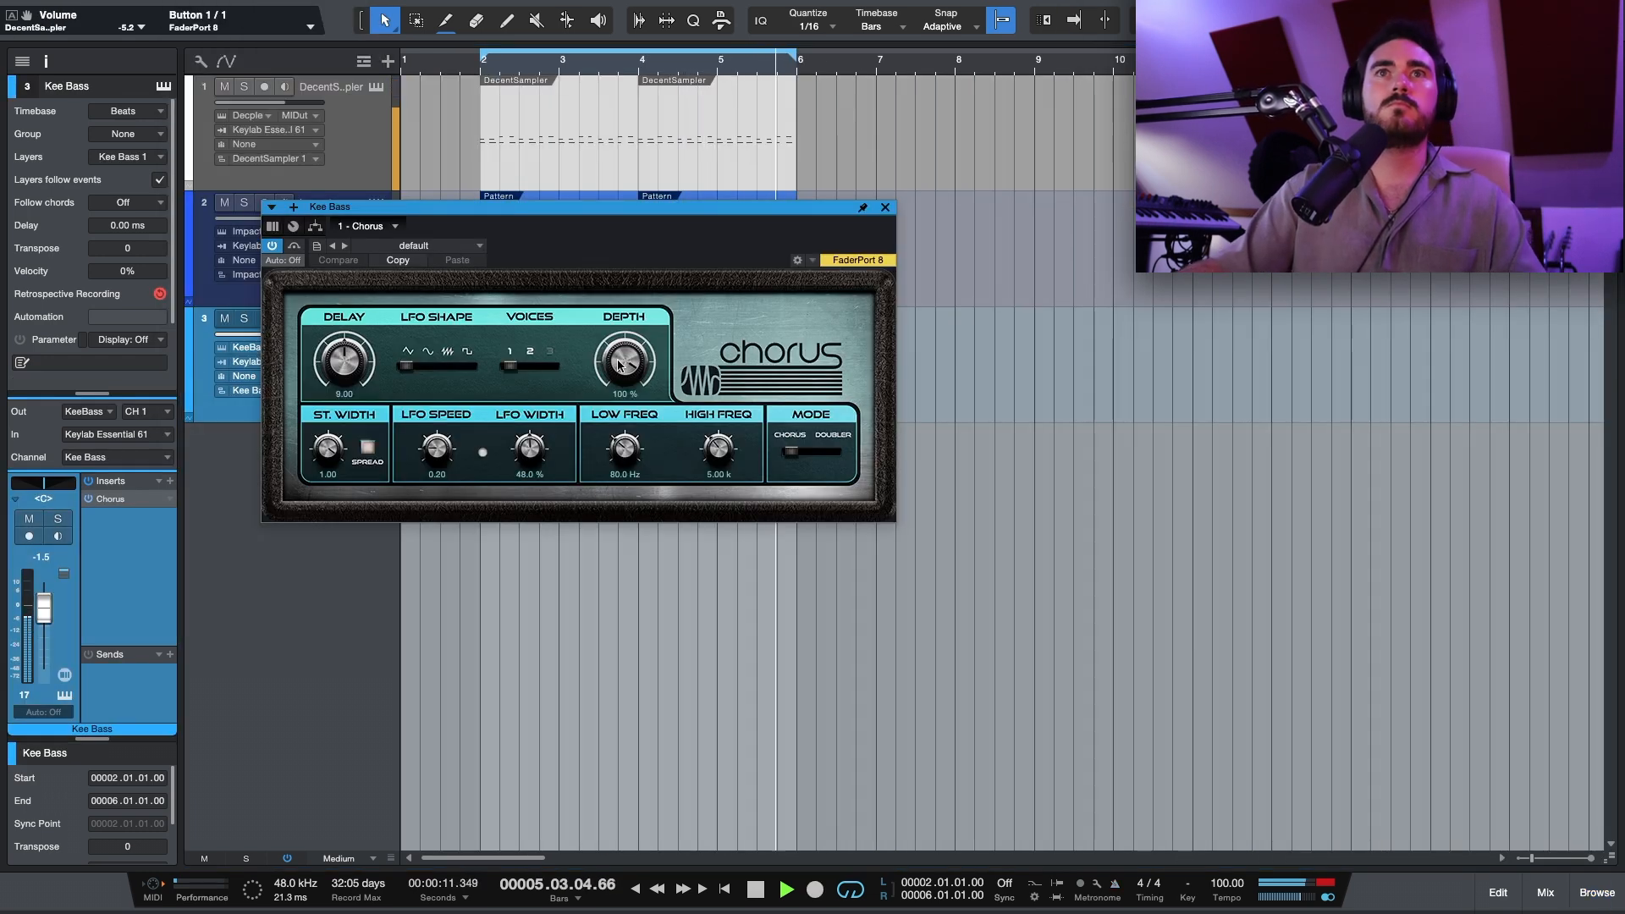
- With Kee Bass temporarily soloed, set its Chorus depth to 25% and close the effect window
key("s")
left_click_drag(626, 357, 625, 365)
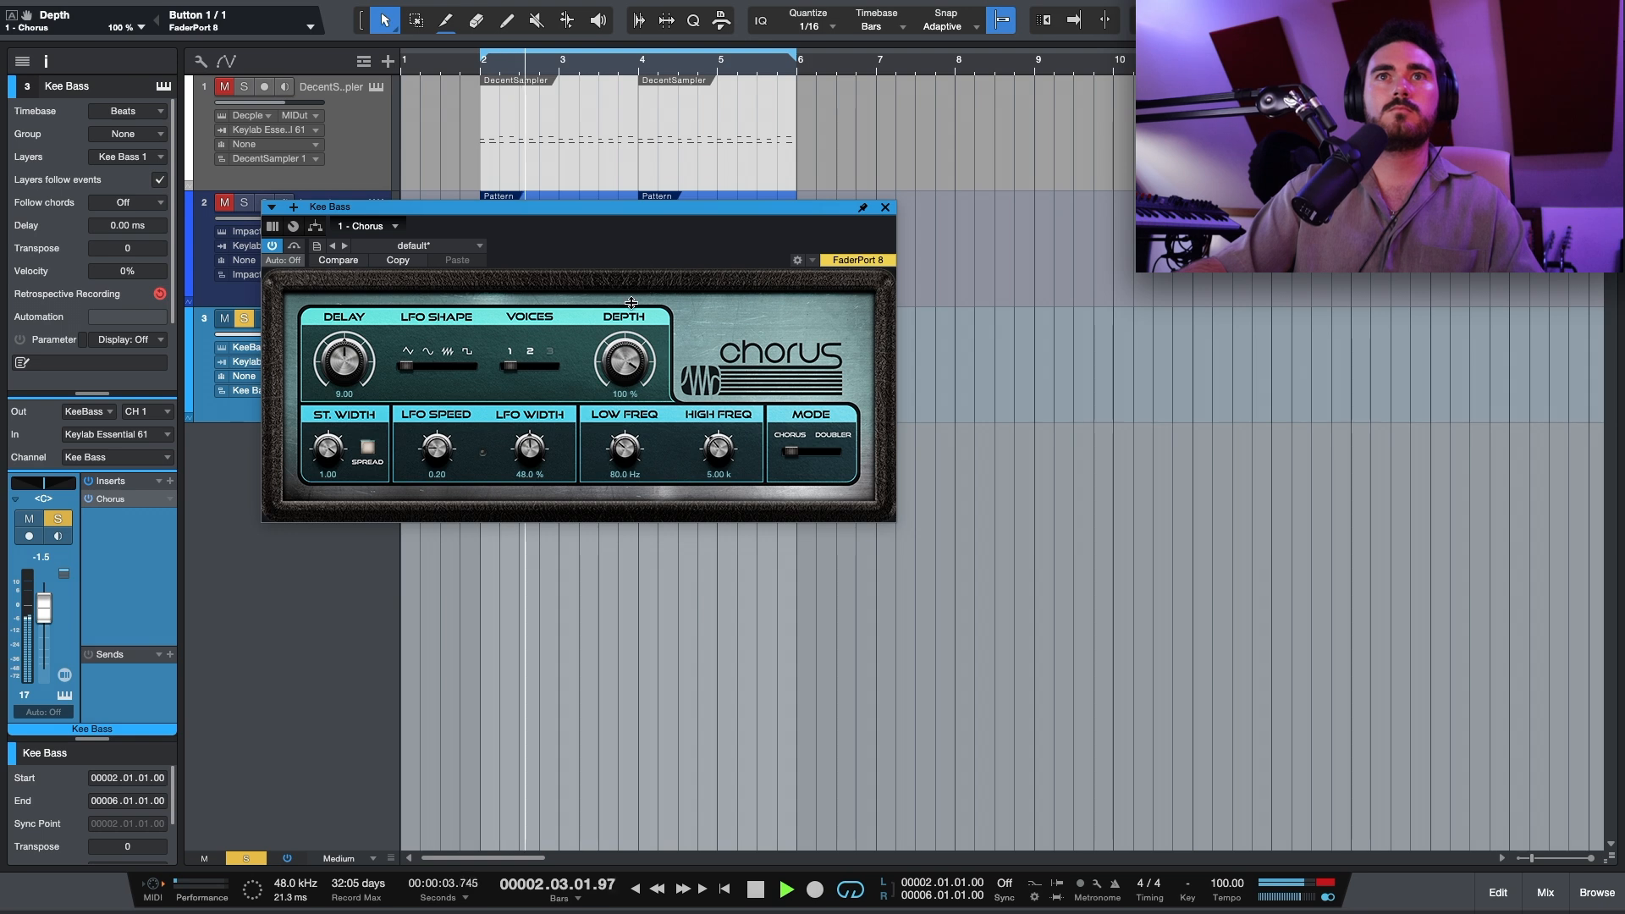
left_click_drag(631, 302, 628, 419)
key("s")
left_click(882, 207)
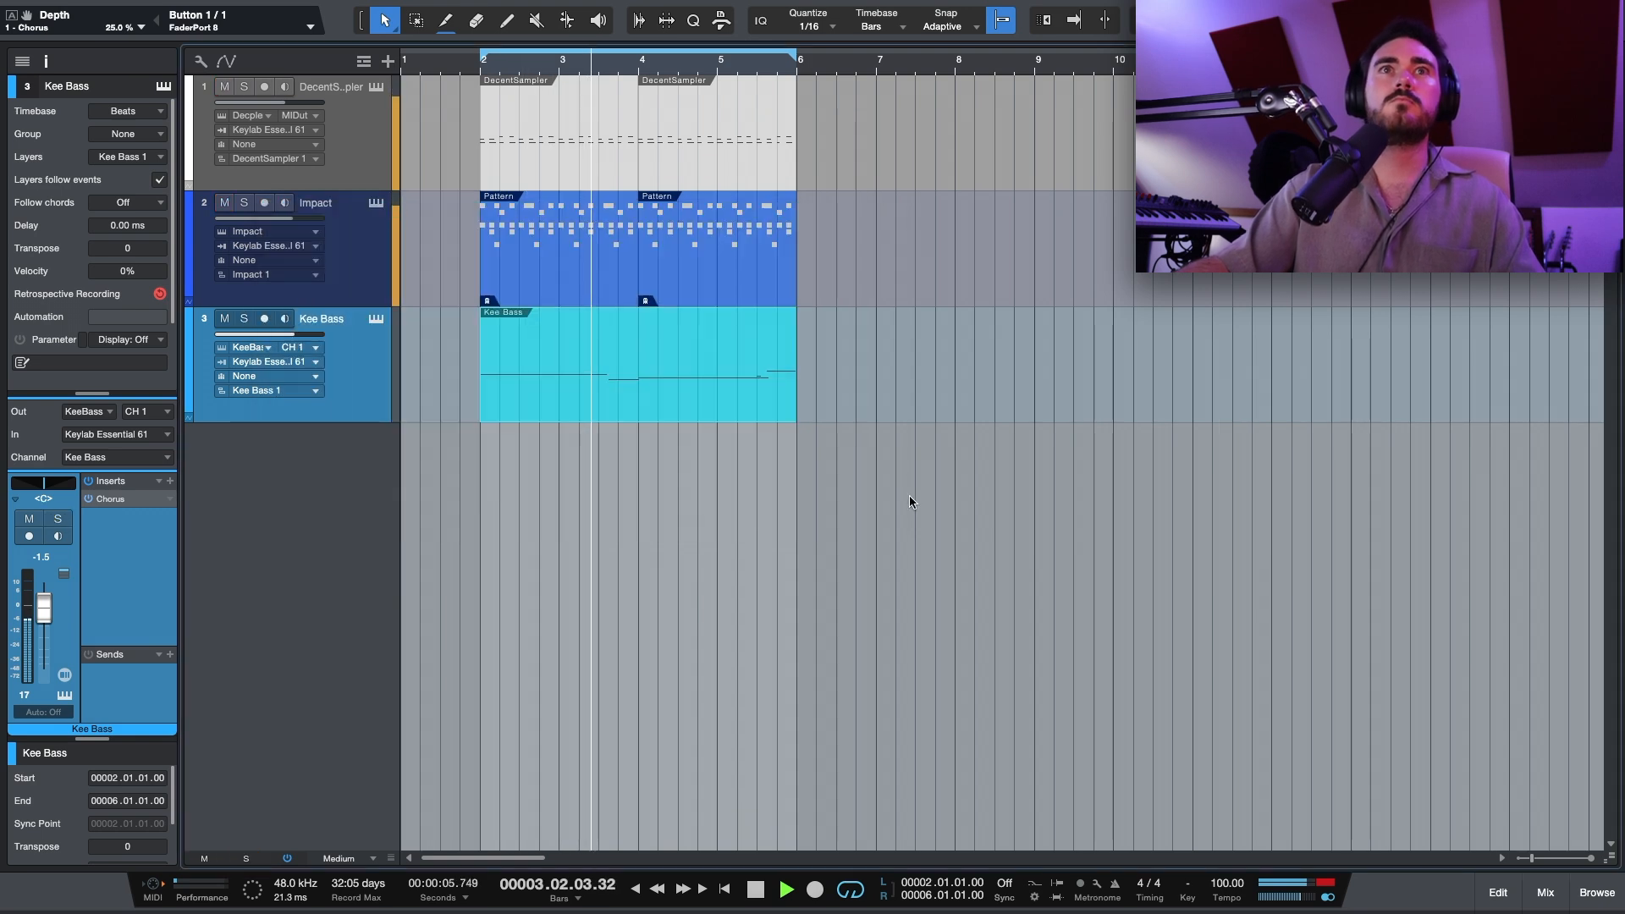
- Find Massive X among the Native Instruments plug-ins, add it on a new track and close its window
left_click(1597, 892)
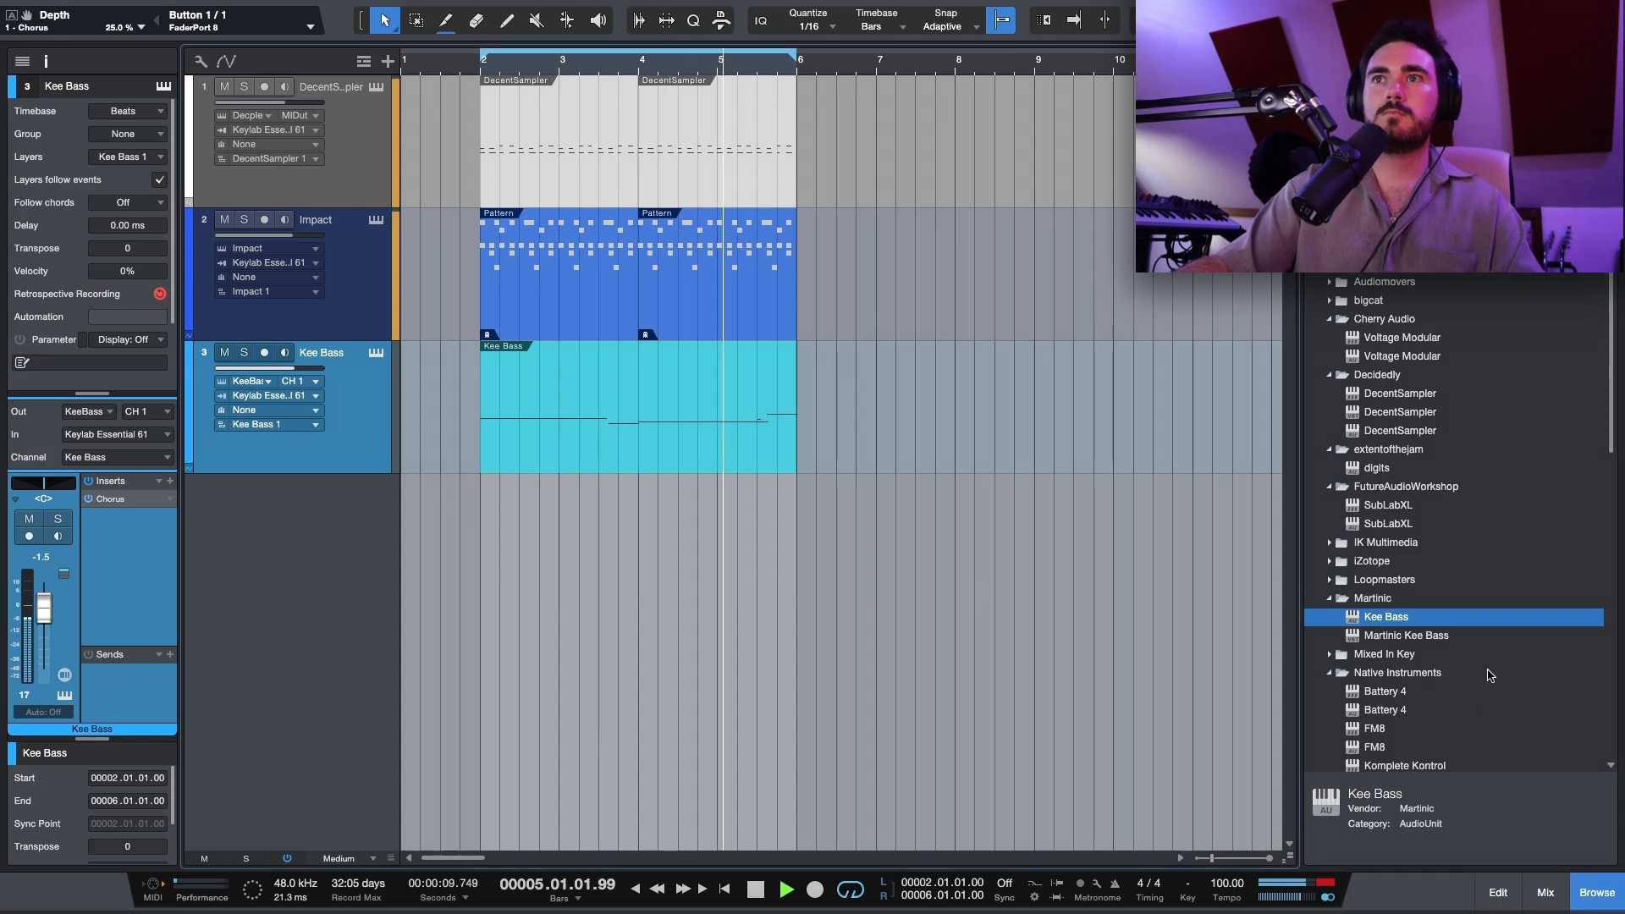
scroll(1428, 555, "down", 2)
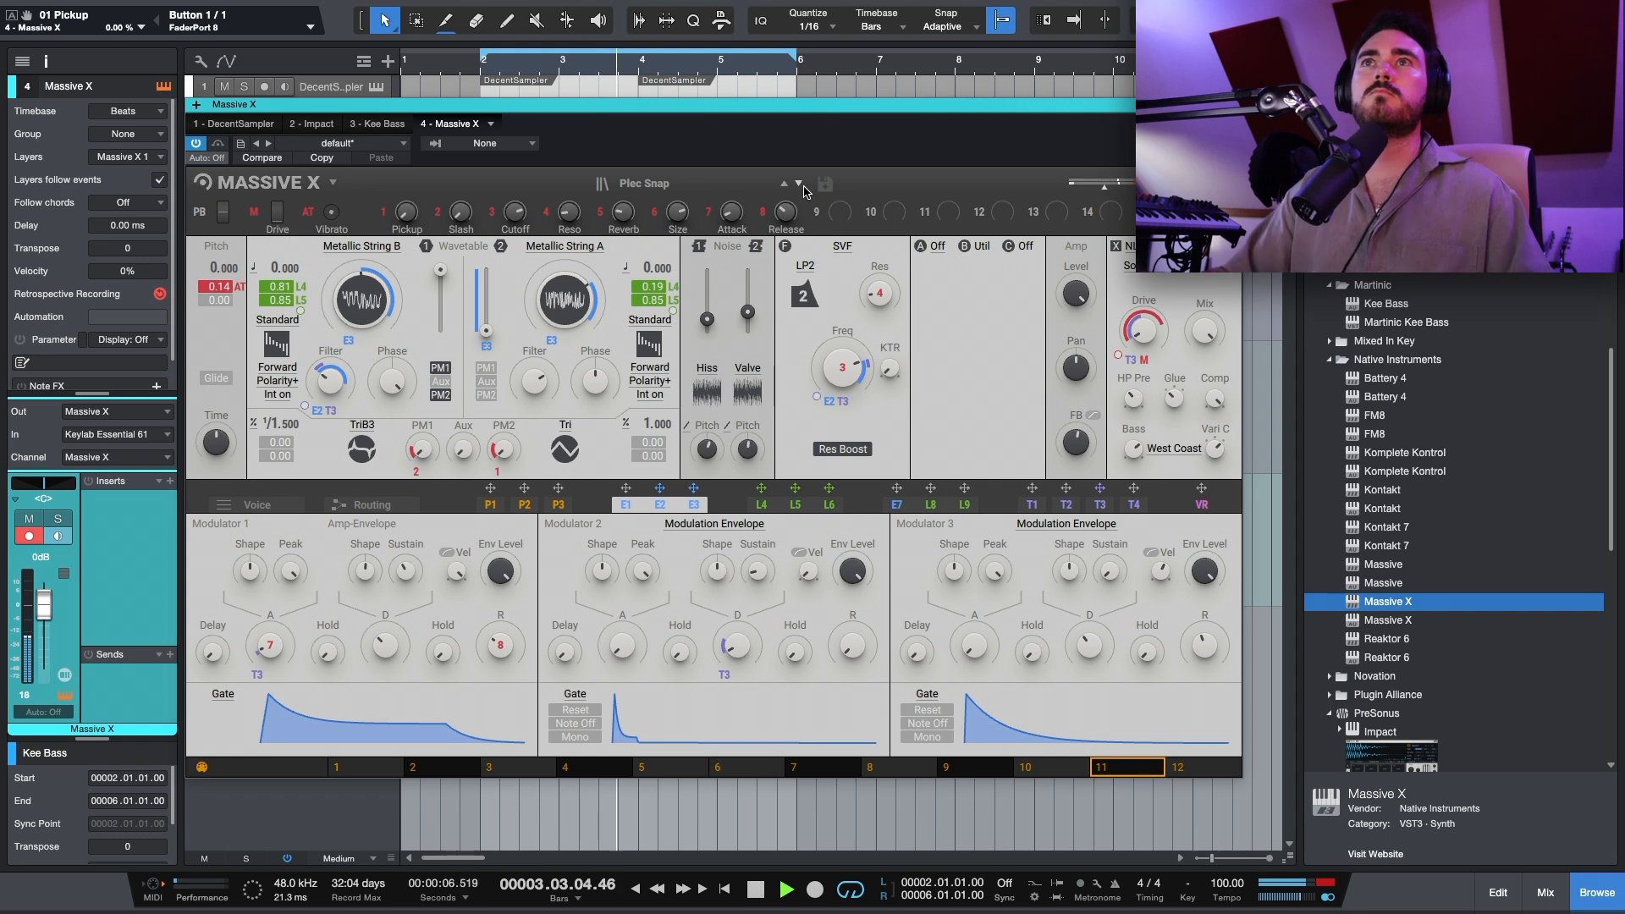
left_click(1232, 105)
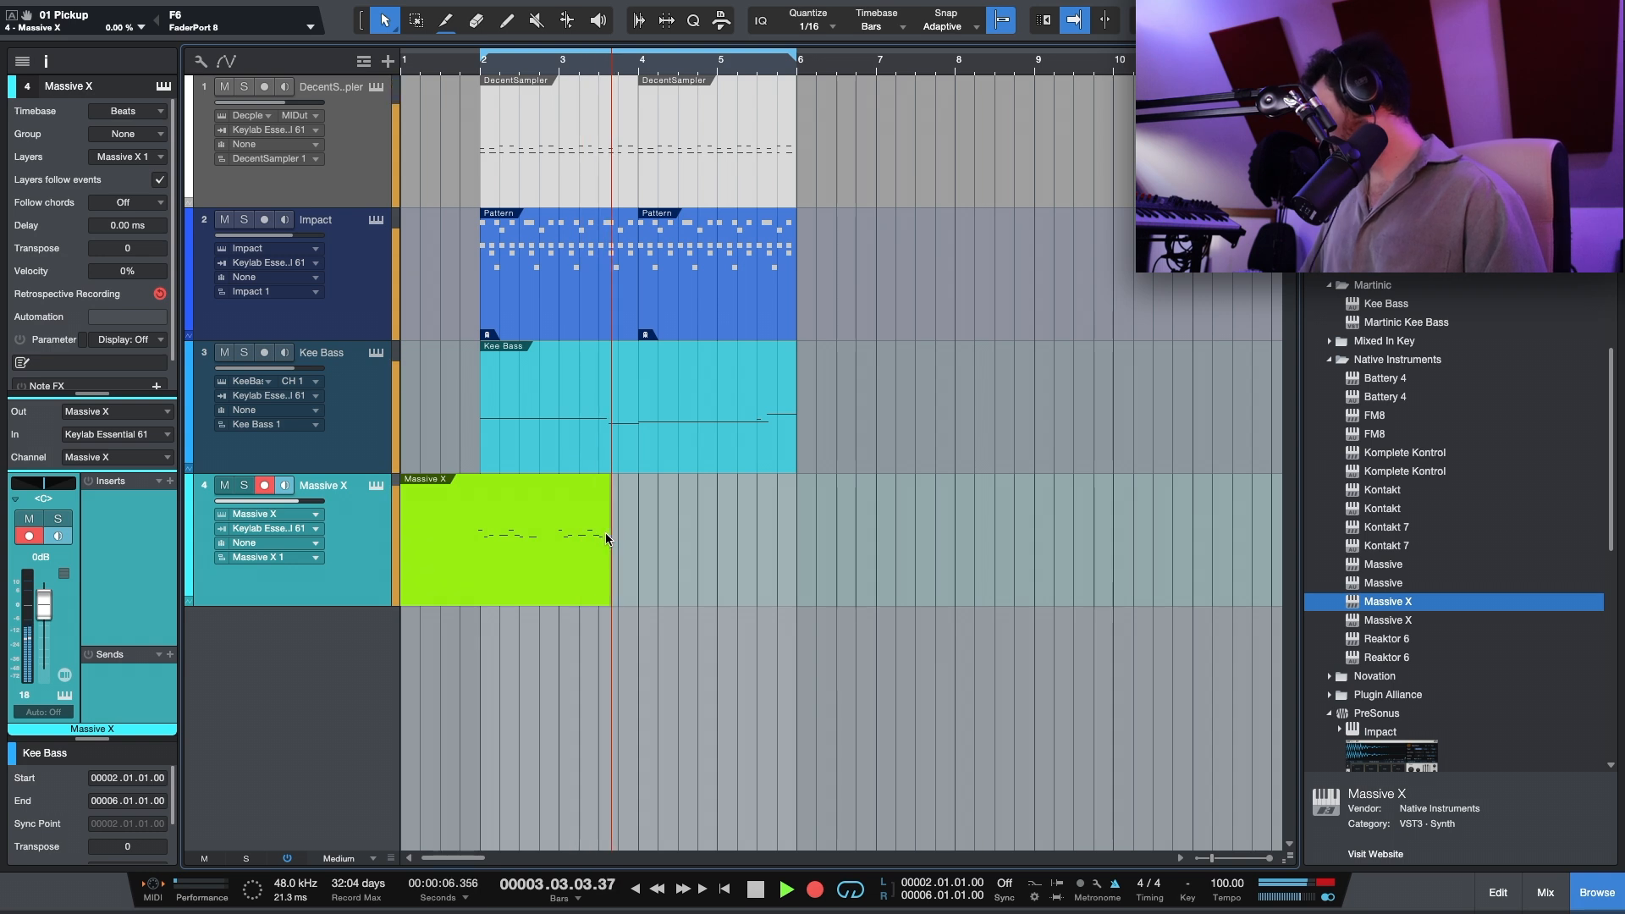
- Stop the Massive X recording and quantize all its notes to 1/16 in the note editor, with the loop playing again
key("space")
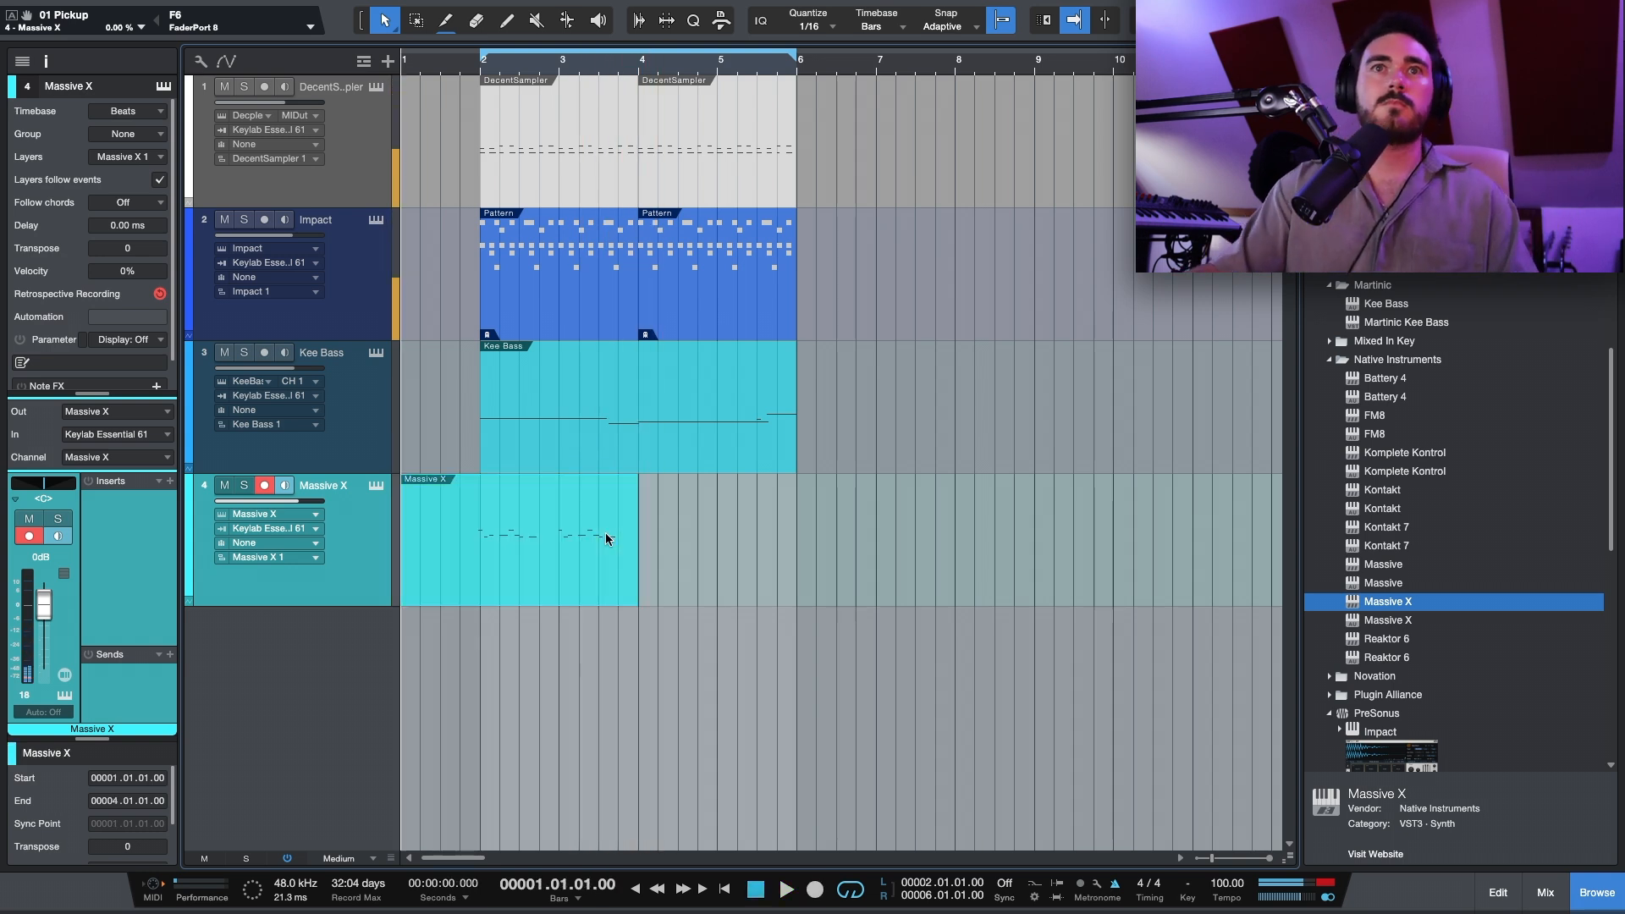
double_click(606, 538)
key("super+a")
key("q")
key("space")
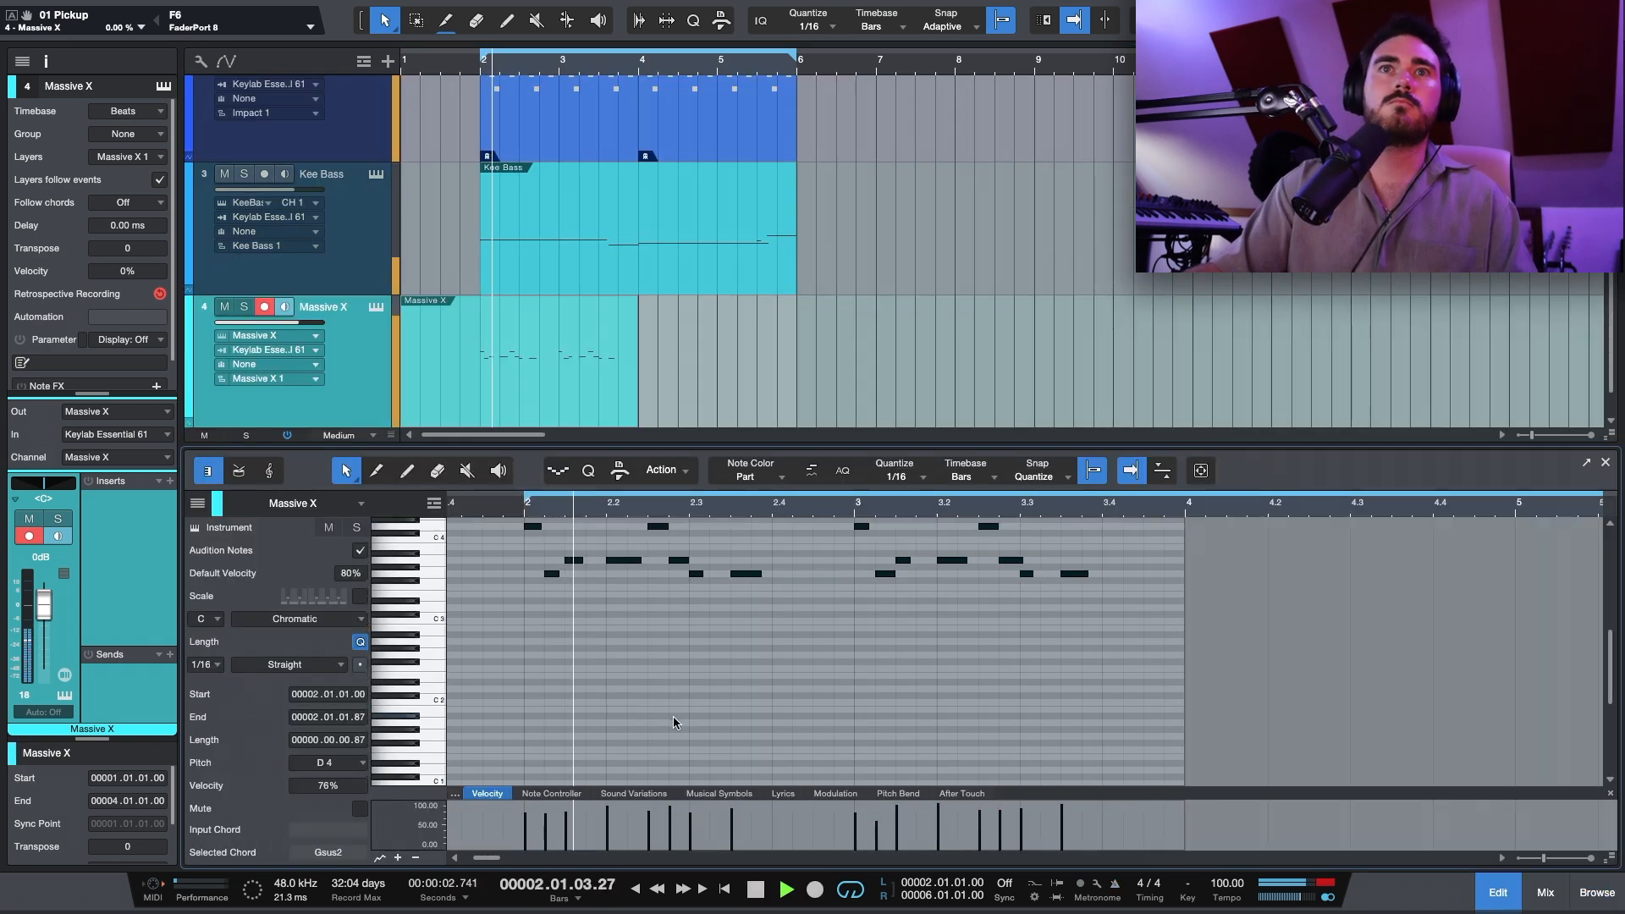
scroll(674, 722, "up", 2)
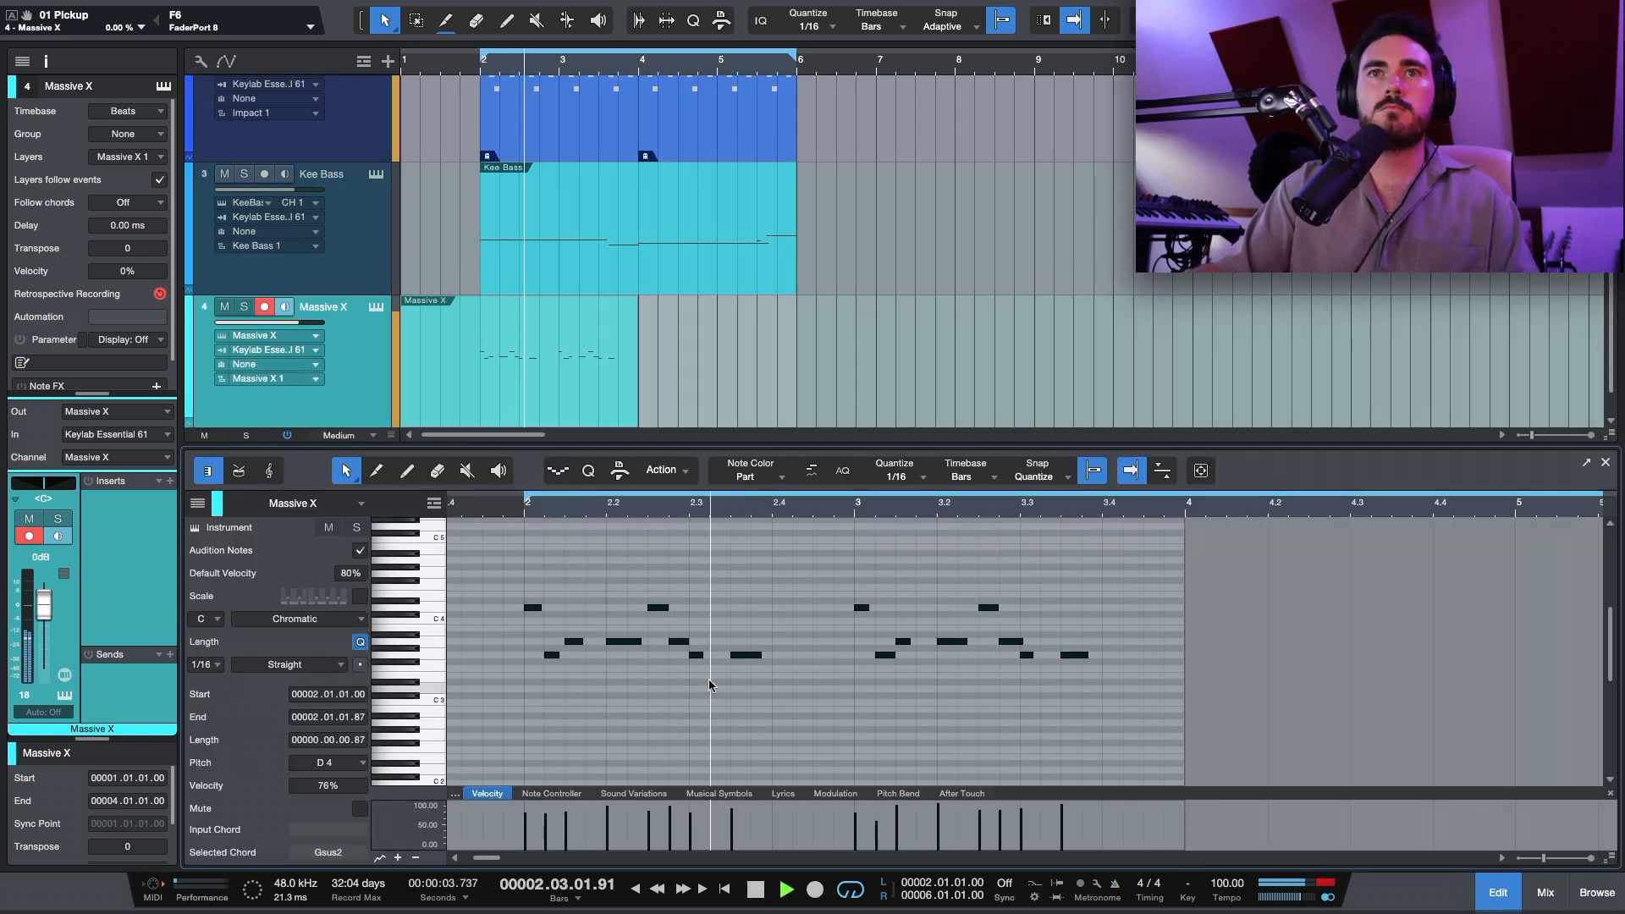
left_click(744, 620)
- Split the Massive X part at bar 2, duplicate the two-bar section to bar 4 and delete the empty first bar
left_click(469, 381, "alt")
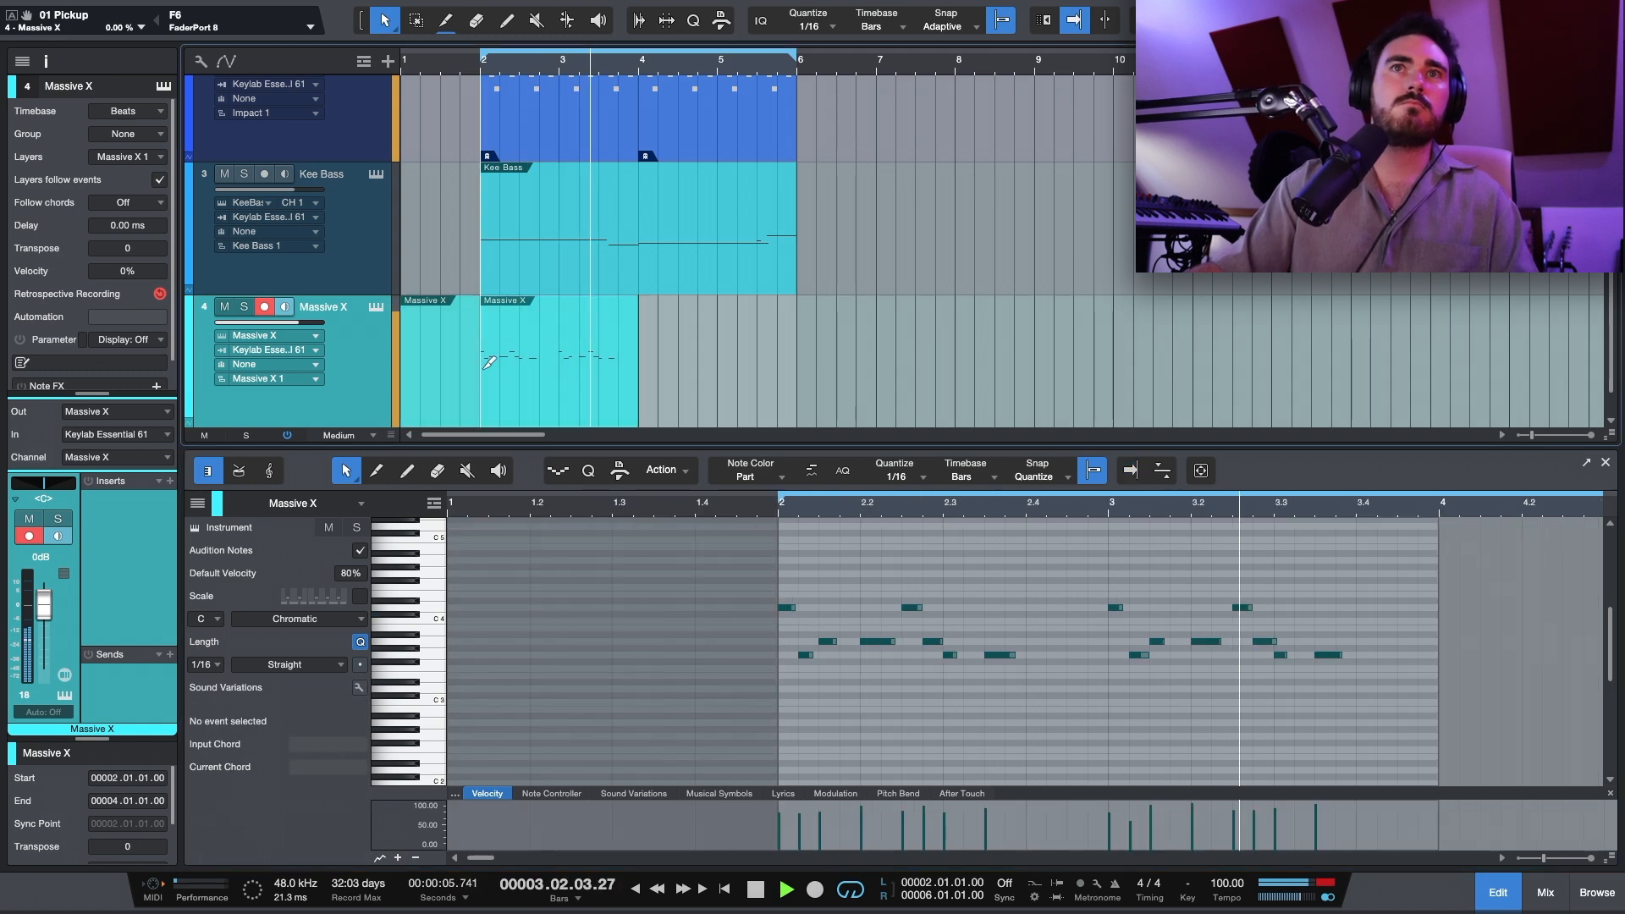
key("d")
left_click(441, 399)
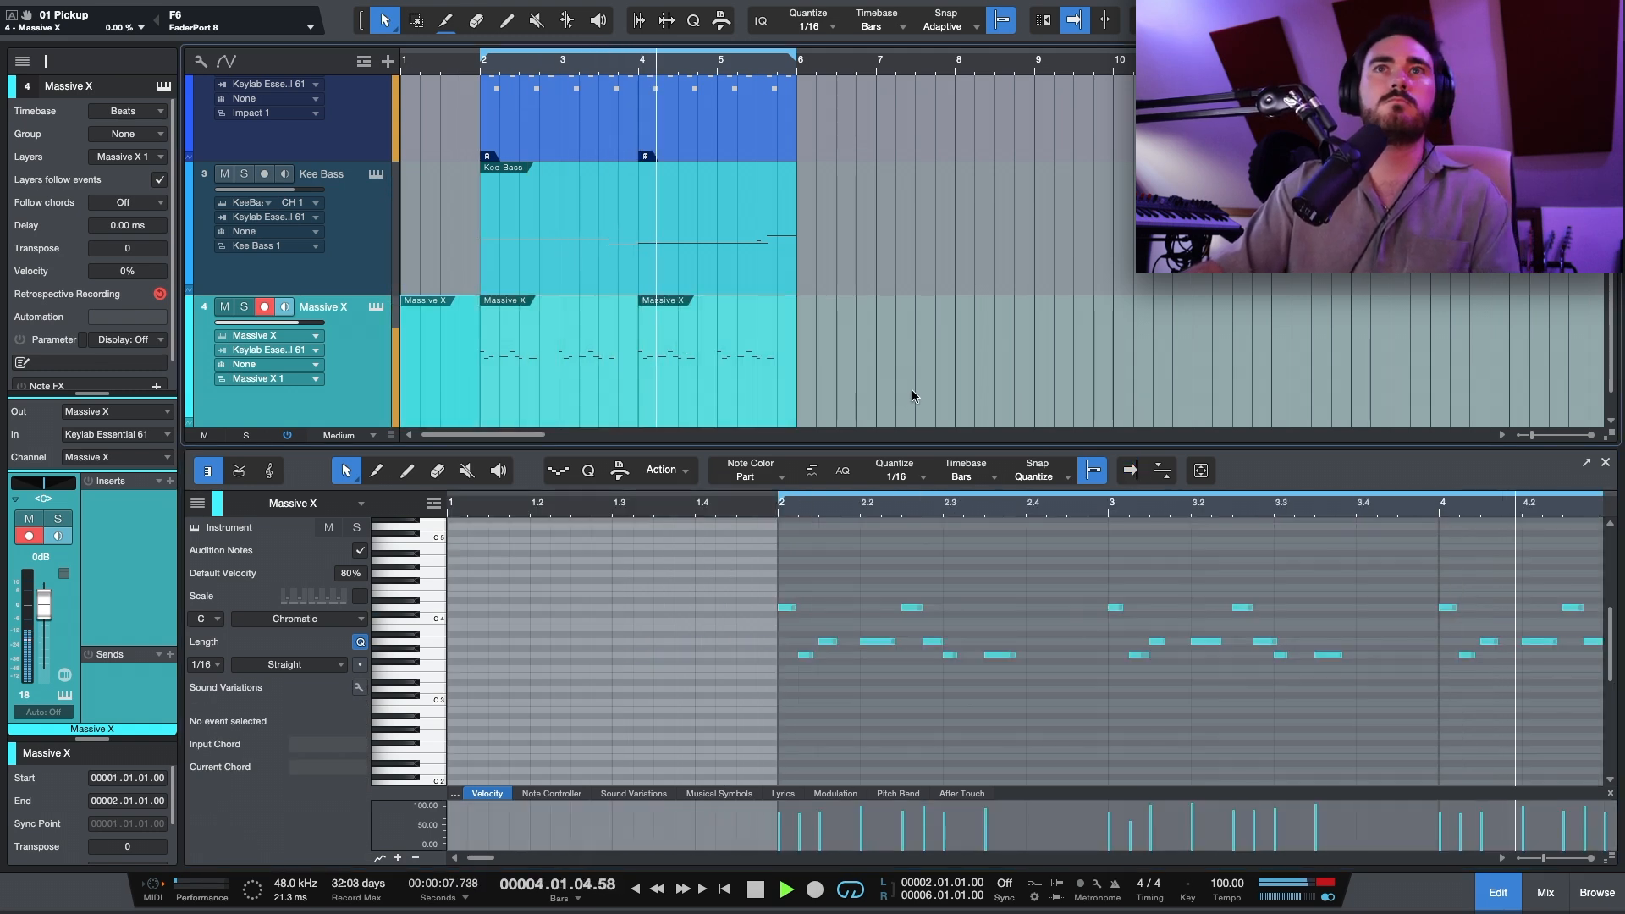
key("Delete")
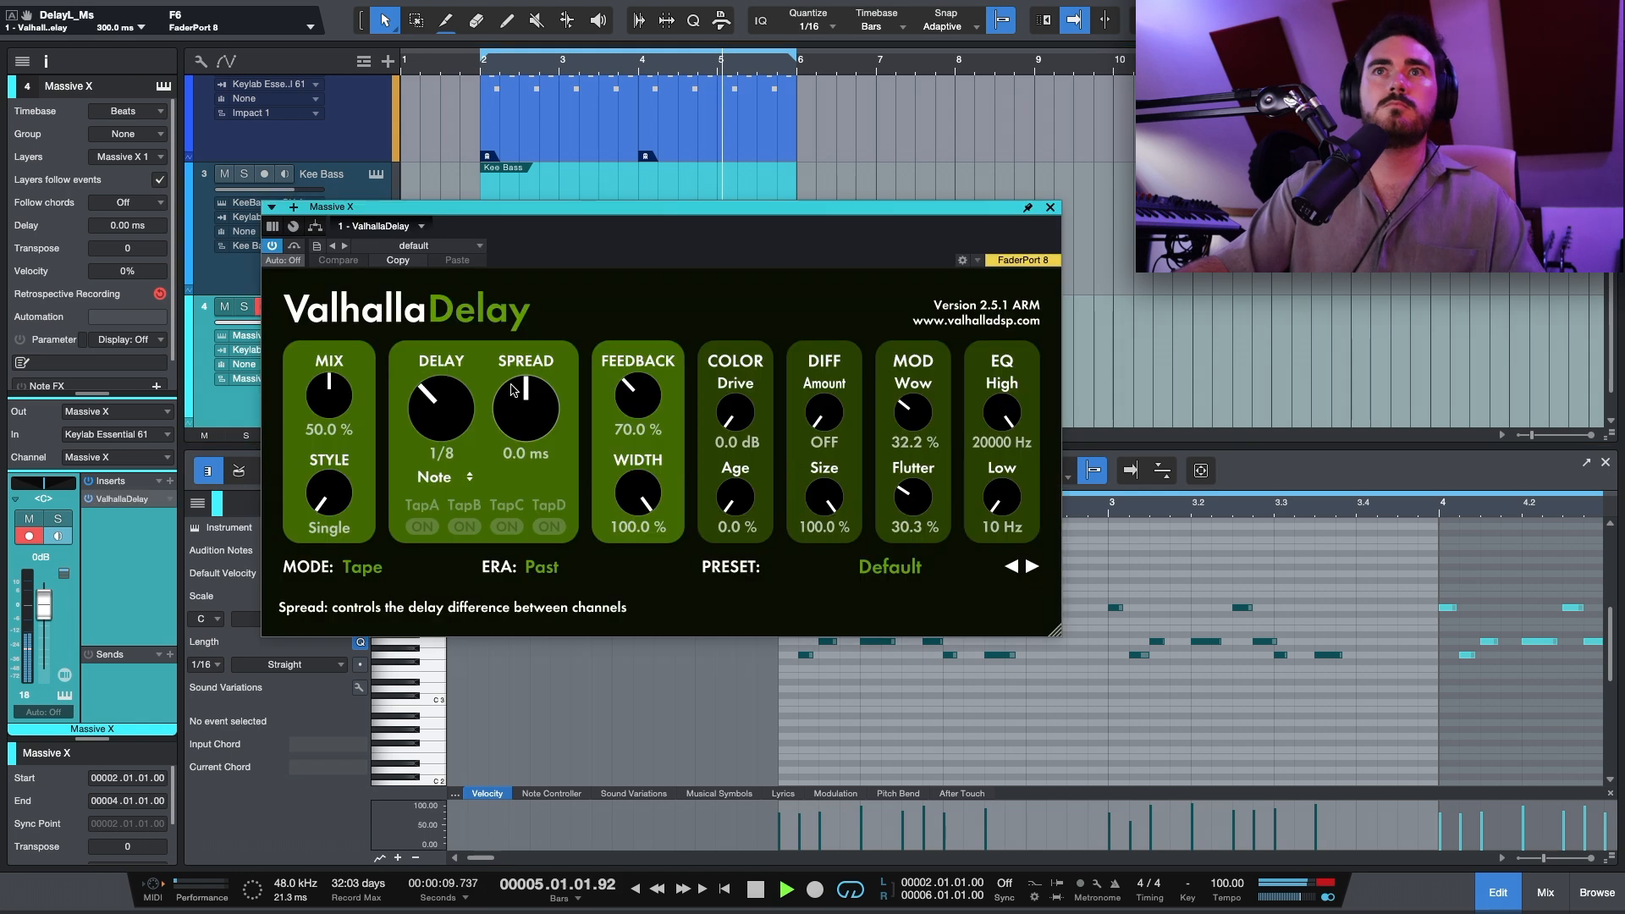
- Set ValhallaDelay on Massive X to 90.6% feedback, 29.7% diffusion amount, 370 Hz low EQ and 9840 Hz high EQ
mouse_move(830, 418)
left_mouse_down()
mouse_move(847, 385)
mouse_move(842, 403)
left_mouse_up()
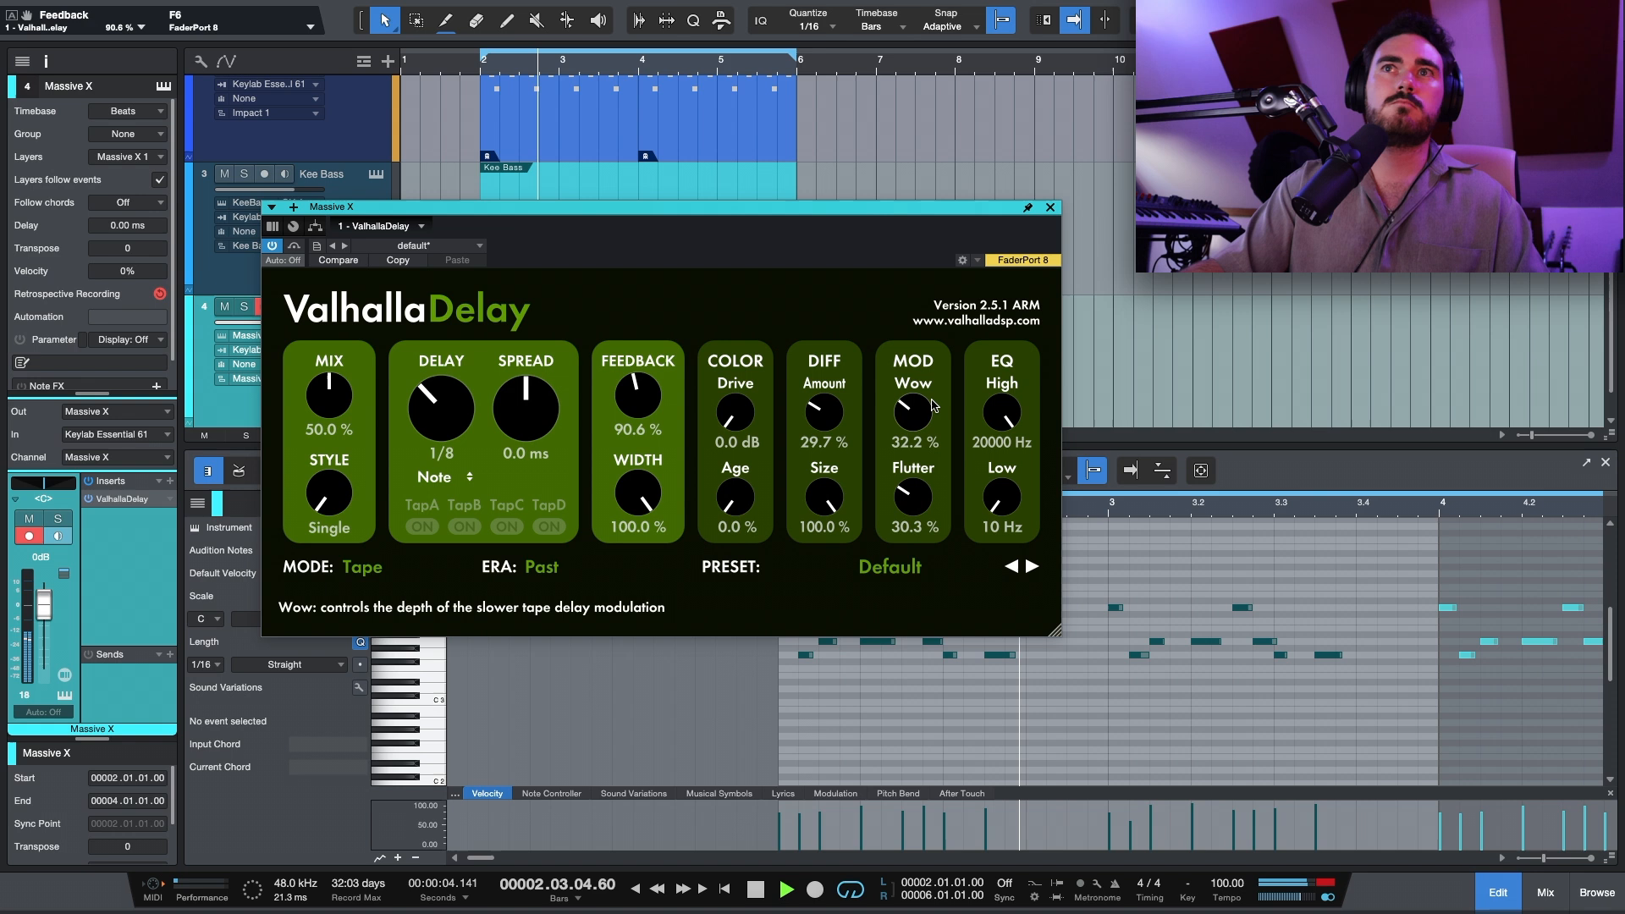
left_click_drag(442, 410, 452, 386)
left_click_drag(1001, 501, 1001, 474)
left_click_drag(1001, 413, 996, 542)
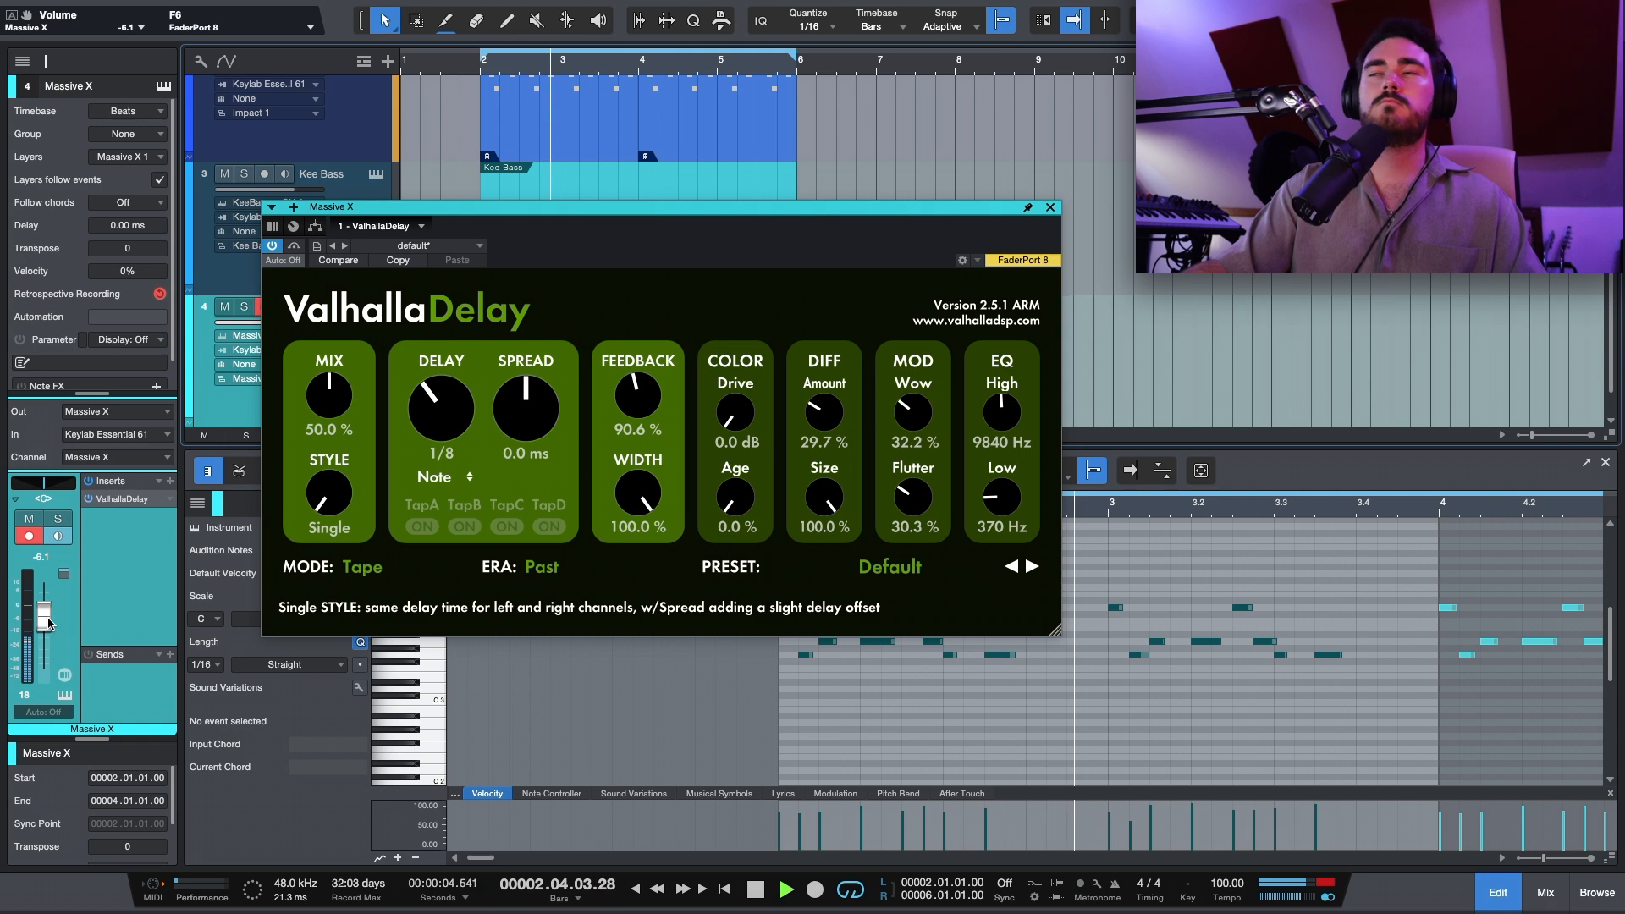
- Lower the Massive X channel volume to -11.7 dB, close the note editor and delay window, and stop playback
left_click_drag(48, 621, 48, 633)
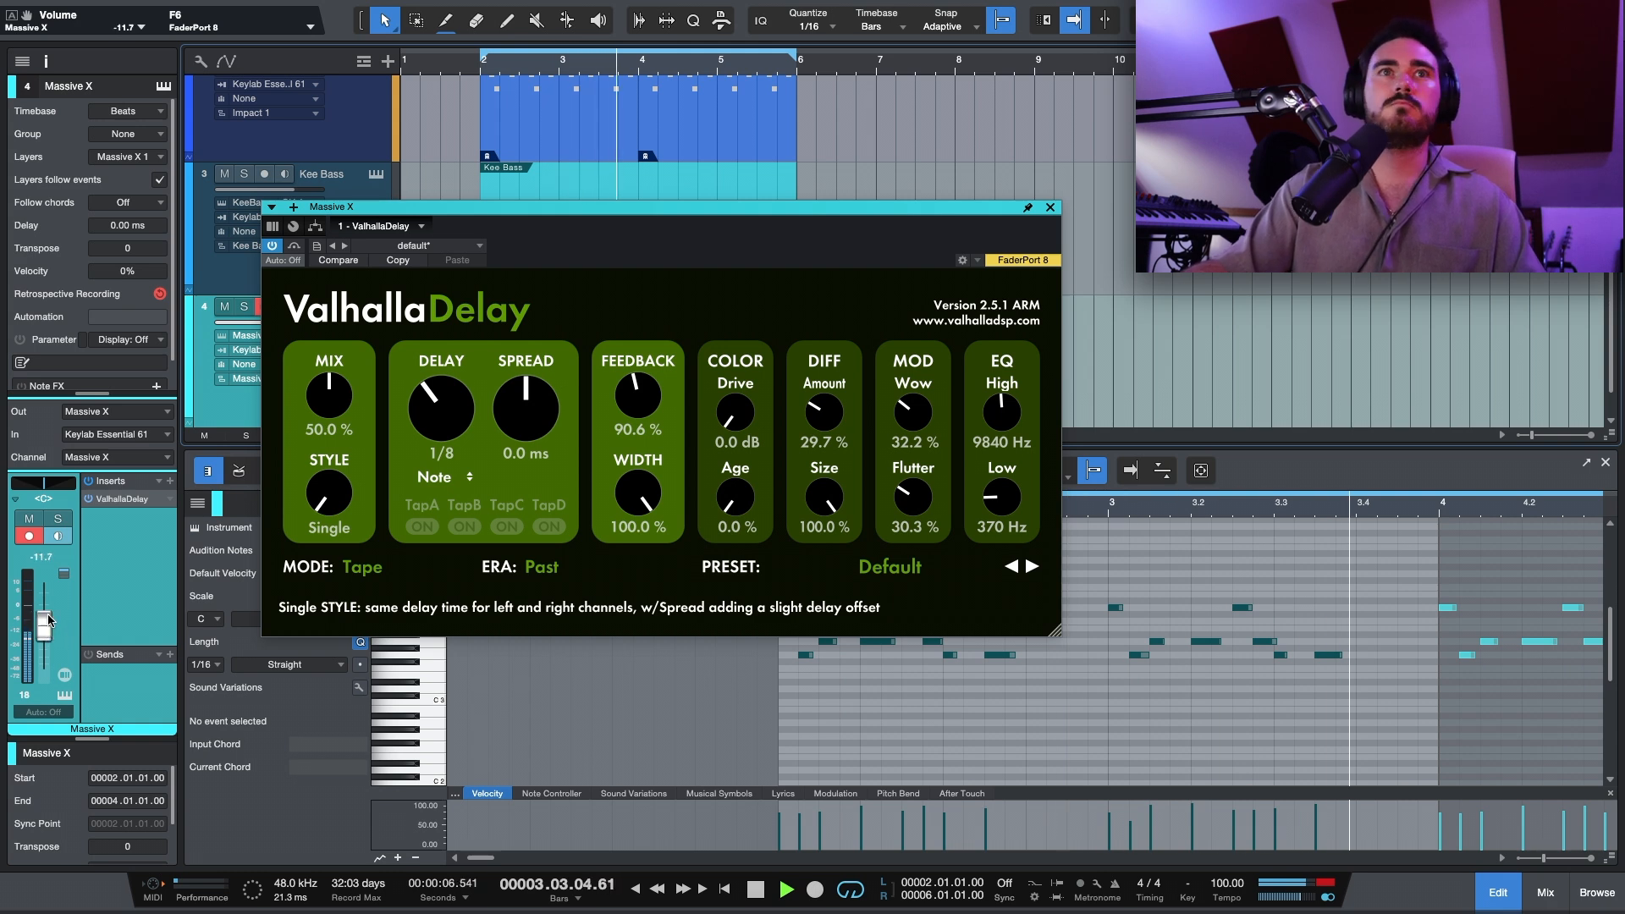
key("F2")
left_click(1051, 209)
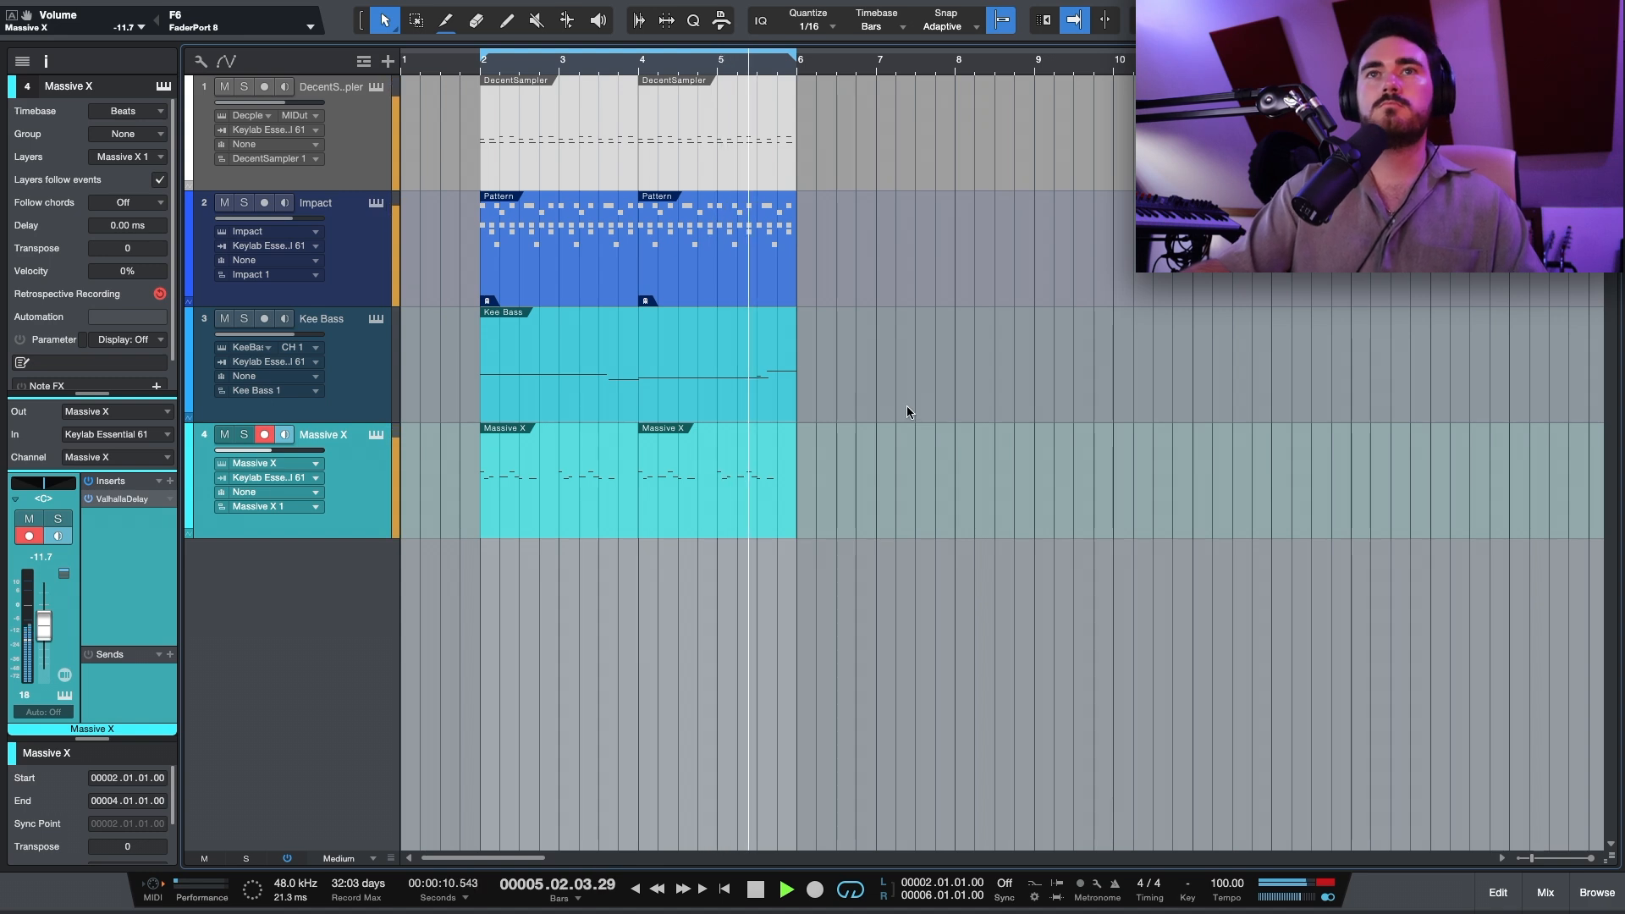
key("space")
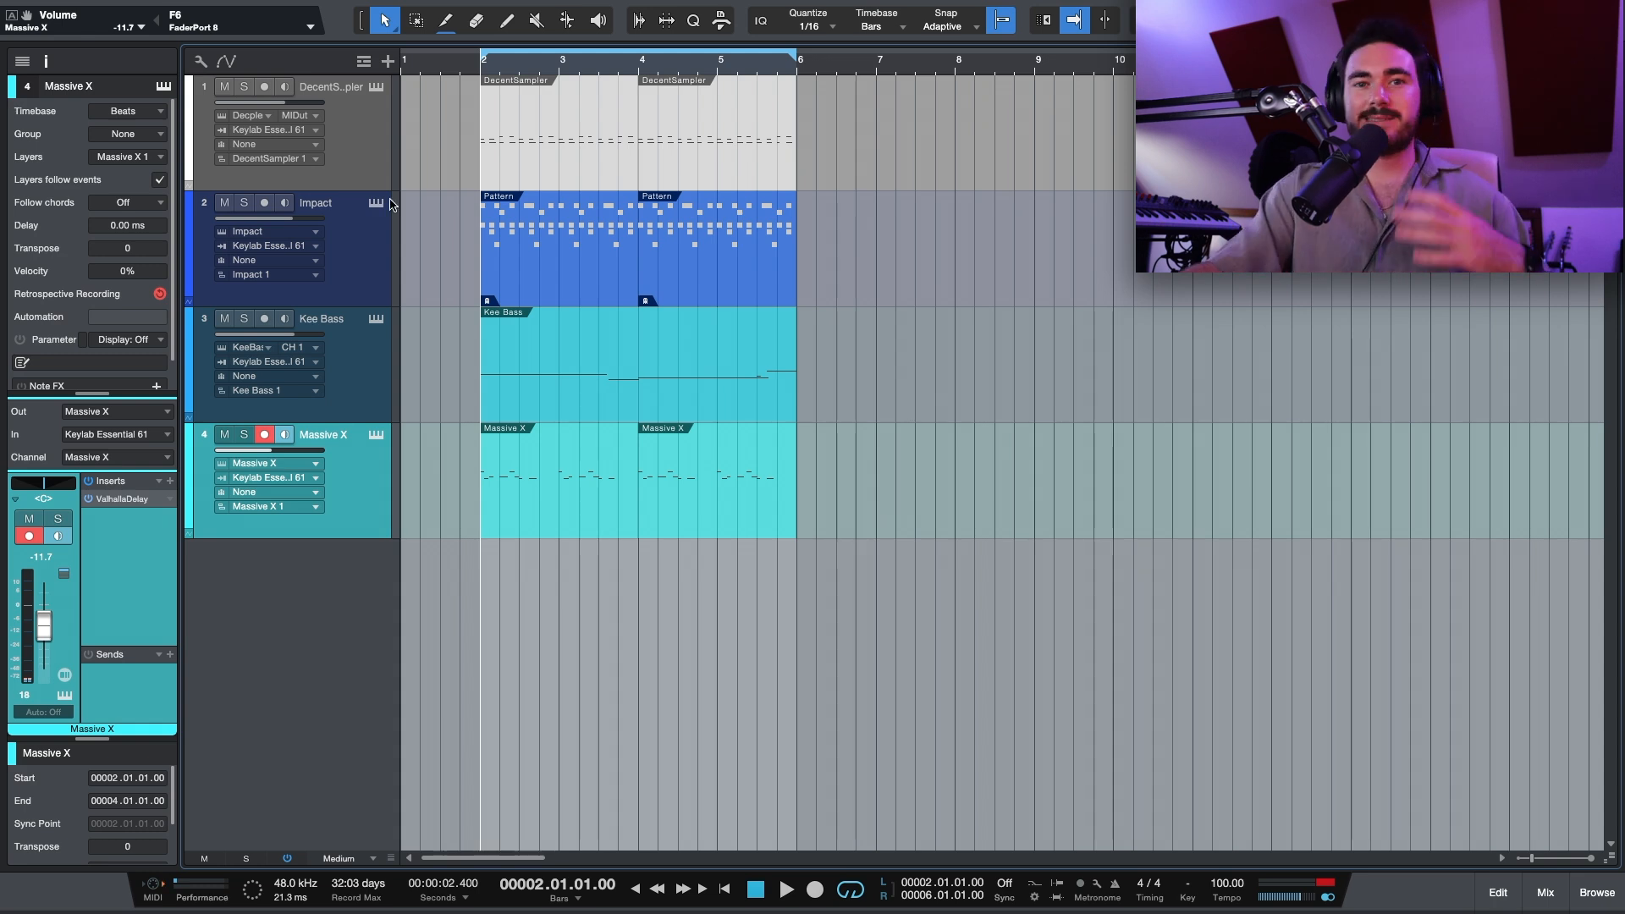
- Load the "the cheese machine" FX chain on the DecentSampler channel and show its macro controls
left_click(382, 174)
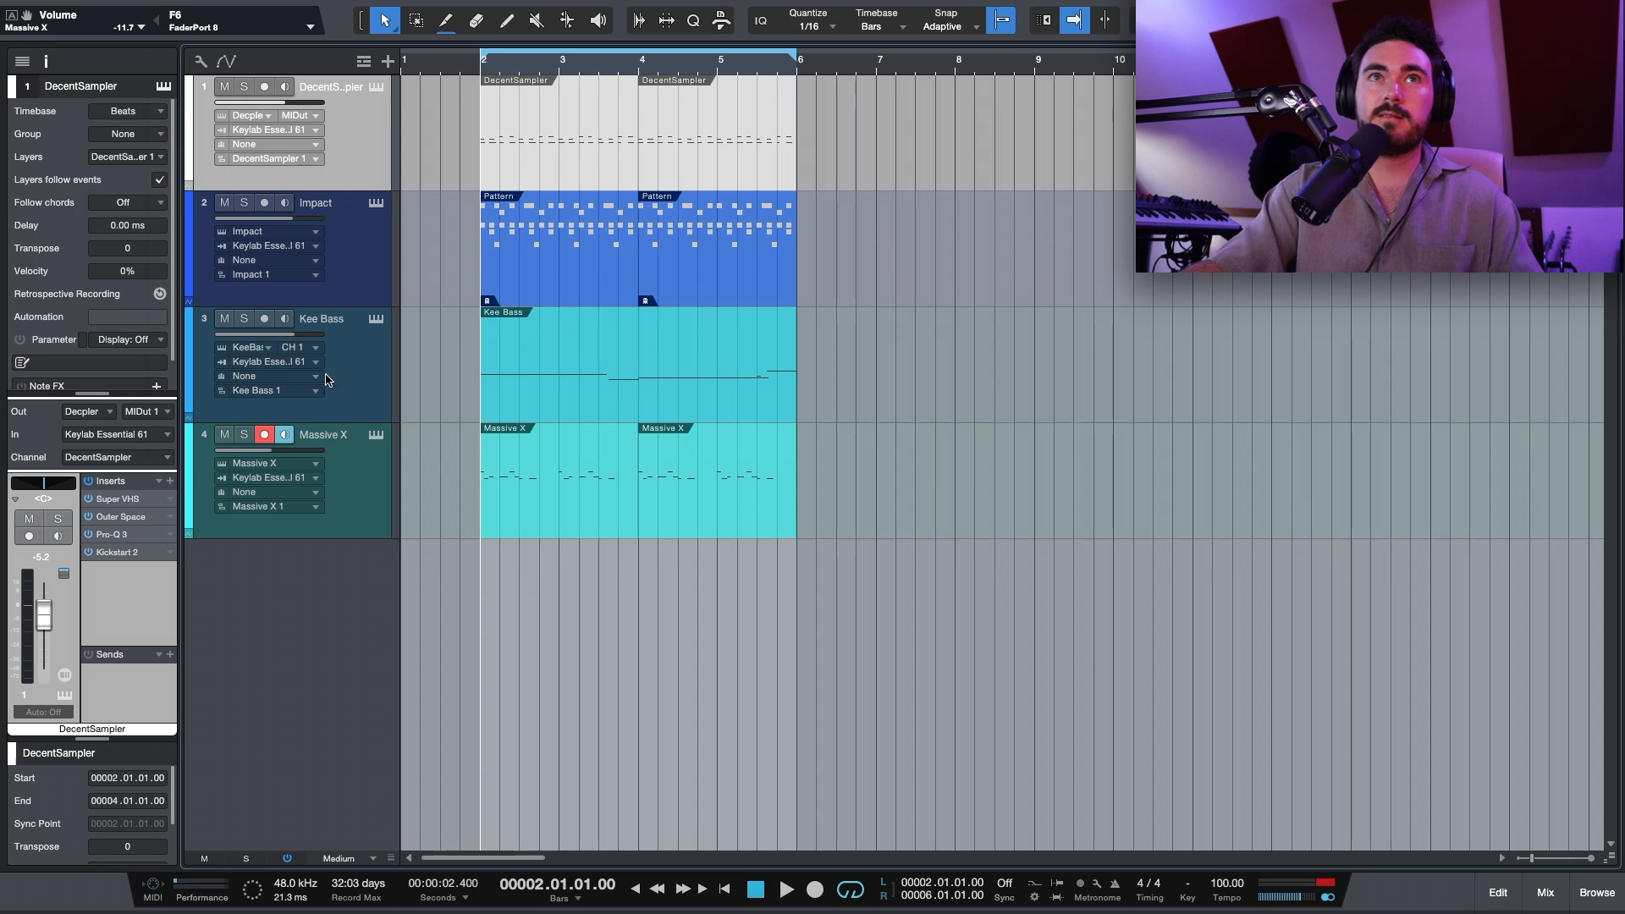
left_click(159, 480)
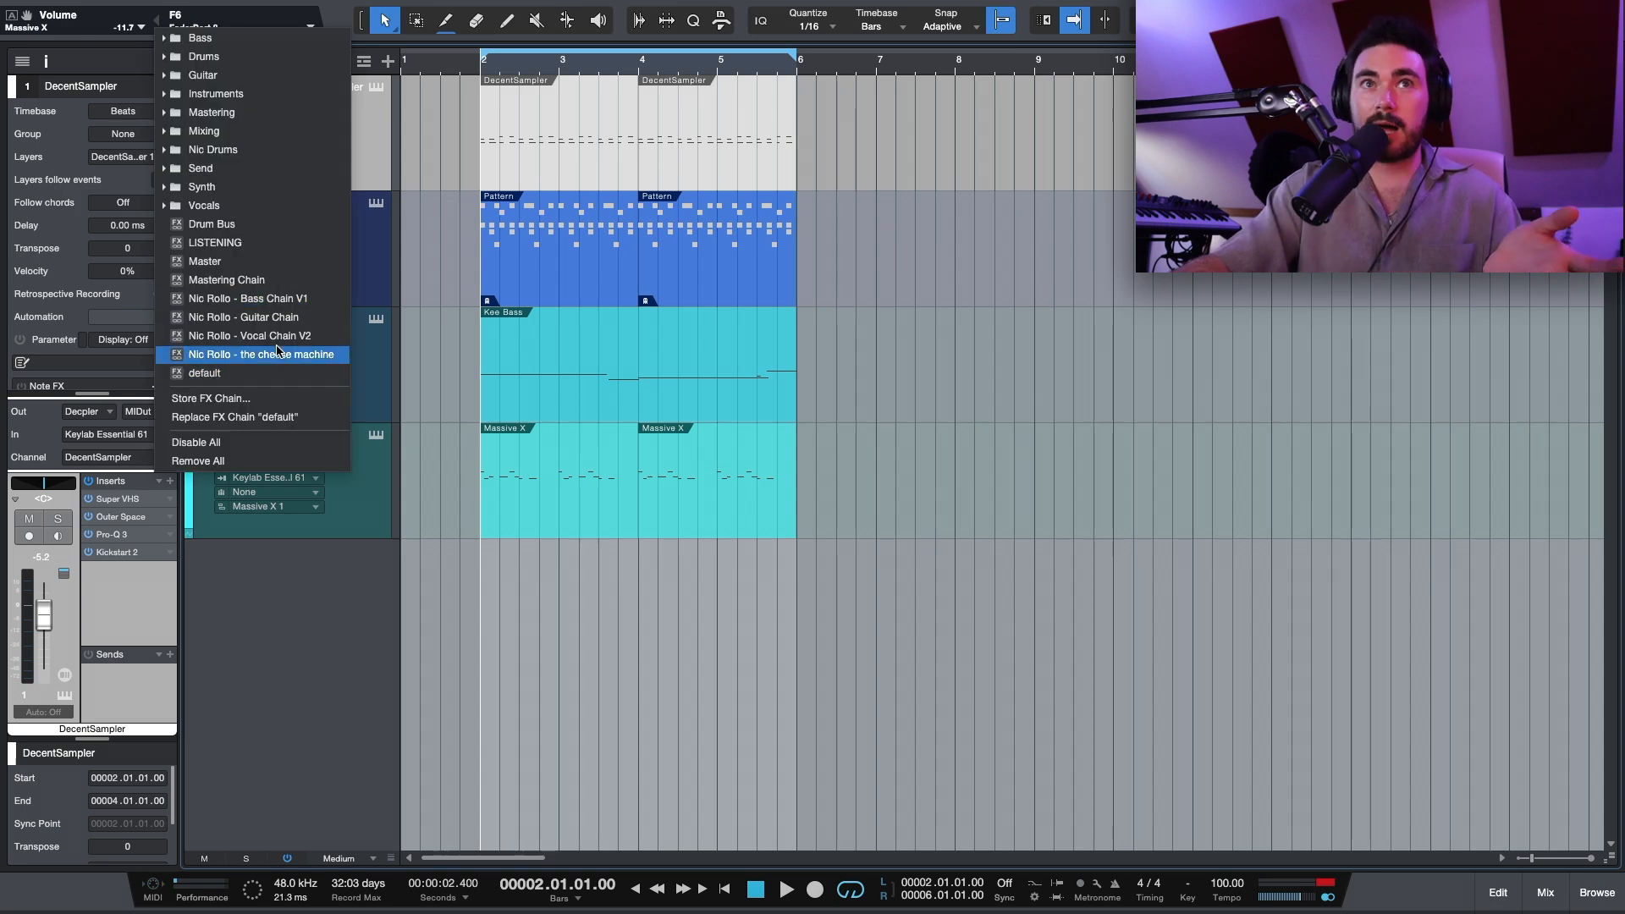
left_click(277, 353)
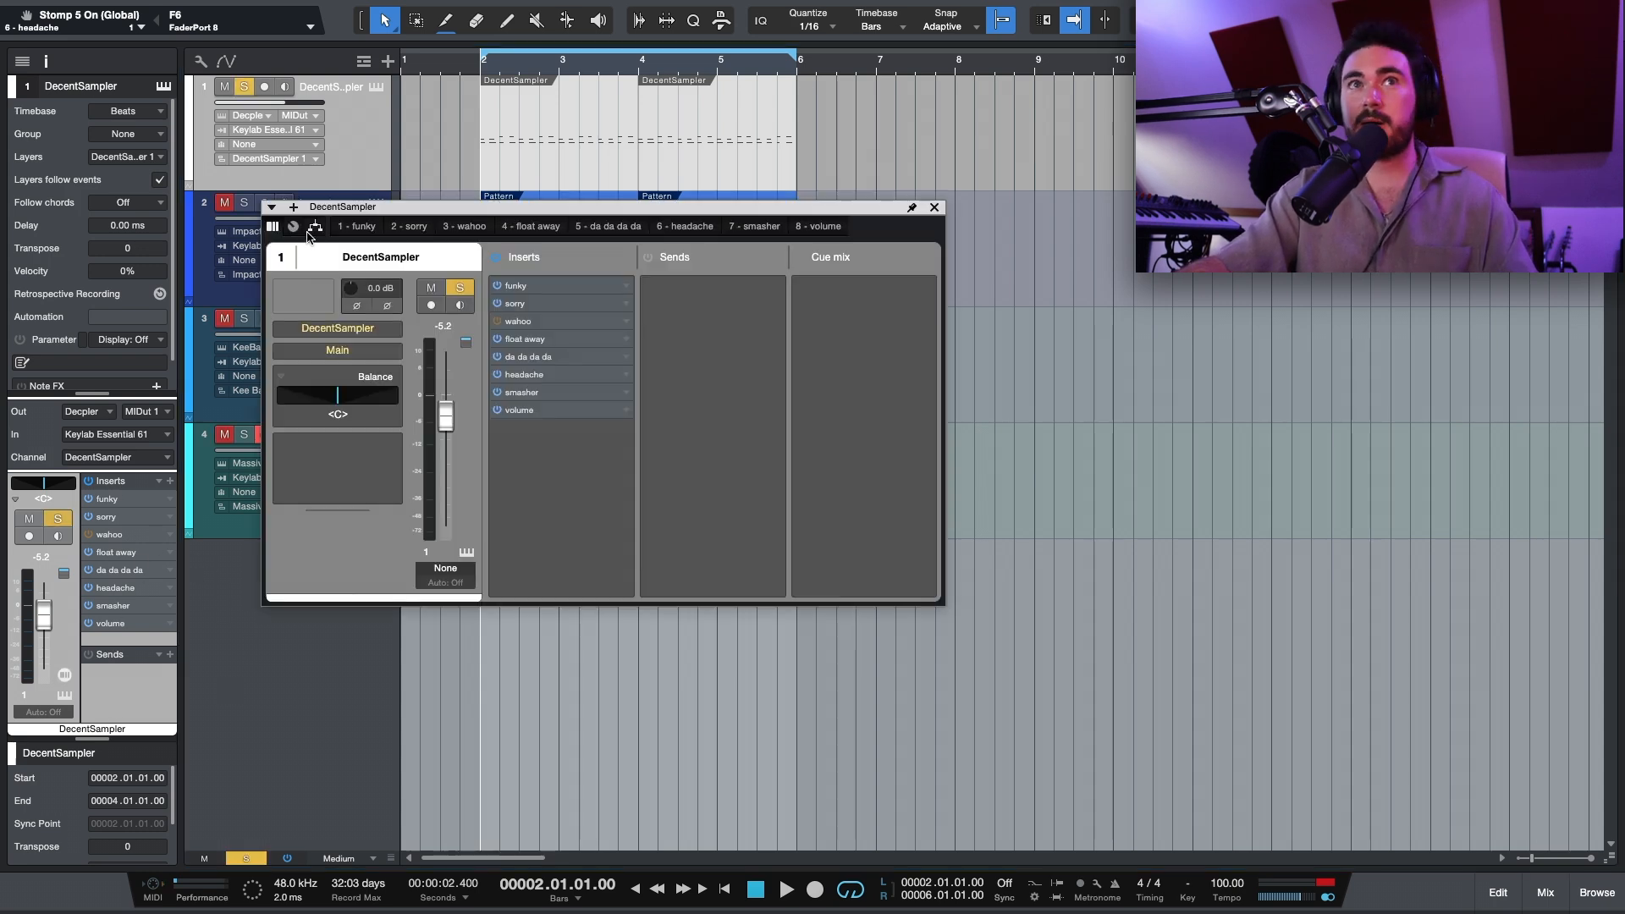
left_click(293, 226)
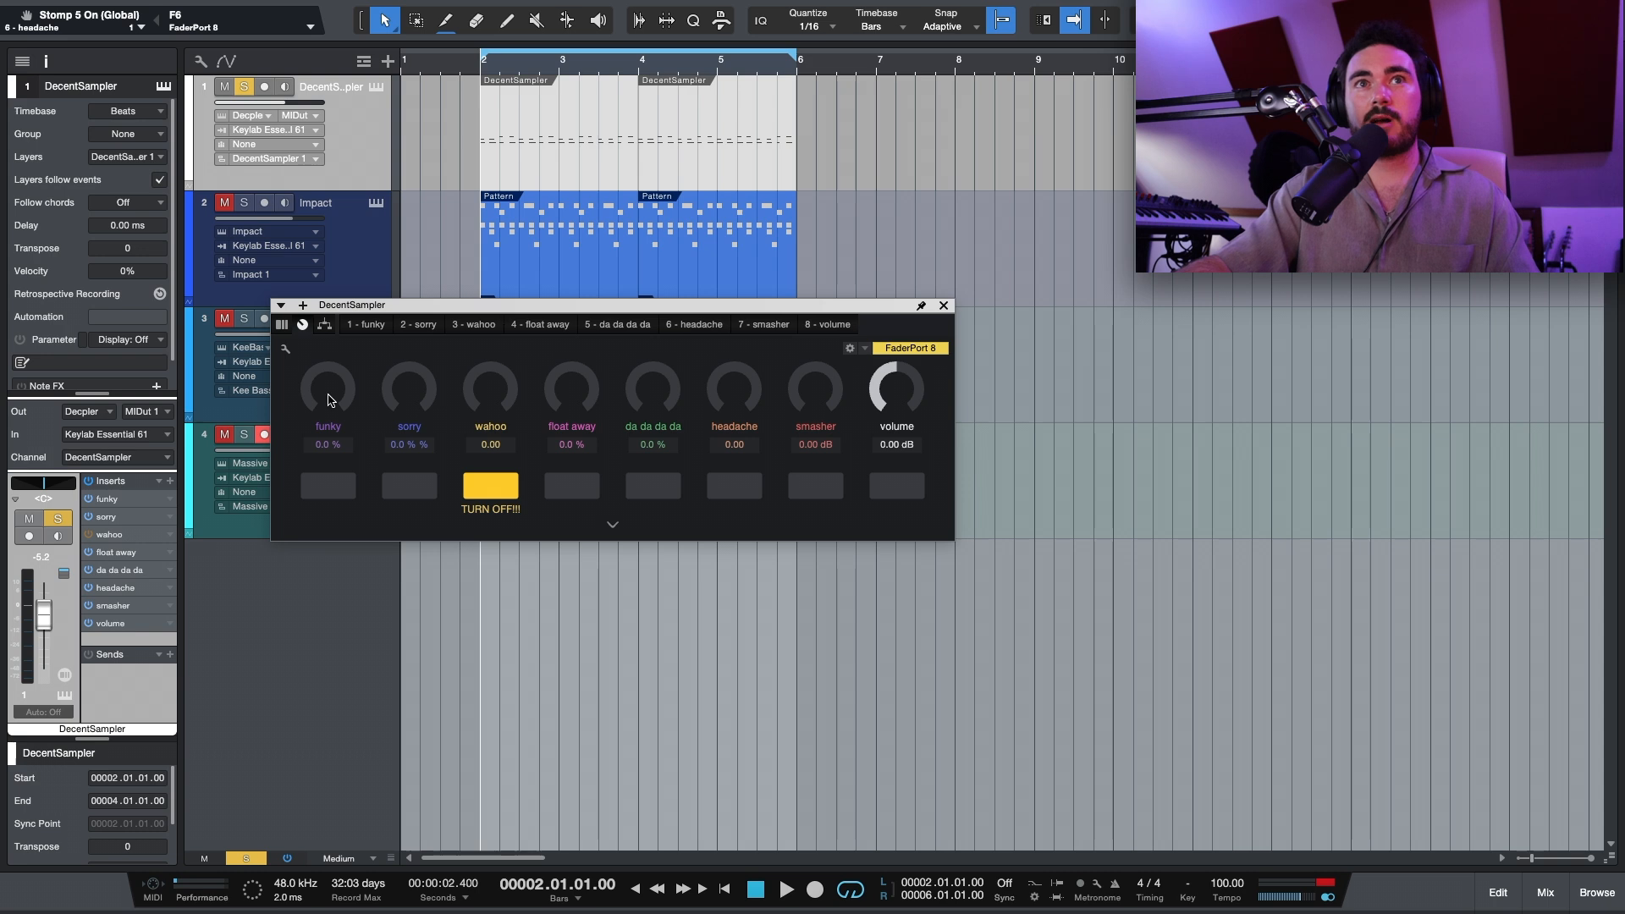
- With the loop playing, set the macros funky to 34.0%, sorry to 11.4% and float away to 38.0%
key("space")
left_click_drag(318, 383, 348, 298)
left_click_drag(424, 391, 426, 388)
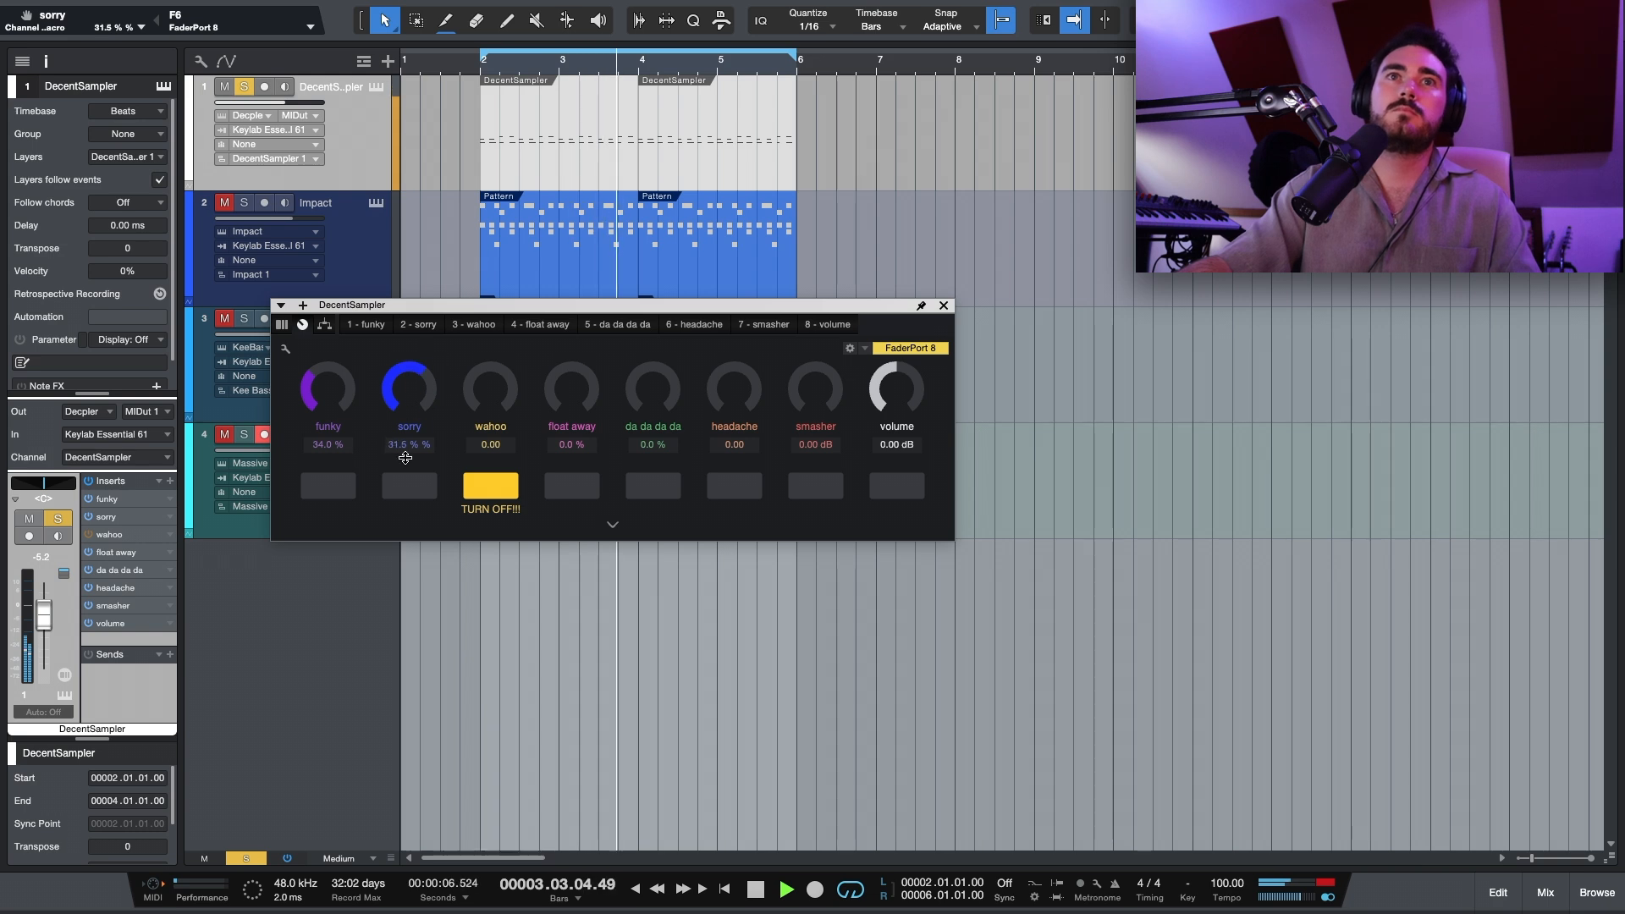
left_click_drag(569, 401, 585, 345)
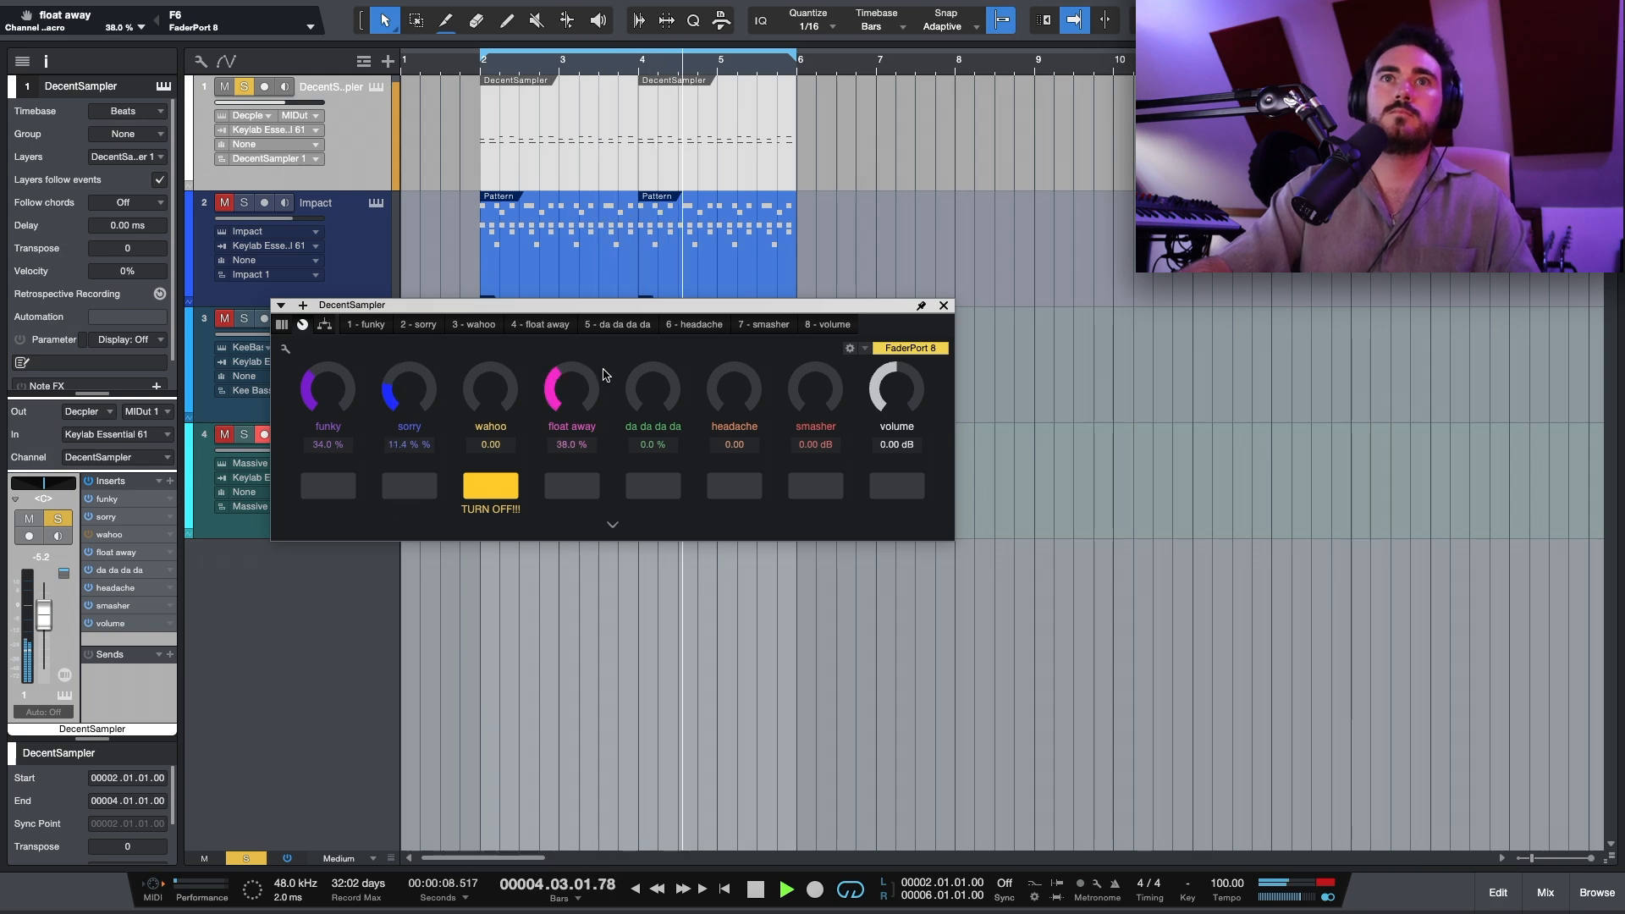
- Set the headache macro to 28.54 and smasher to -22.39 dB, trying da da da da at 100% before returning it to 0%
left_click_drag(652, 391, 845, 204)
left_click_drag(732, 405, 719, 314)
left_click_drag(654, 391, 677, 537)
left_click_drag(731, 382, 823, 327)
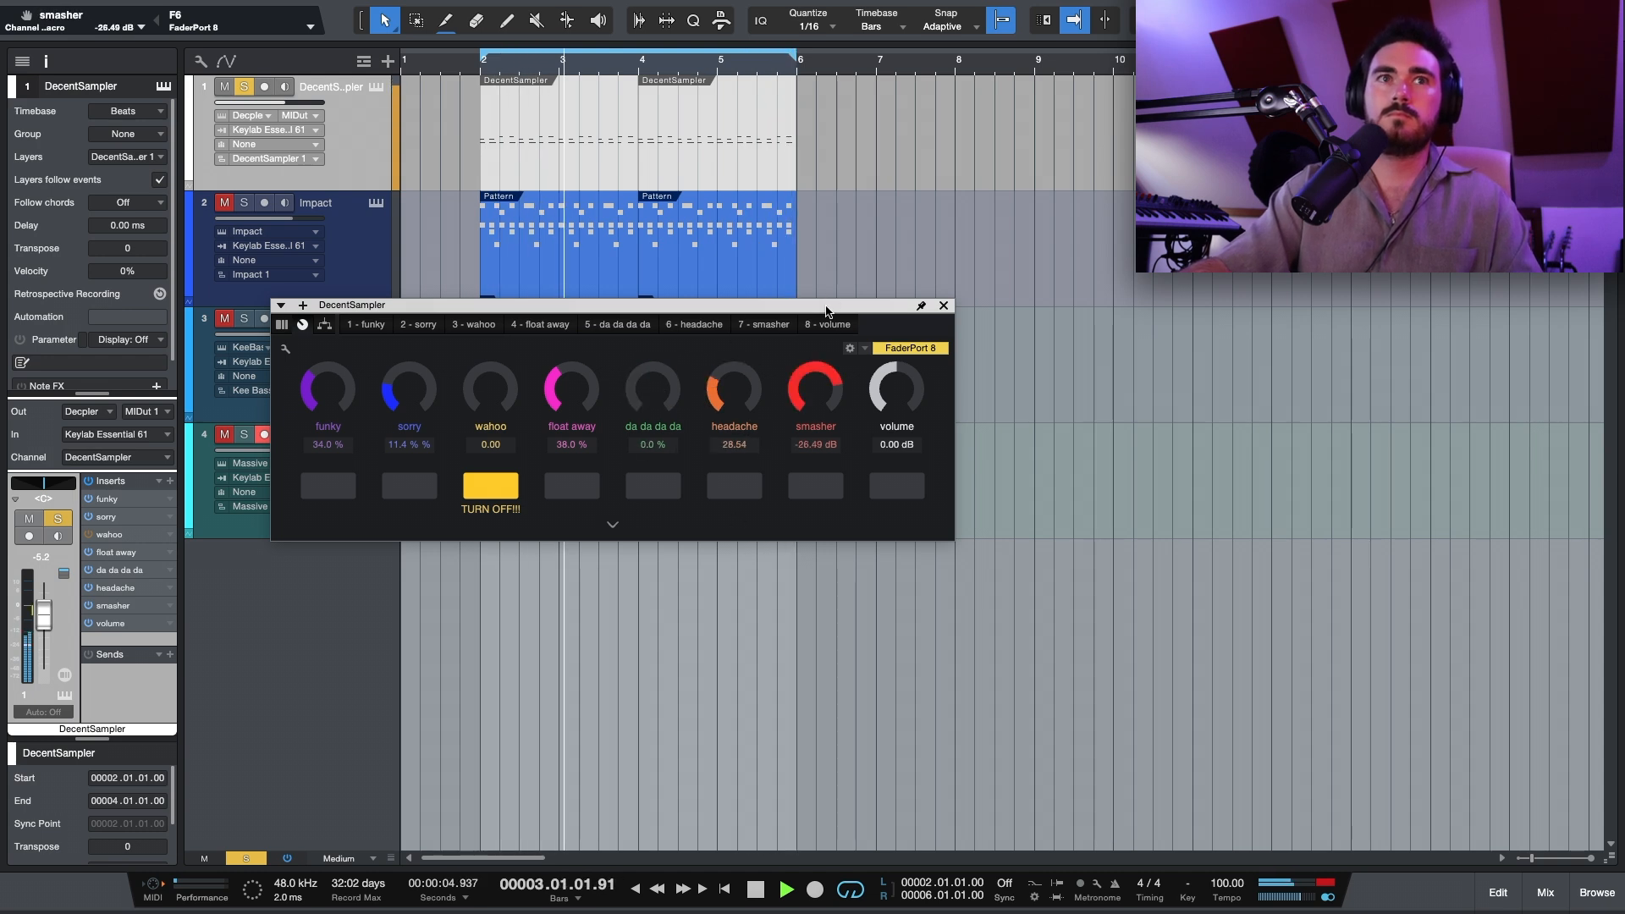
left_click_drag(667, 390, 736, 150)
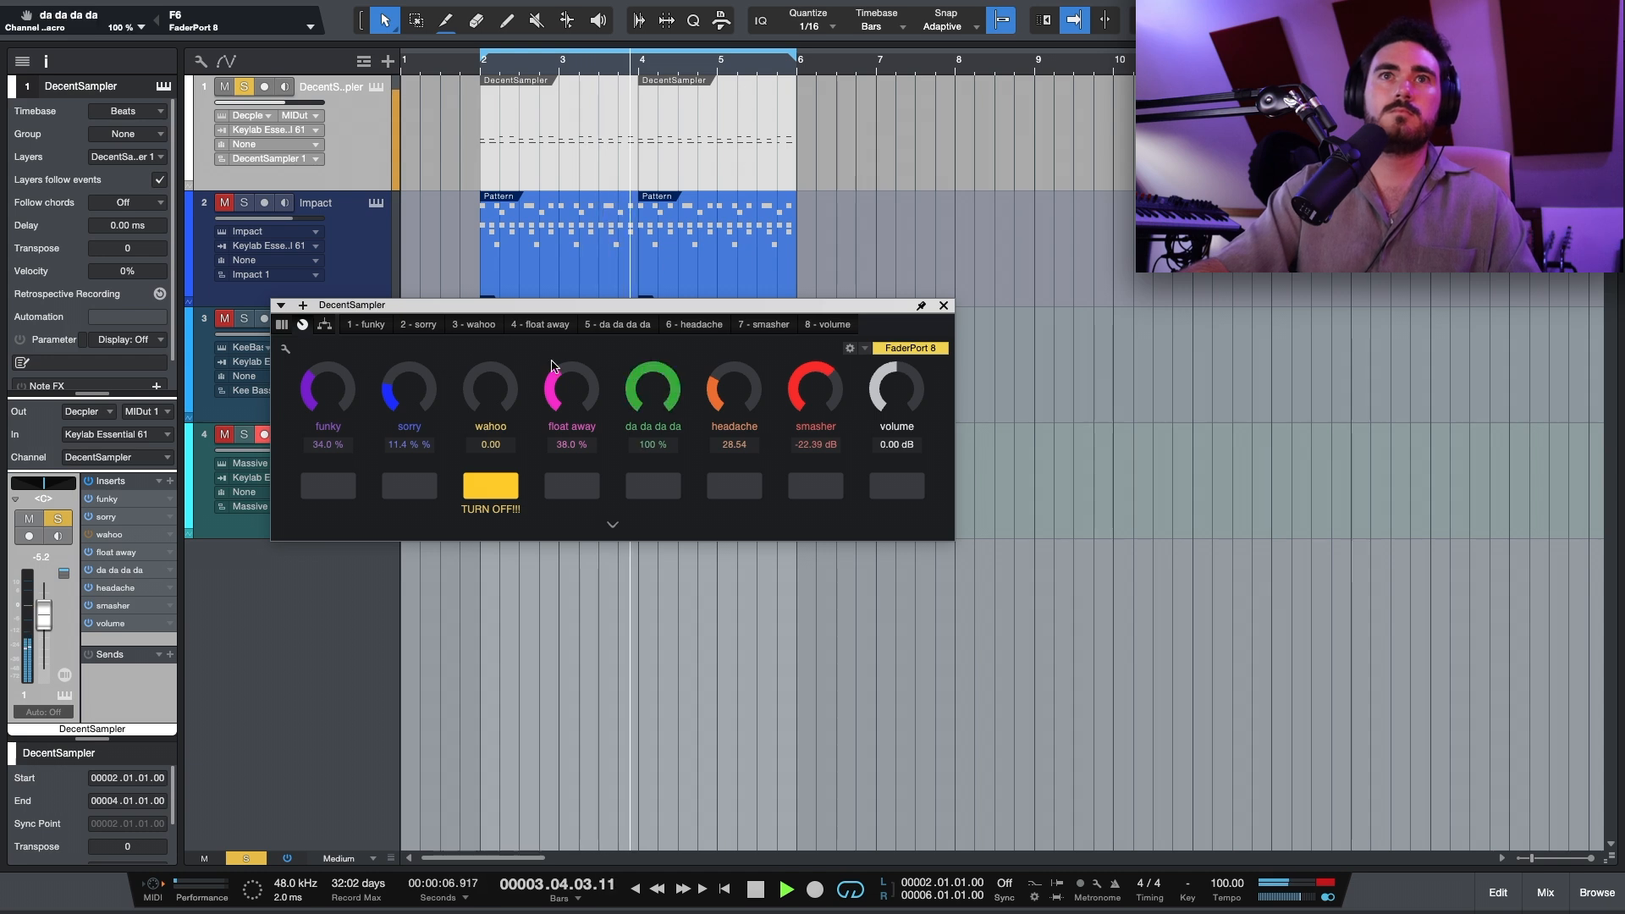
left_click_drag(645, 396, 479, 602)
- Try the wahoo macro switched on at 1.00, and return it to 0.00 and switch it back off
left_click(493, 486)
left_click_drag(496, 396, 593, 105)
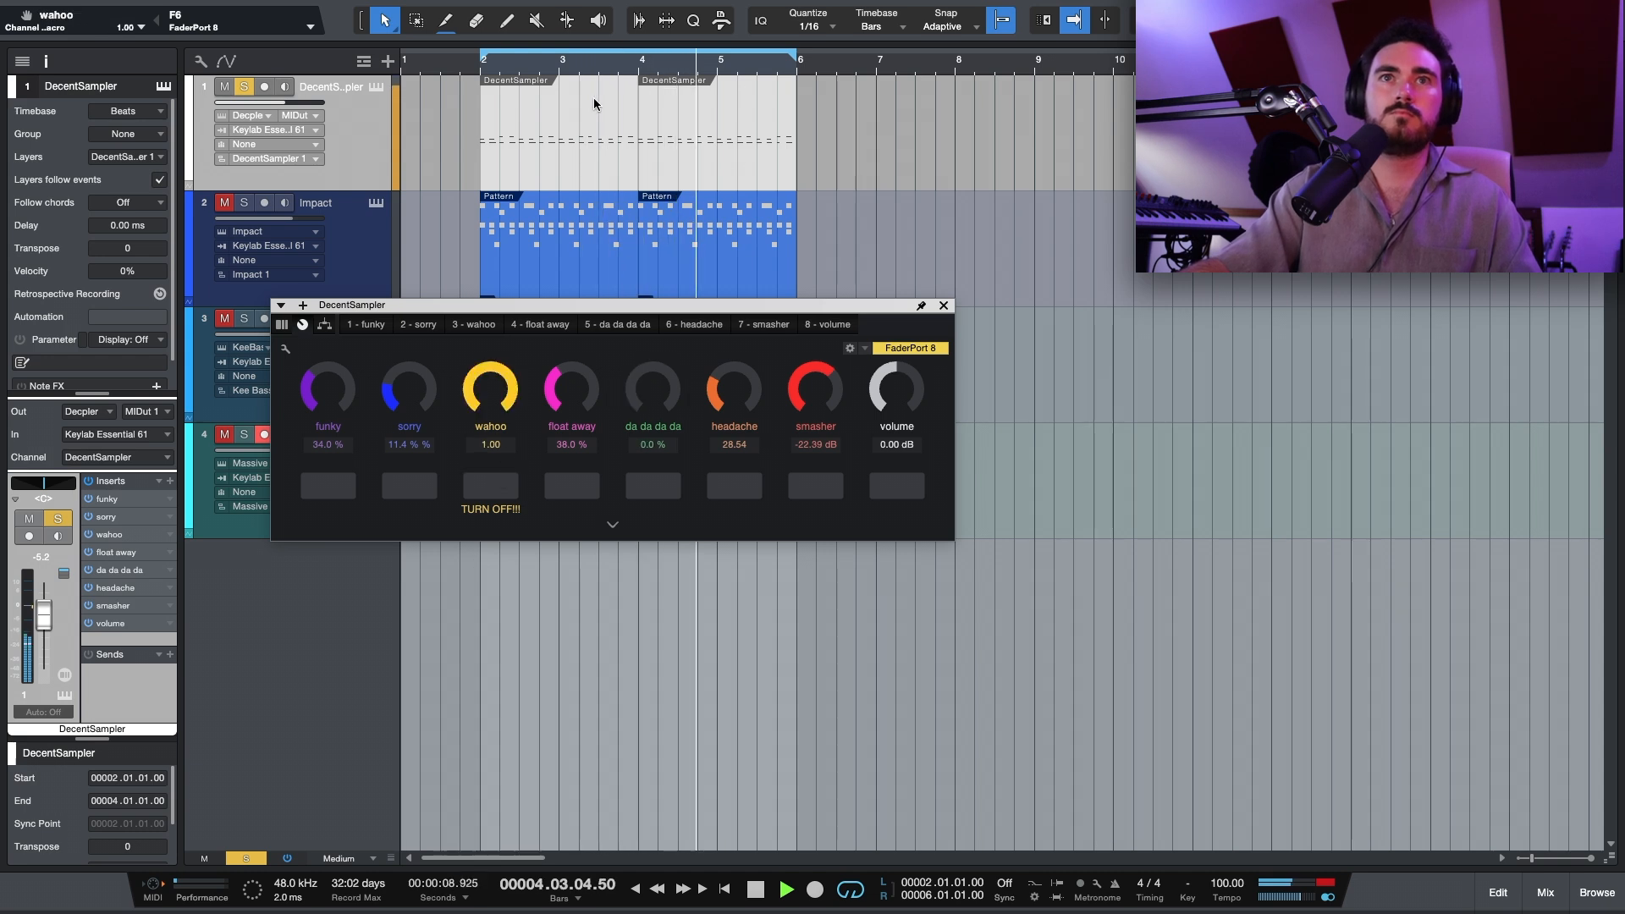
left_click_drag(516, 382, 462, 441)
left_click_drag(467, 382, 415, 488)
left_click(479, 482)
- Raise the headache macro to 33.70 and da da da da to 100%, moving the macro window off the track headers
left_click_drag(723, 404, 723, 398)
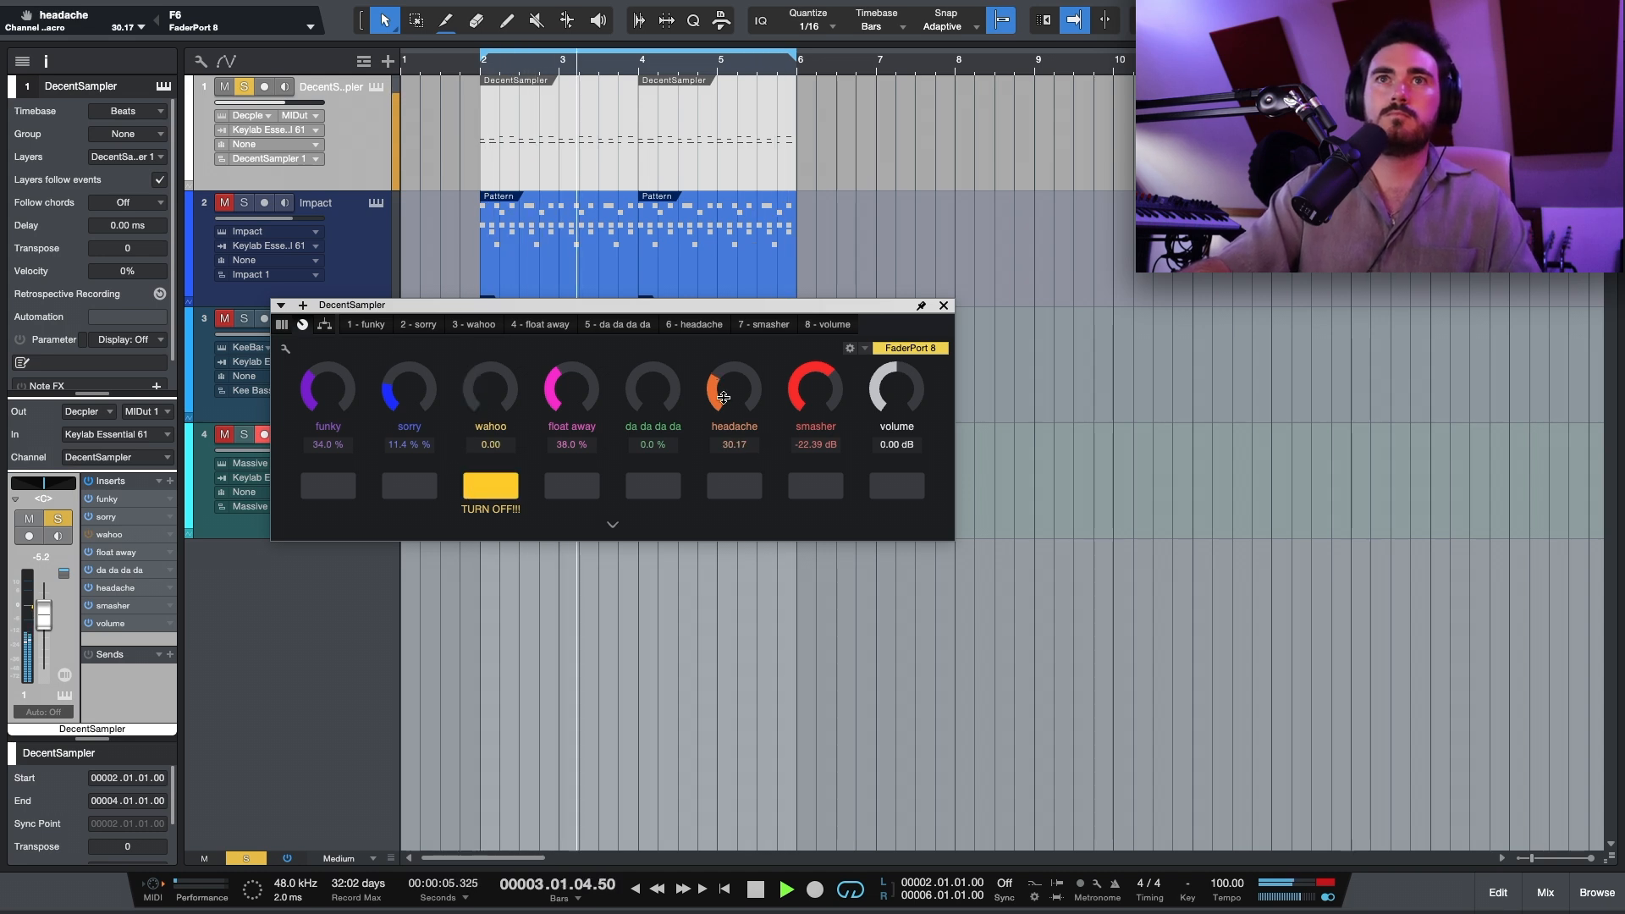
left_click_drag(434, 306, 625, 287)
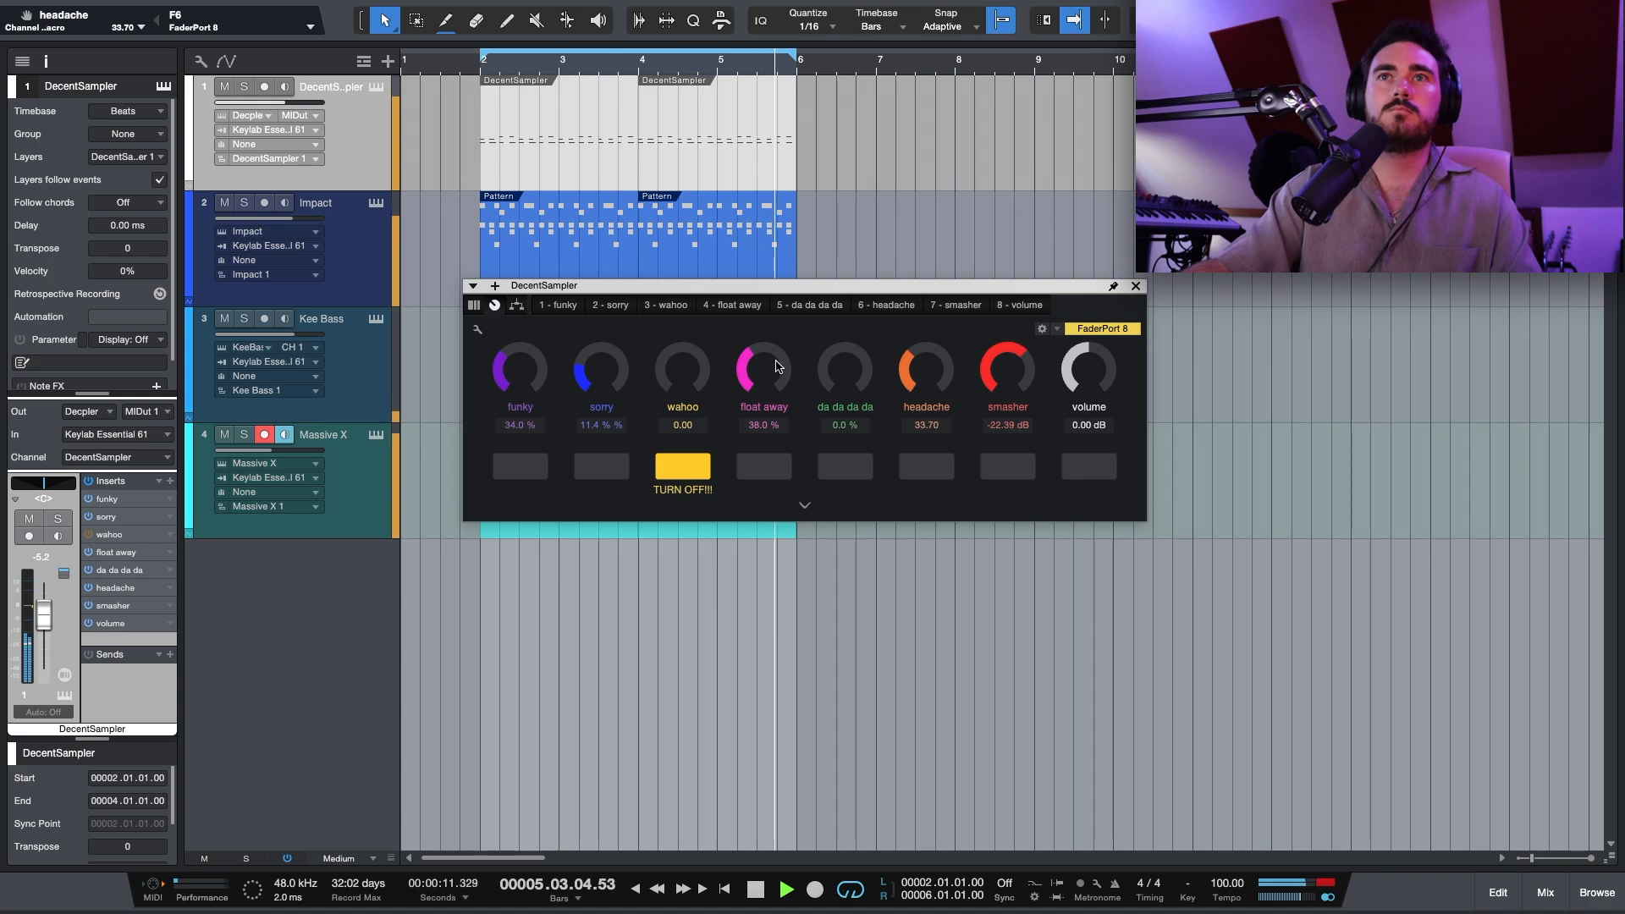
left_click_drag(845, 372, 928, 62)
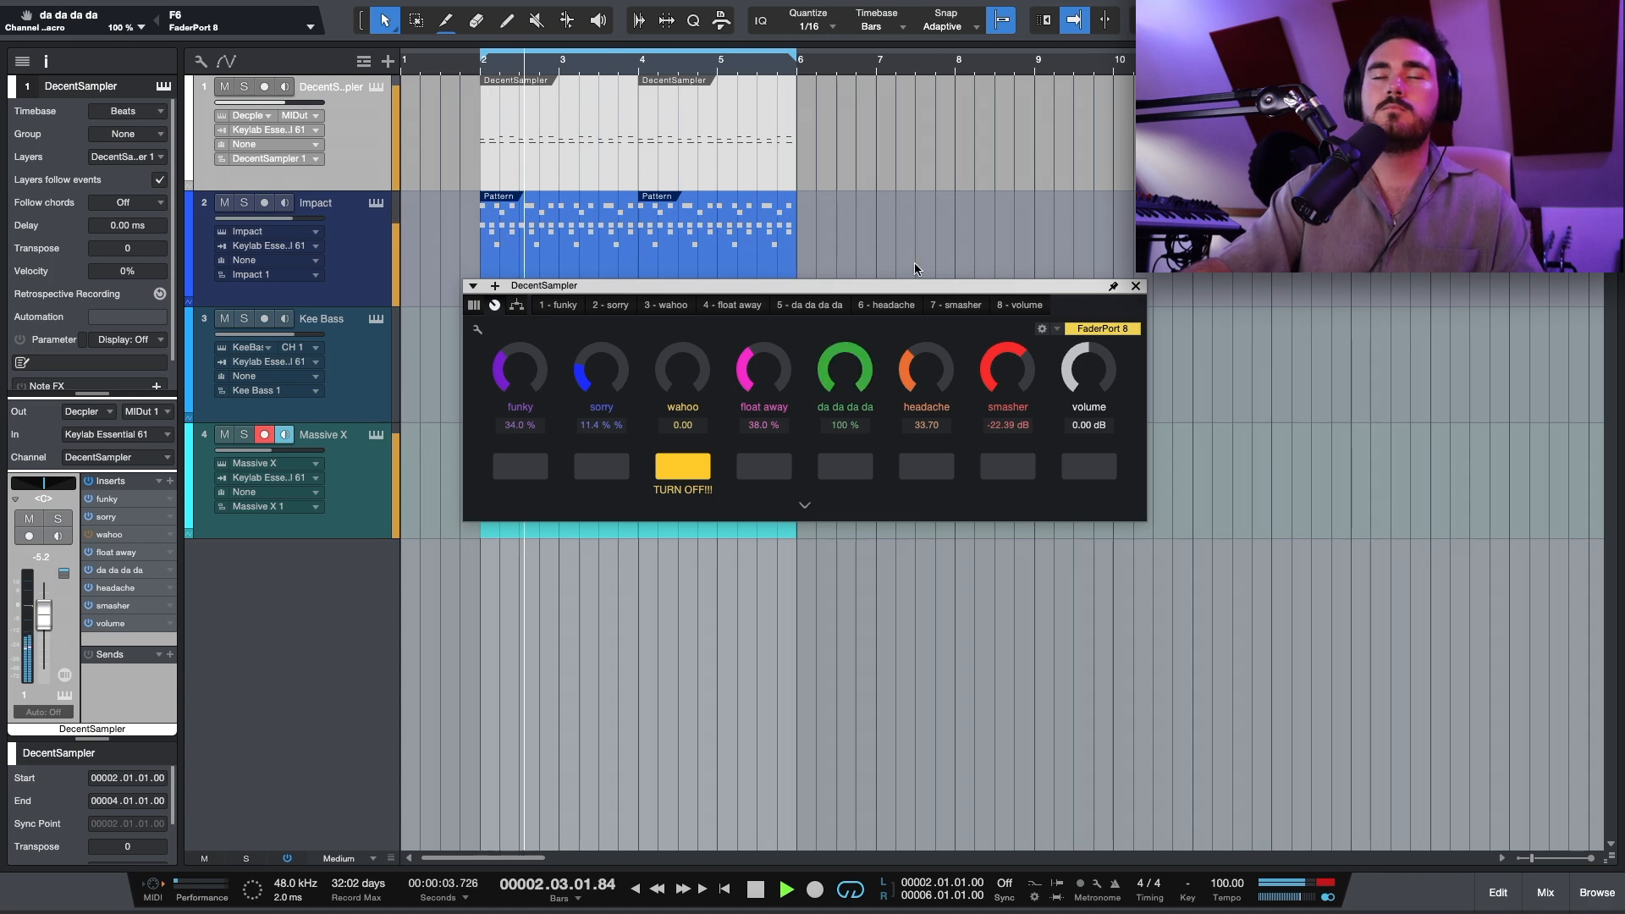